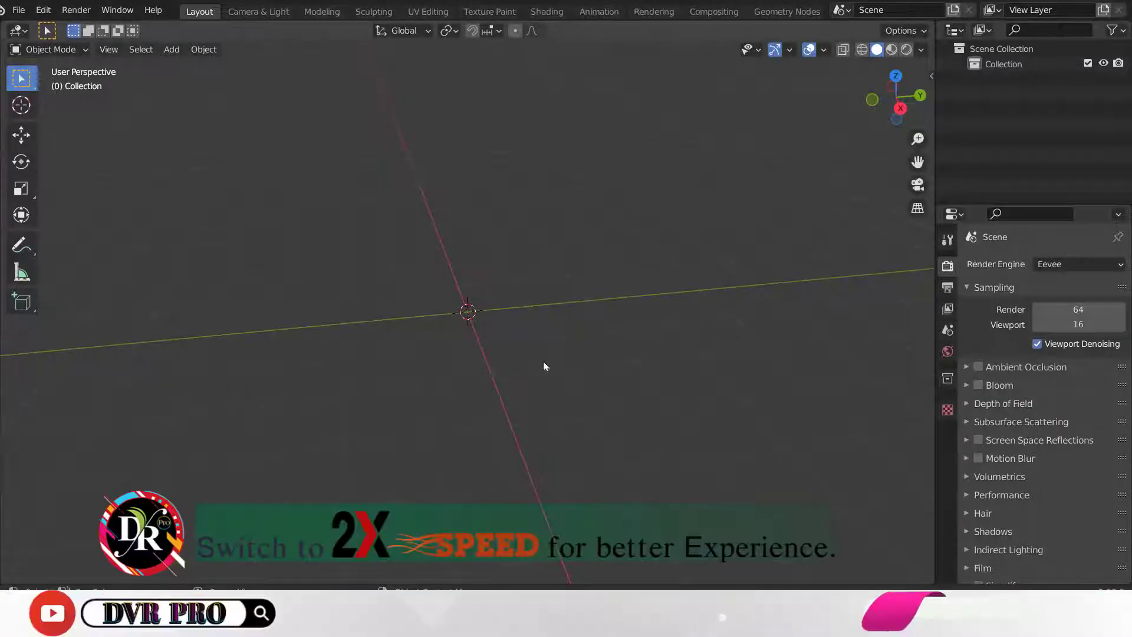
- Add a plane at the origin and scale it to 0.8 by 1.1
{"action": "left_click", "coordinate": [172, 51]}
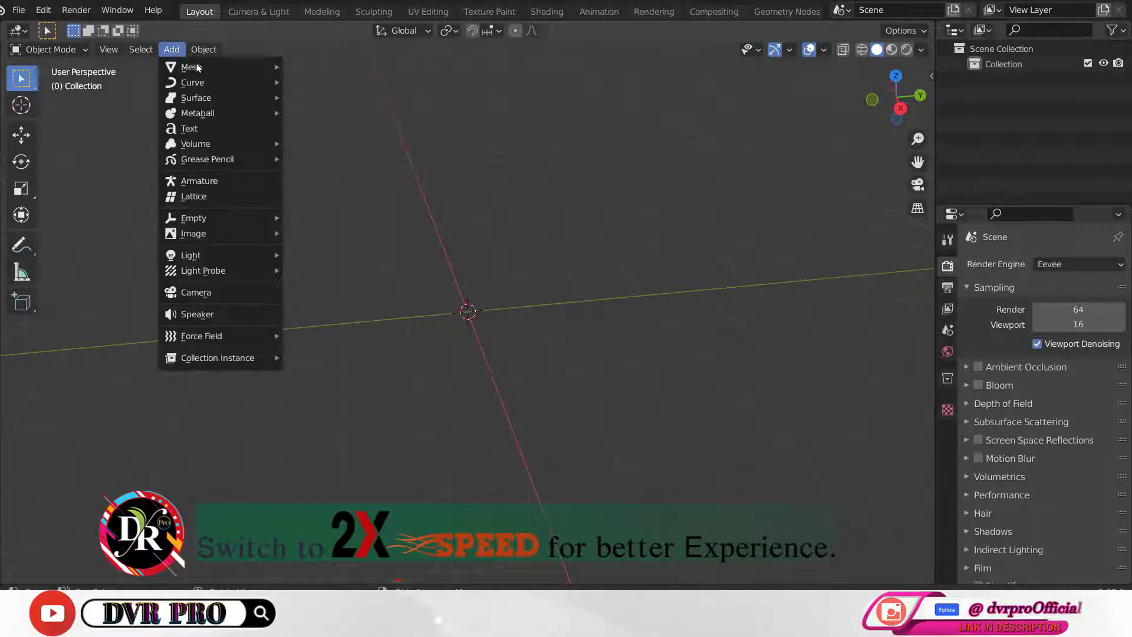
{"action": "mouse_move", "coordinate": [191, 68]}
{"action": "left_click", "coordinate": [316, 69]}
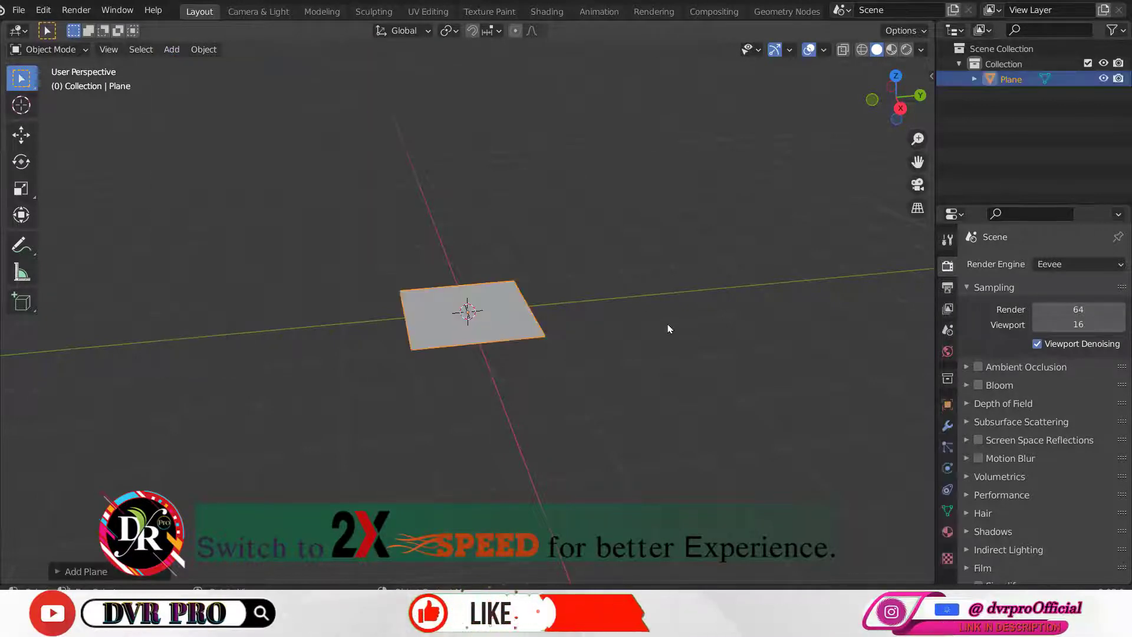
{"action": "middle_click_drag", "start_coordinate": [650, 337], "coordinate": [725, 374]}
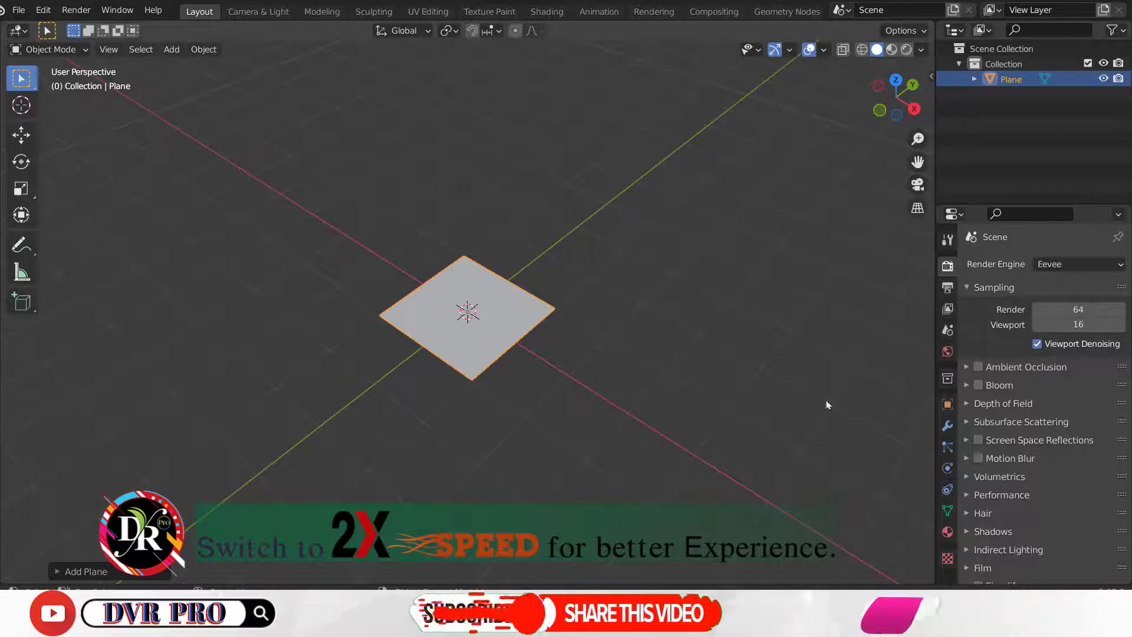
{"action": "left_click", "coordinate": [948, 405]}
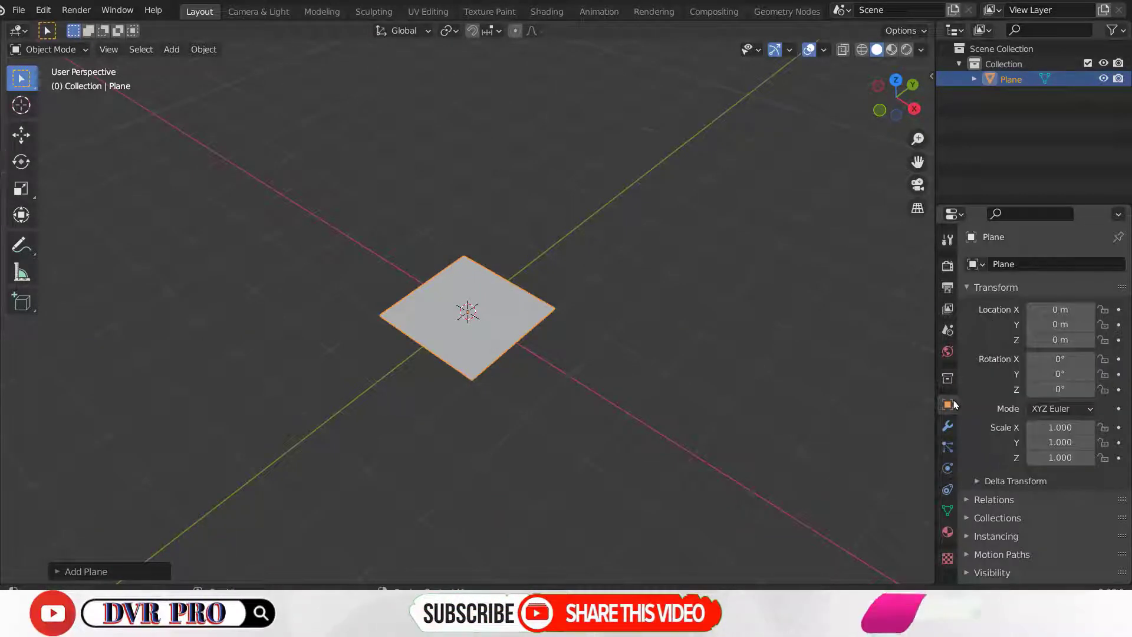
{"action": "left_click", "coordinate": [1059, 427]}
{"action": "key", "text": "BackSpace"}
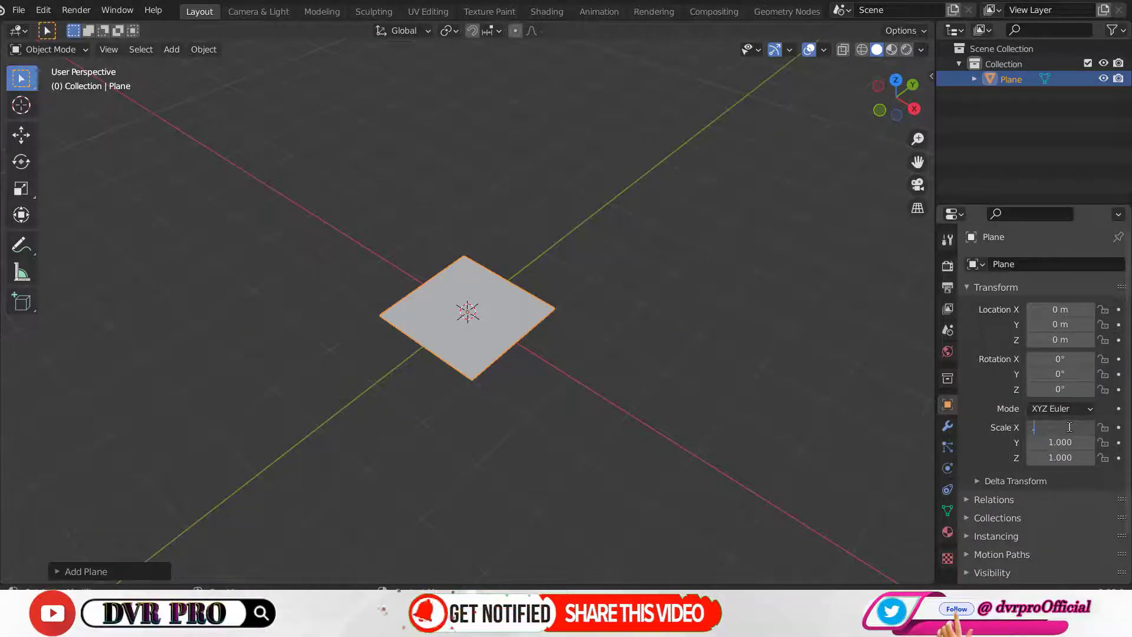
{"action": "type", "text": "0.8"}
{"action": "key", "text": "Return"}
{"action": "type", "text": "1.100"}
{"action": "key", "text": "Return"}
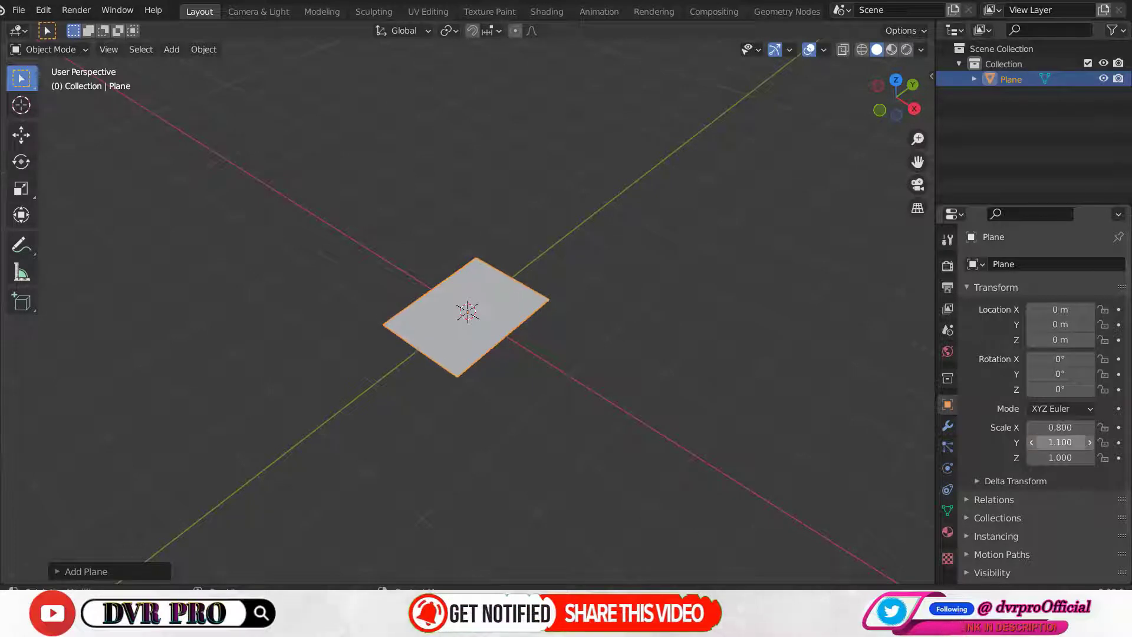
- Apply the plane's scale so its scale values read 1.000
{"action": "left_click", "coordinate": [199, 52]}
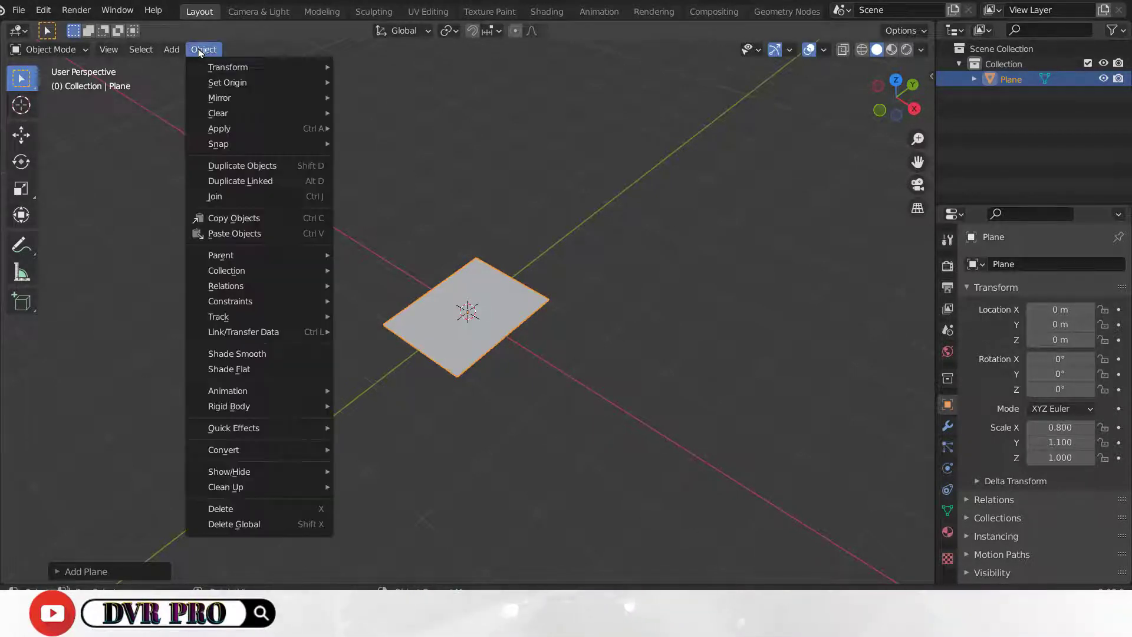
{"action": "mouse_move", "coordinate": [220, 129]}
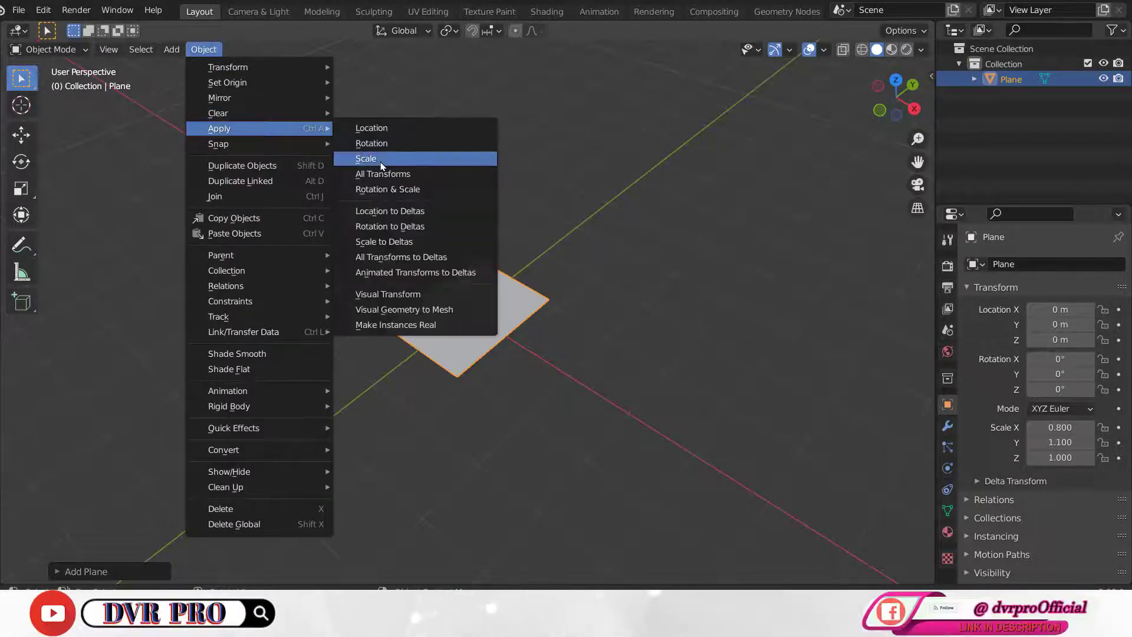
{"action": "left_click", "coordinate": [380, 164]}
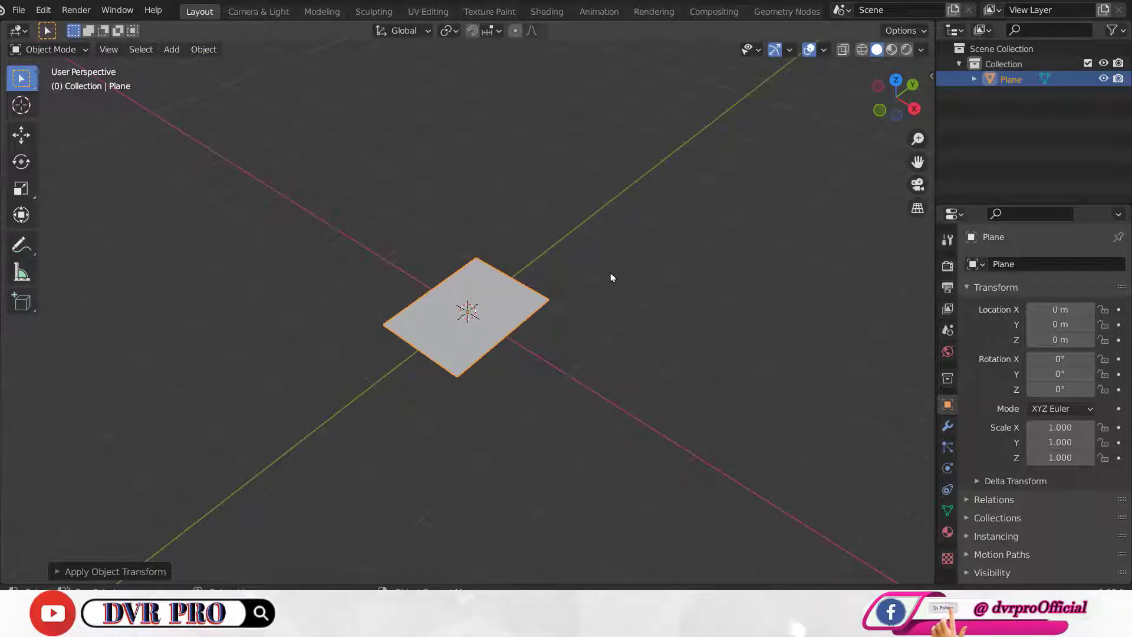
{"action": "middle_click_drag", "start_coordinate": [611, 278], "coordinate": [587, 257]}
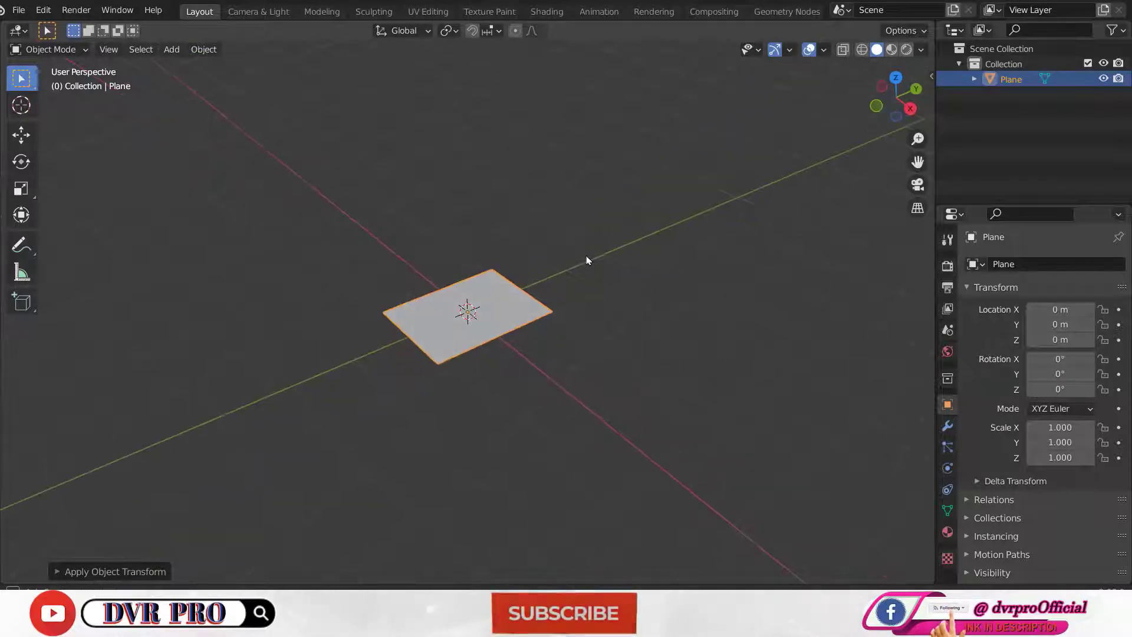
- In Edit Mode, round the plane's corners with a 0.15 m, 3-segment vertex bevel
{"action": "left_click", "coordinate": [41, 52]}
{"action": "left_click", "coordinate": [48, 80]}
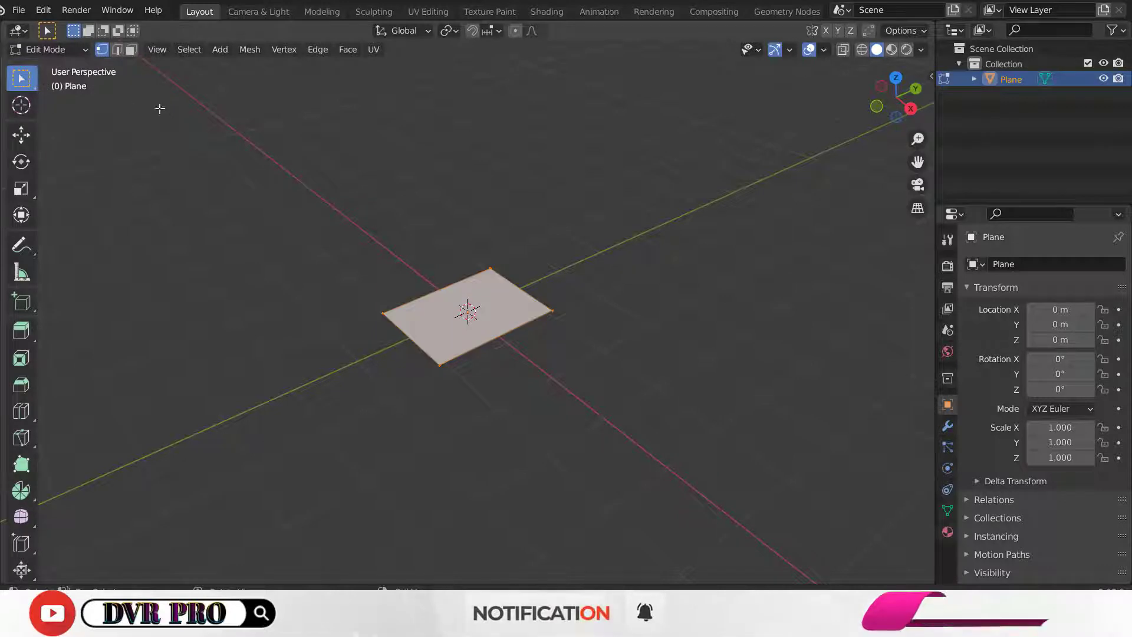
{"action": "left_click", "coordinate": [284, 51]}
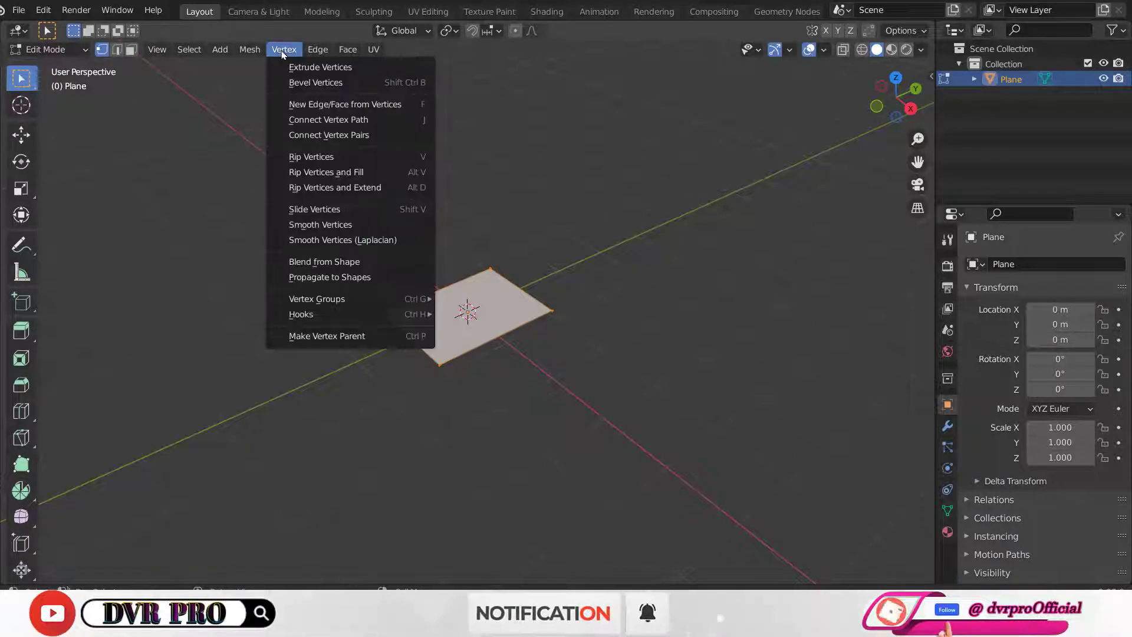
{"action": "left_click", "coordinate": [282, 81]}
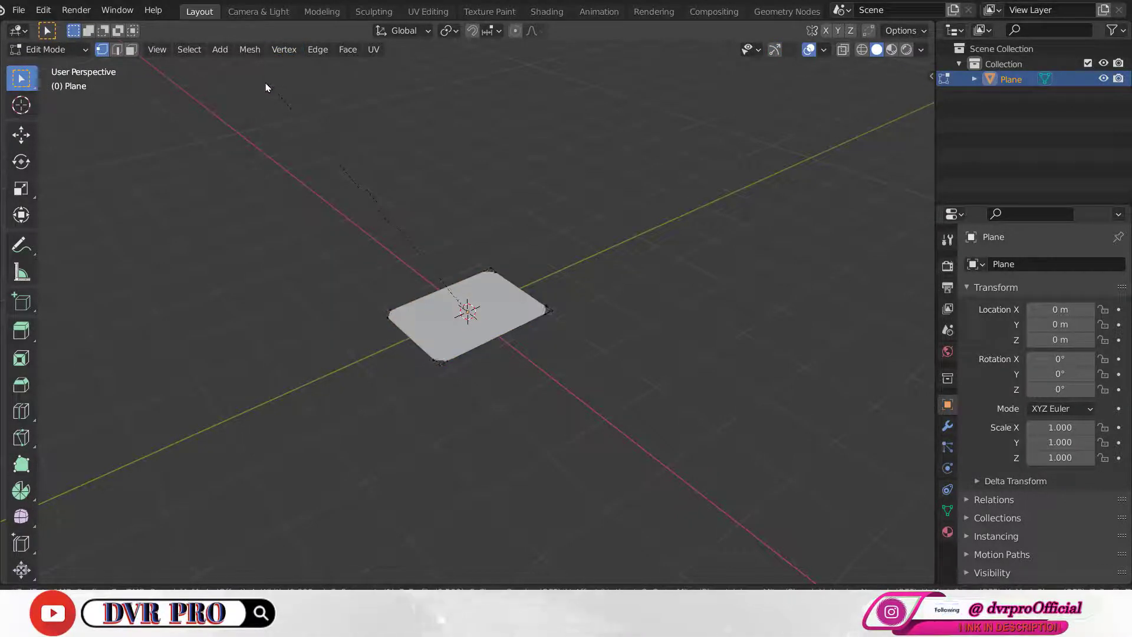
{"action": "left_click", "coordinate": [263, 87]}
{"action": "left_click", "coordinate": [76, 571]}
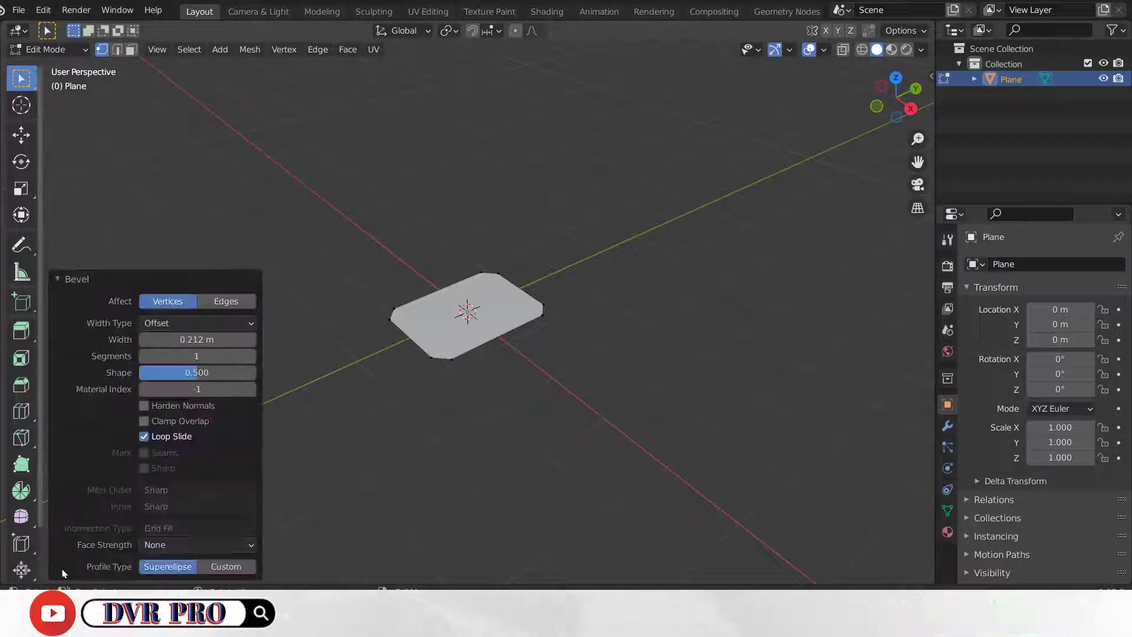
{"action": "left_click_drag", "start_coordinate": [196, 357], "coordinate": [219, 356]}
{"action": "left_click", "coordinate": [177, 340]}
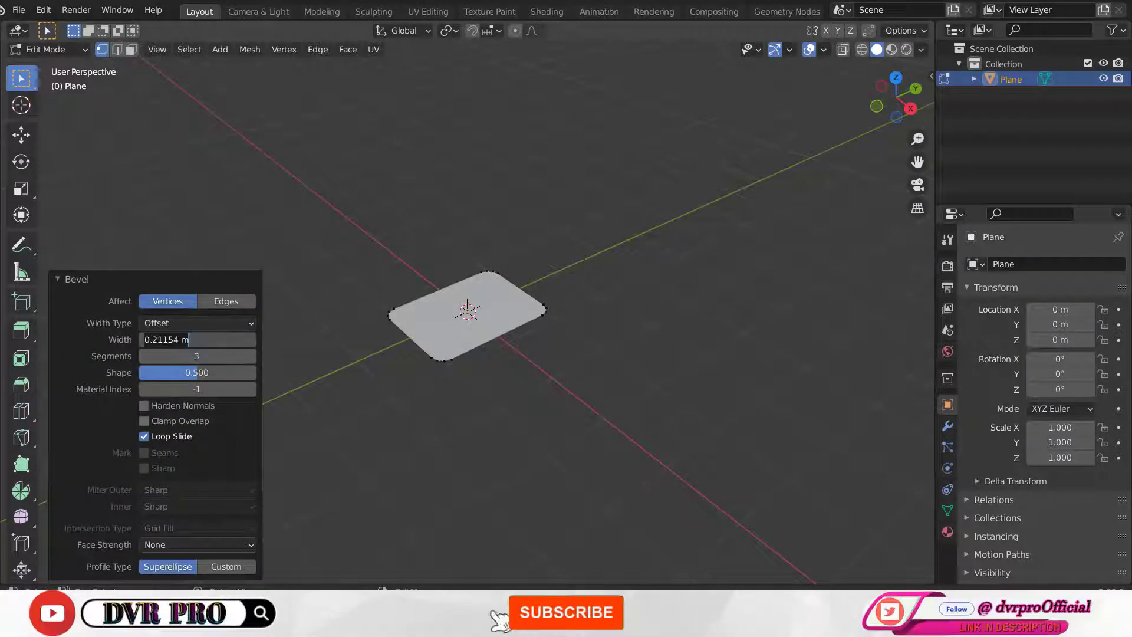
{"action": "type", "text": ".15"}
{"action": "scroll", "coordinate": [528, 390], "scroll_direction": "up", "scroll_amount": 2}
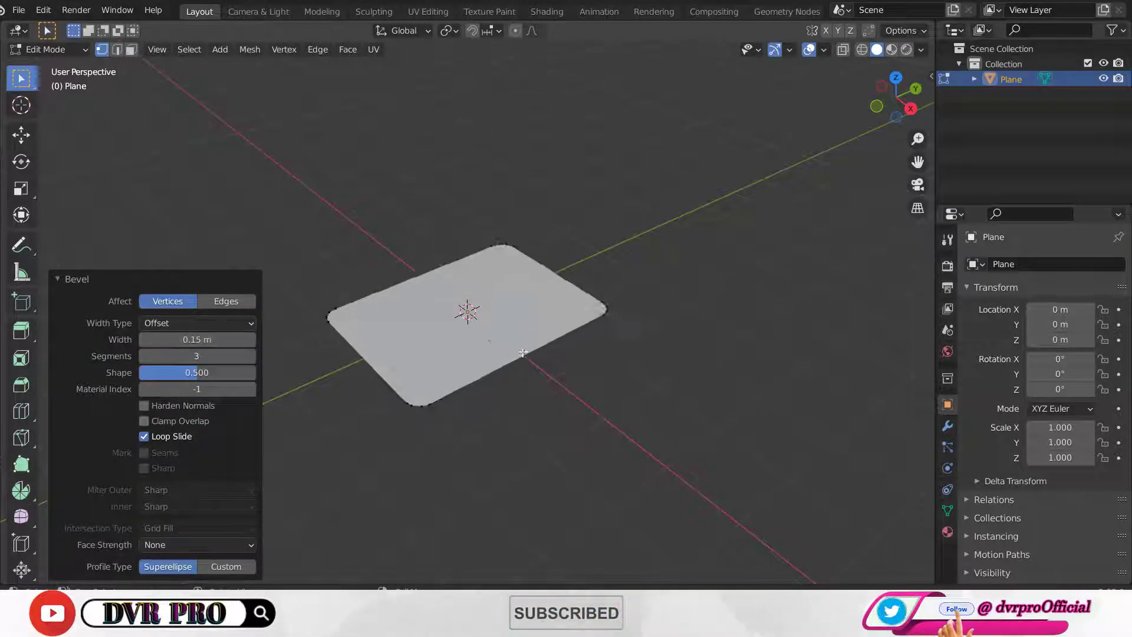
{"action": "scroll", "coordinate": [529, 391], "scroll_direction": "up", "scroll_amount": 2}
{"action": "scroll", "coordinate": [528, 390], "scroll_direction": "up", "scroll_amount": 2}
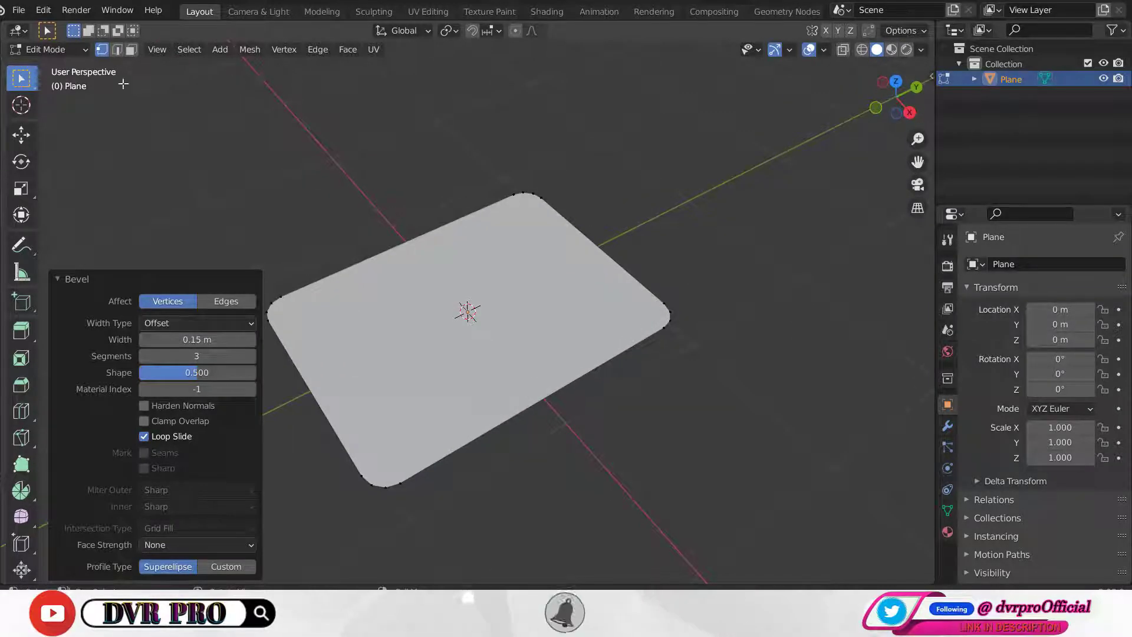
- Extrude the whole face 0.15 m upward into a thick slab
{"action": "left_click", "coordinate": [131, 49]}
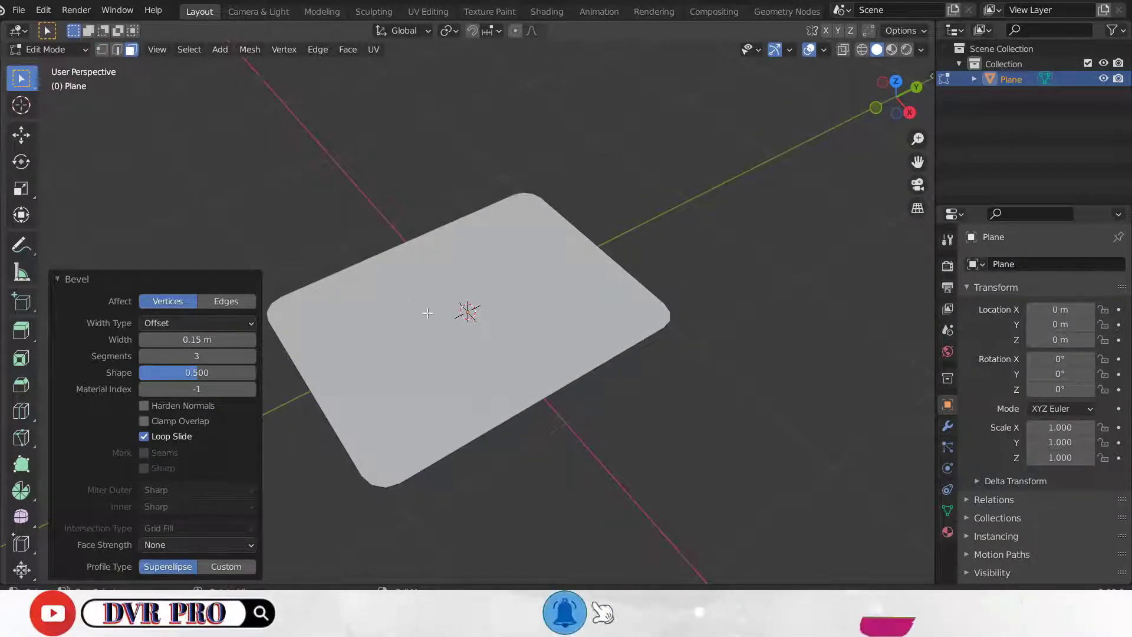
{"action": "key", "text": "a"}
{"action": "left_click", "coordinate": [347, 50]}
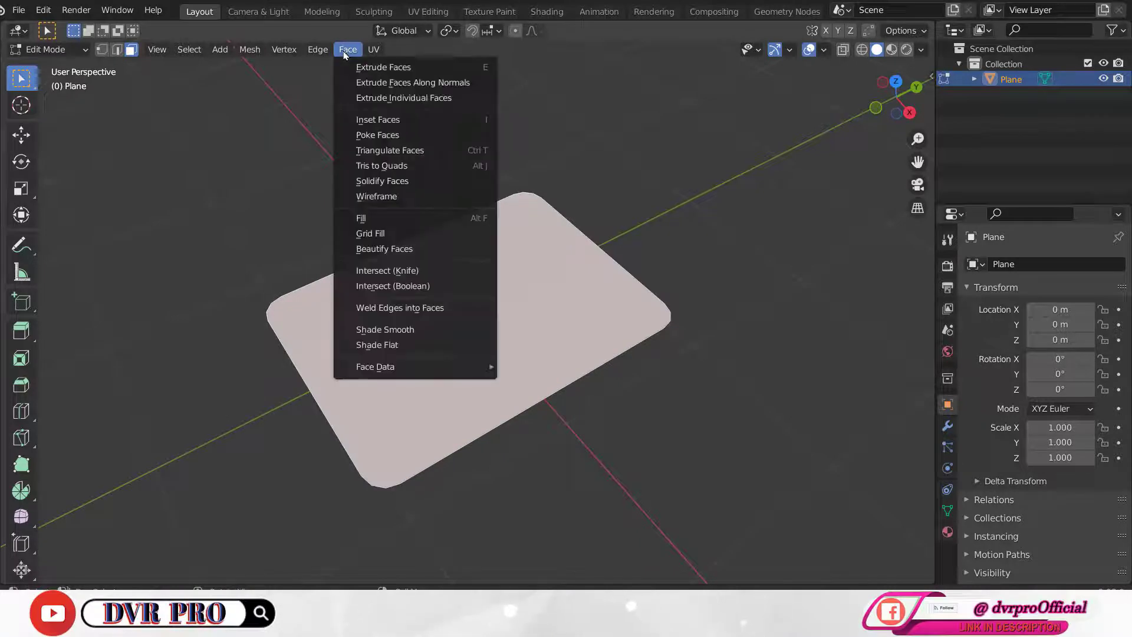
{"action": "left_click", "coordinate": [377, 66]}
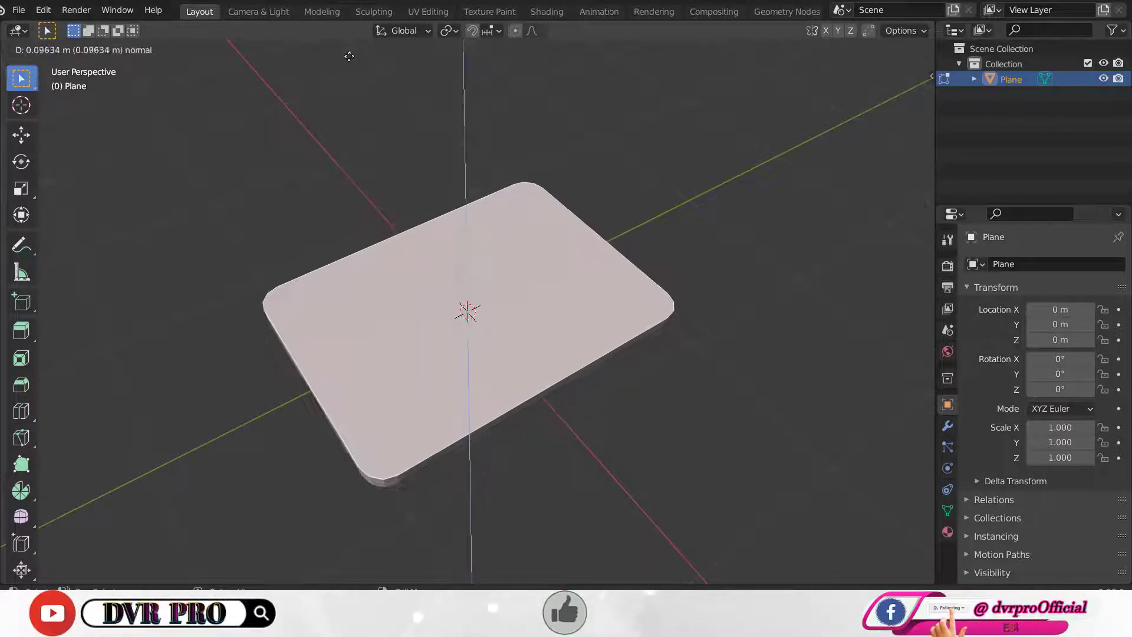
{"action": "left_click", "coordinate": [348, 63]}
{"action": "middle_click_drag", "start_coordinate": [445, 278], "coordinate": [440, 212]}
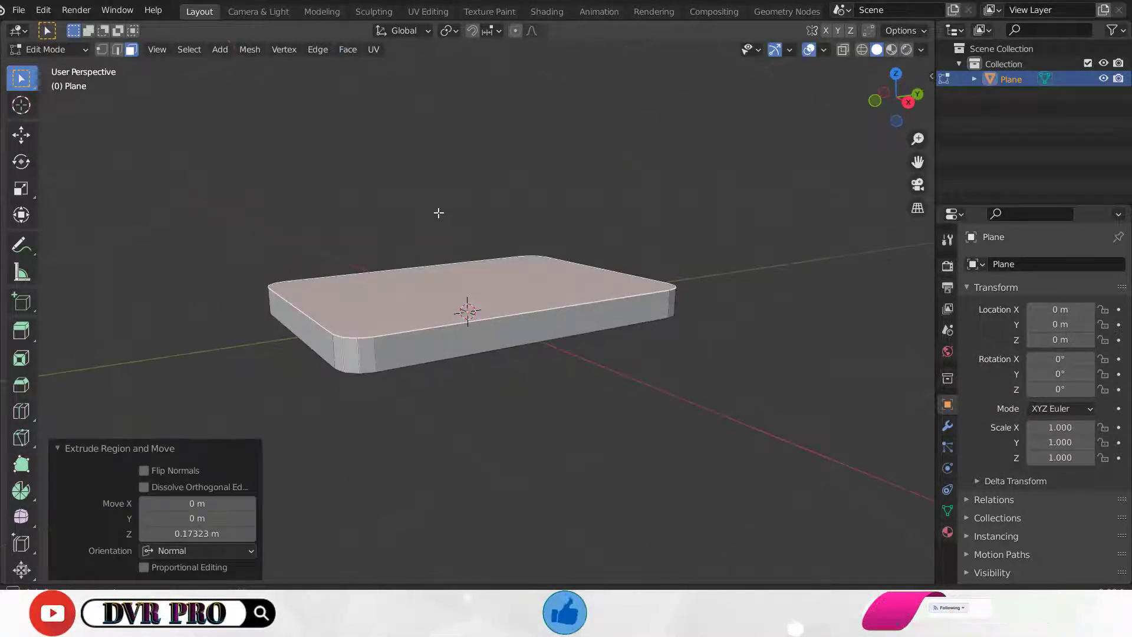
{"action": "left_click", "coordinate": [196, 533]}
{"action": "key", "text": "Return"}
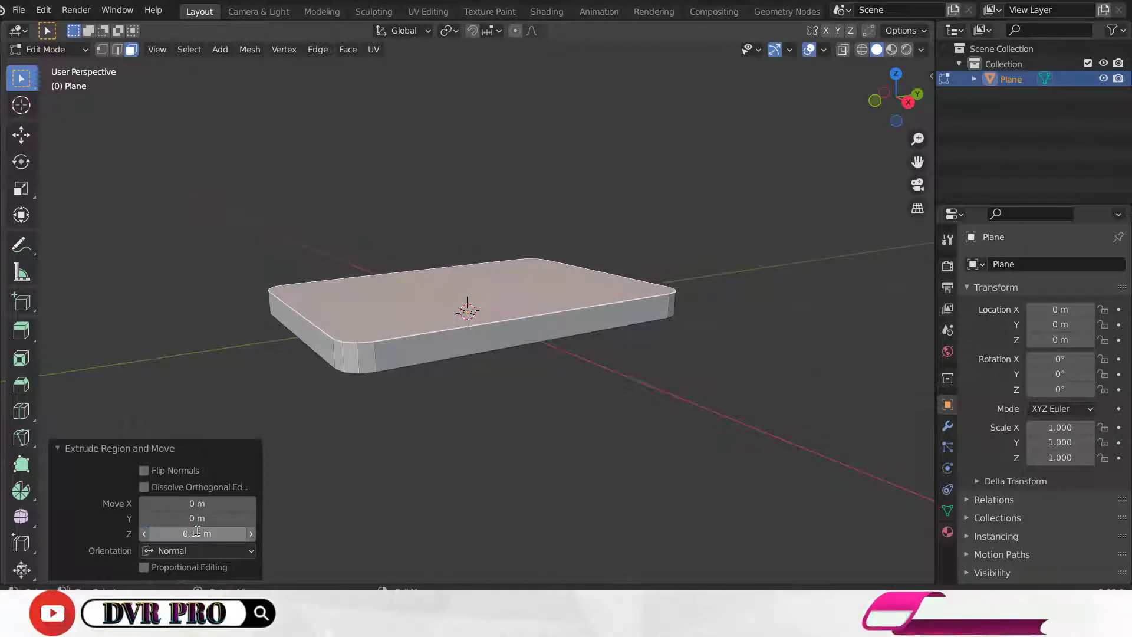
{"action": "middle_click_drag", "start_coordinate": [481, 413], "coordinate": [478, 454]}
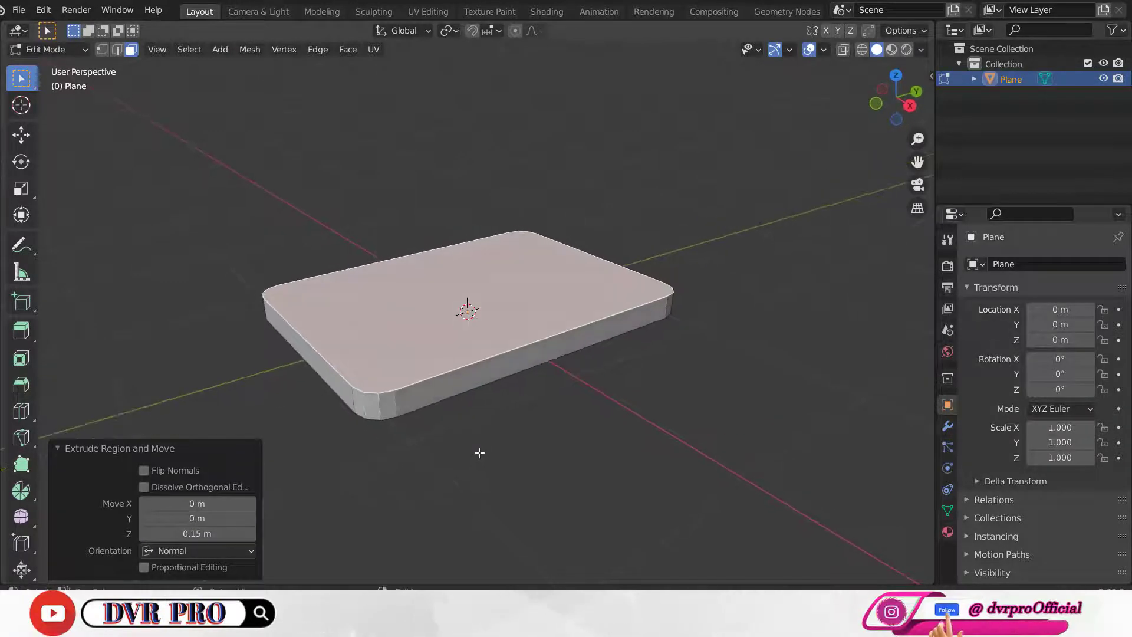
{"action": "left_click", "coordinate": [47, 50]}
- In Object Mode, add a Bevel modifier: width 0.02 m, 2 segments, 70° limit angle
{"action": "left_click", "coordinate": [49, 71]}
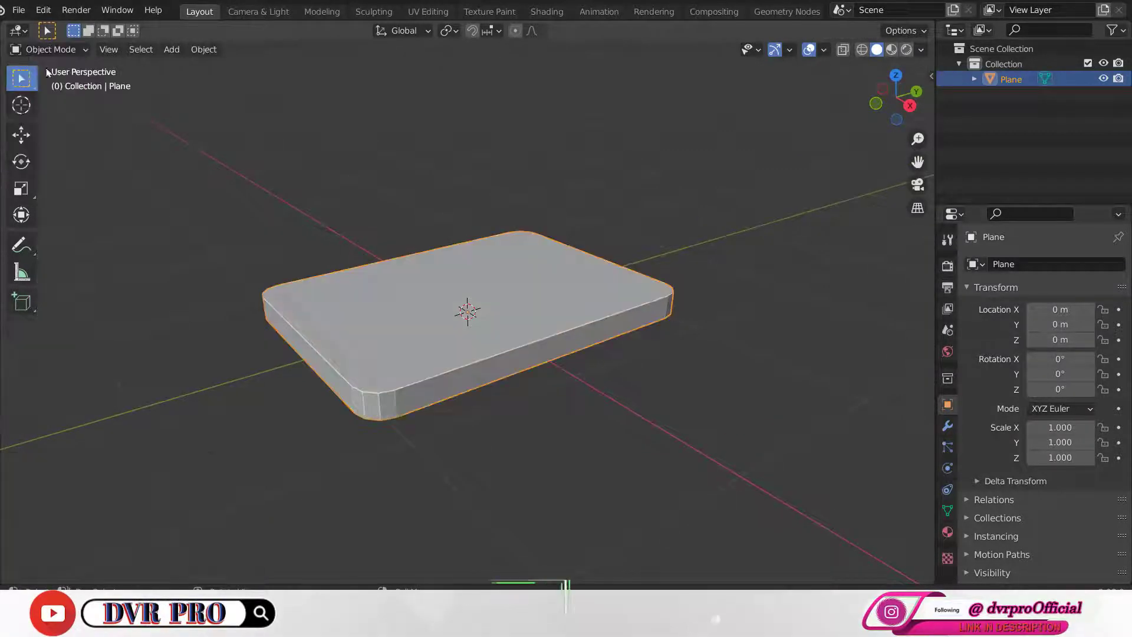
{"action": "left_click", "coordinate": [948, 425]}
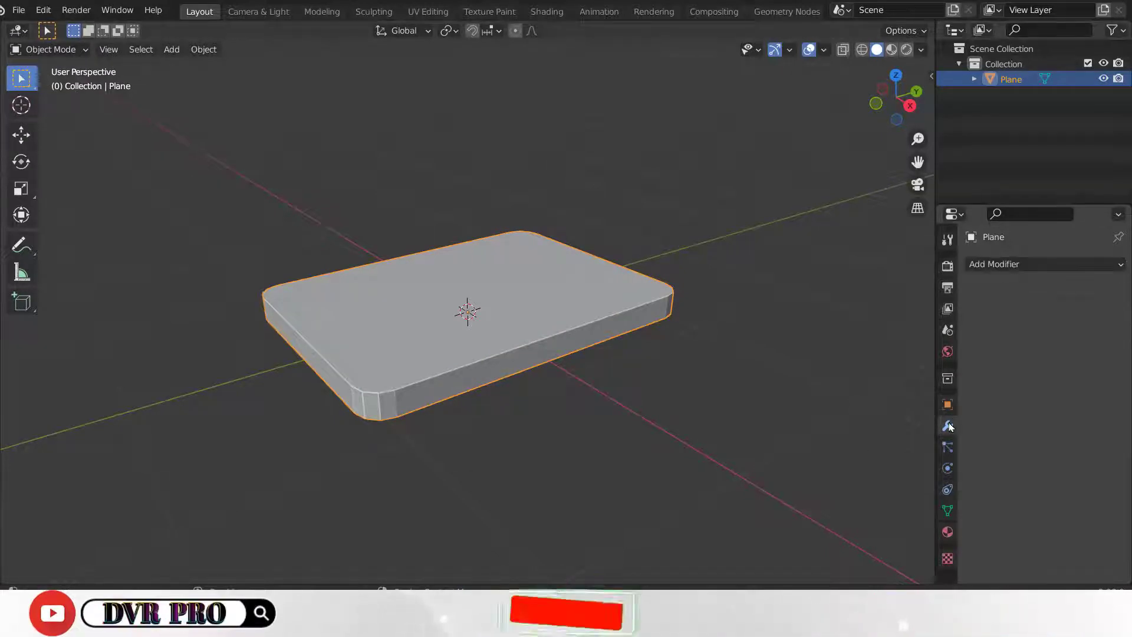
{"action": "left_click", "coordinate": [1005, 264]}
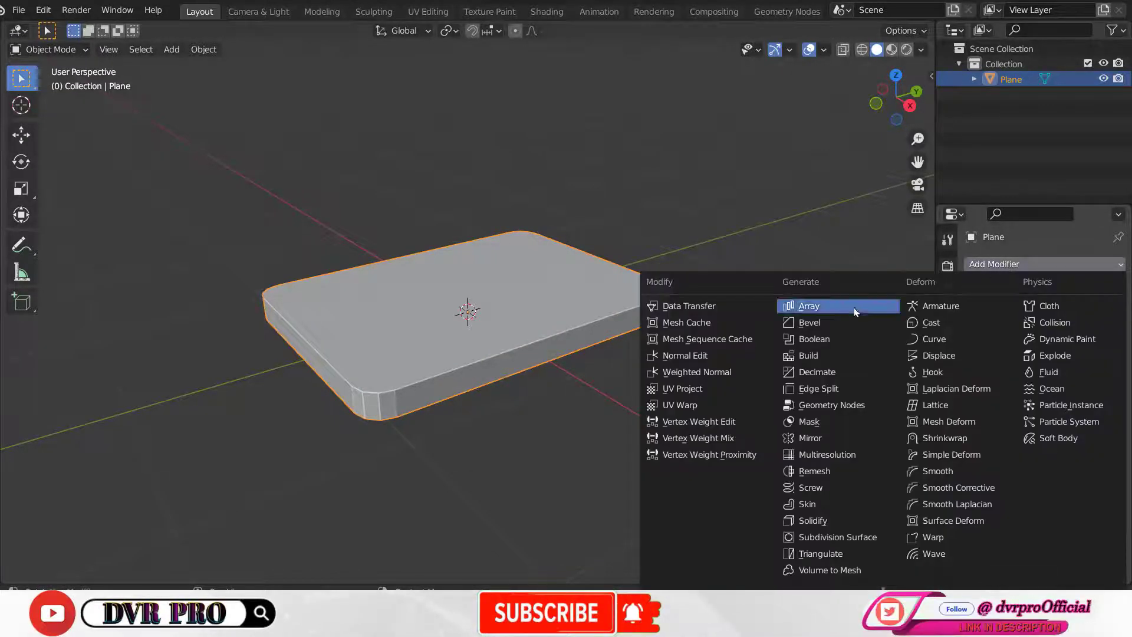
{"action": "left_click", "coordinate": [830, 328]}
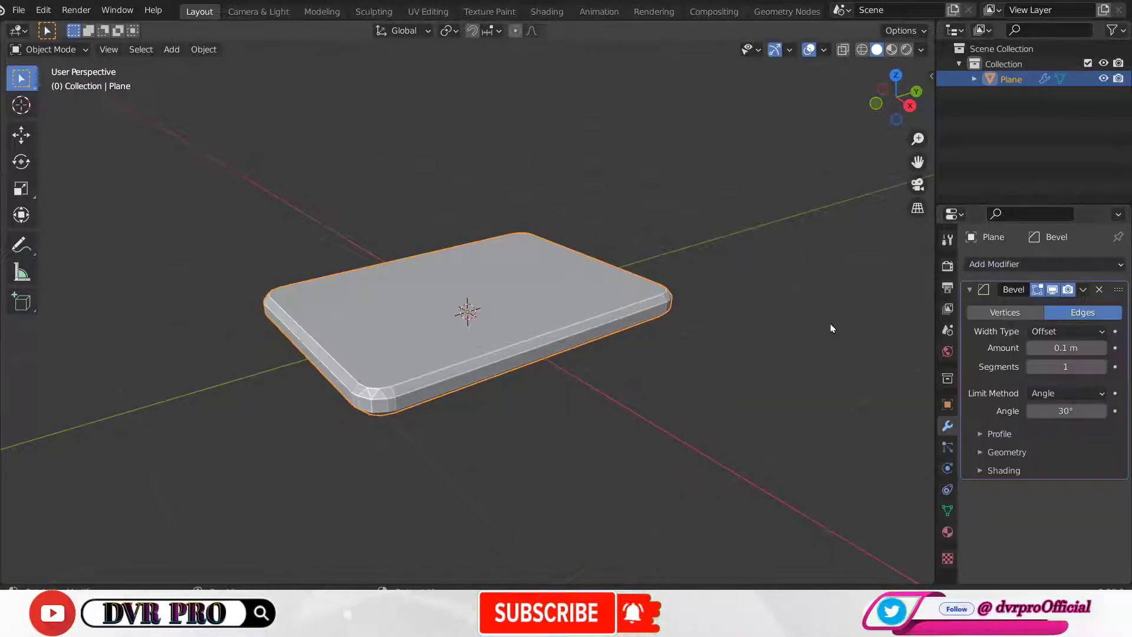
{"action": "left_click", "coordinate": [1056, 331]}
{"action": "left_click", "coordinate": [1047, 369]}
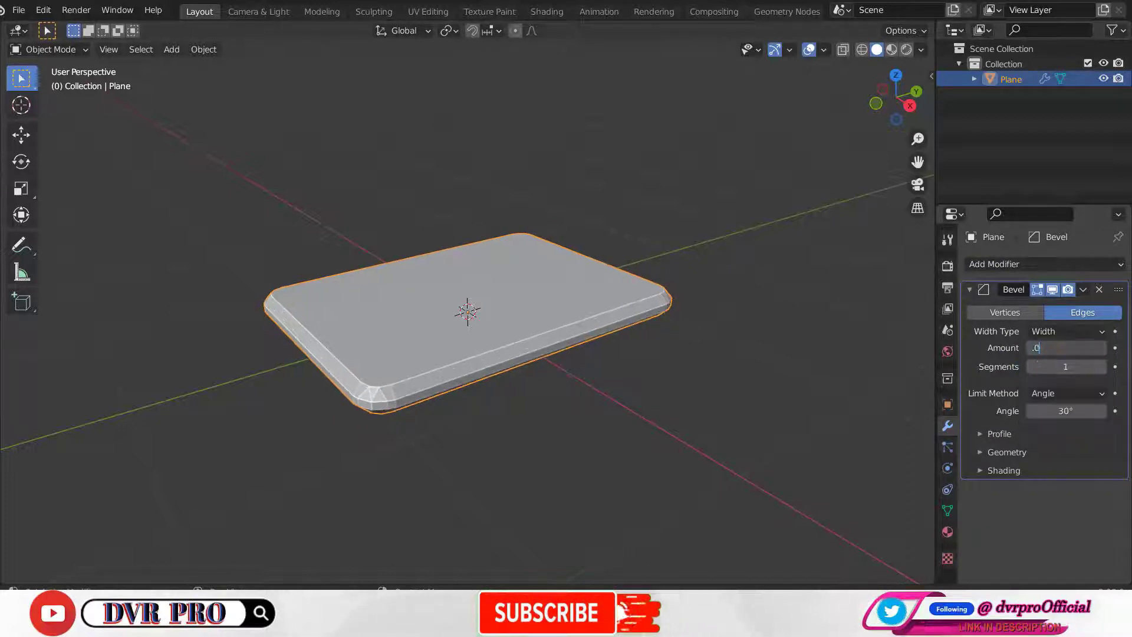
{"action": "type", "text": "2"}
{"action": "key", "text": "Return"}
{"action": "left_click", "coordinate": [1102, 366]}
{"action": "left_click_drag", "start_coordinate": [1062, 411], "coordinate": [1085, 411]}
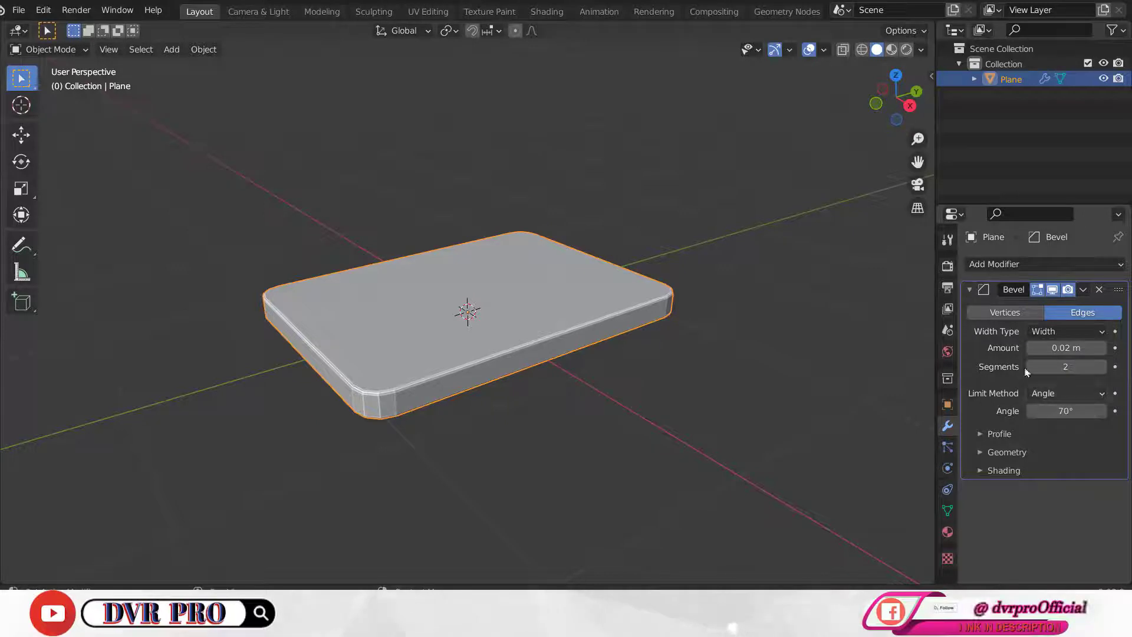
- Add a level-2 Subdivision Surface modifier and shade the slab smooth
{"action": "left_click", "coordinate": [1005, 267]}
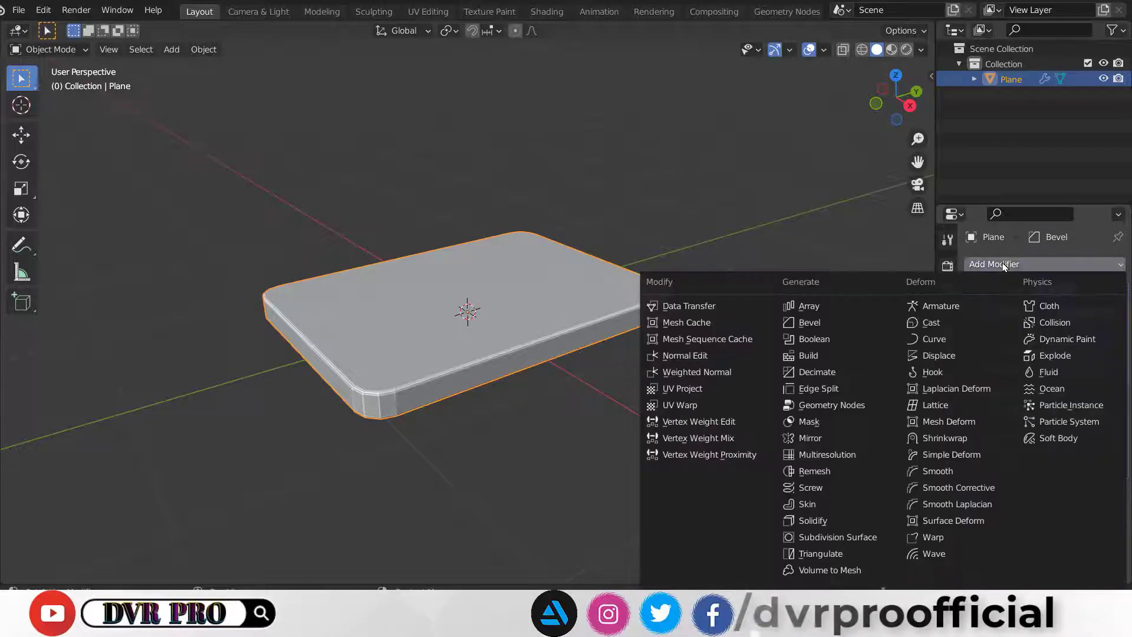
{"action": "left_click", "coordinate": [845, 535]}
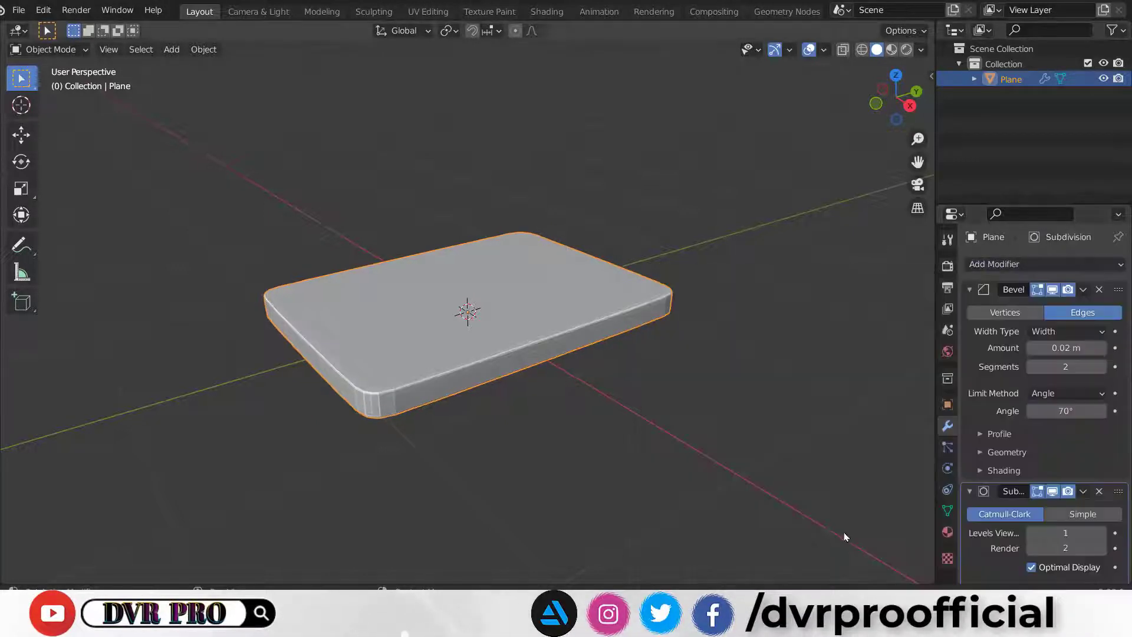
{"action": "left_click", "coordinate": [1103, 533]}
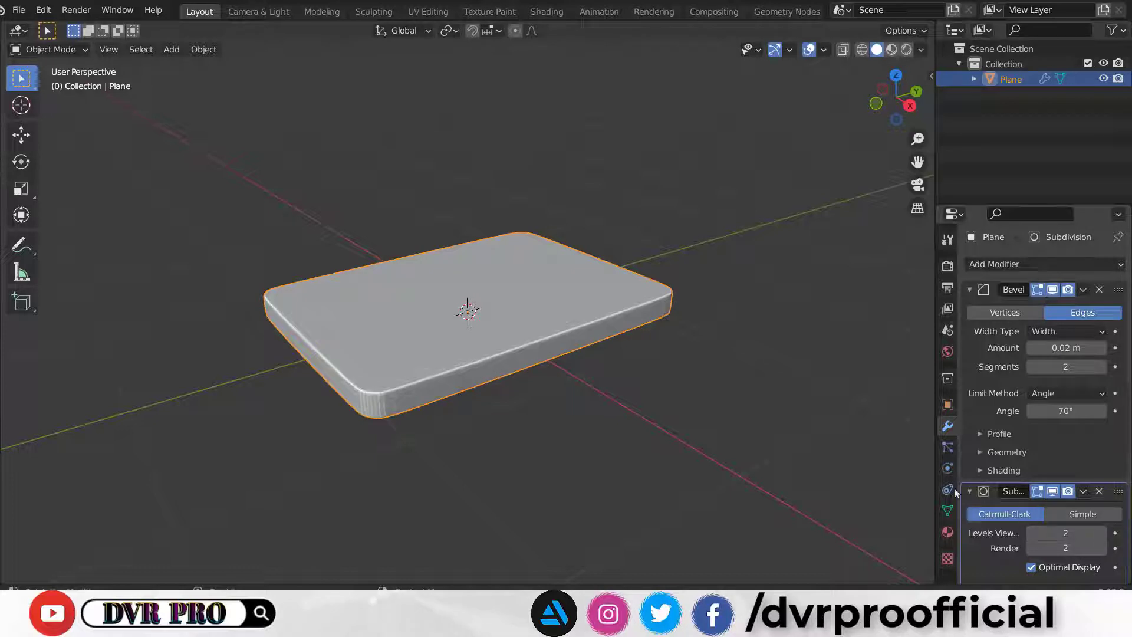
{"action": "right_click", "coordinate": [520, 352]}
{"action": "left_click", "coordinate": [503, 302]}
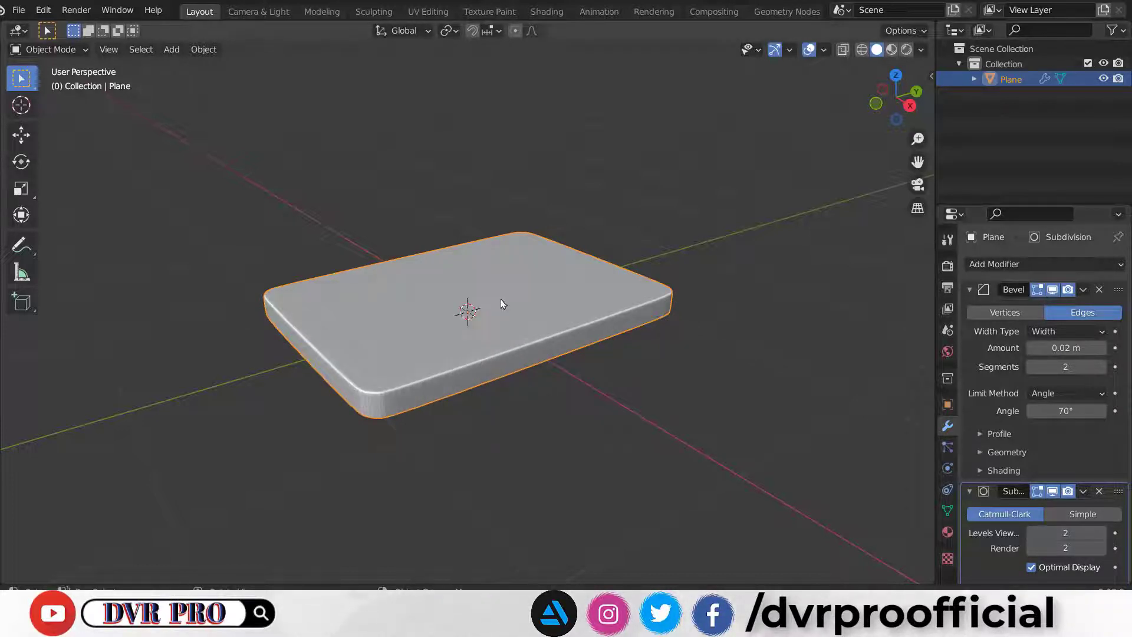
- Add a second plane, lift it to Z 0.15825 m above the slab, and scale it to 0.5
{"action": "left_click", "coordinate": [173, 52]}
{"action": "mouse_move", "coordinate": [191, 68]}
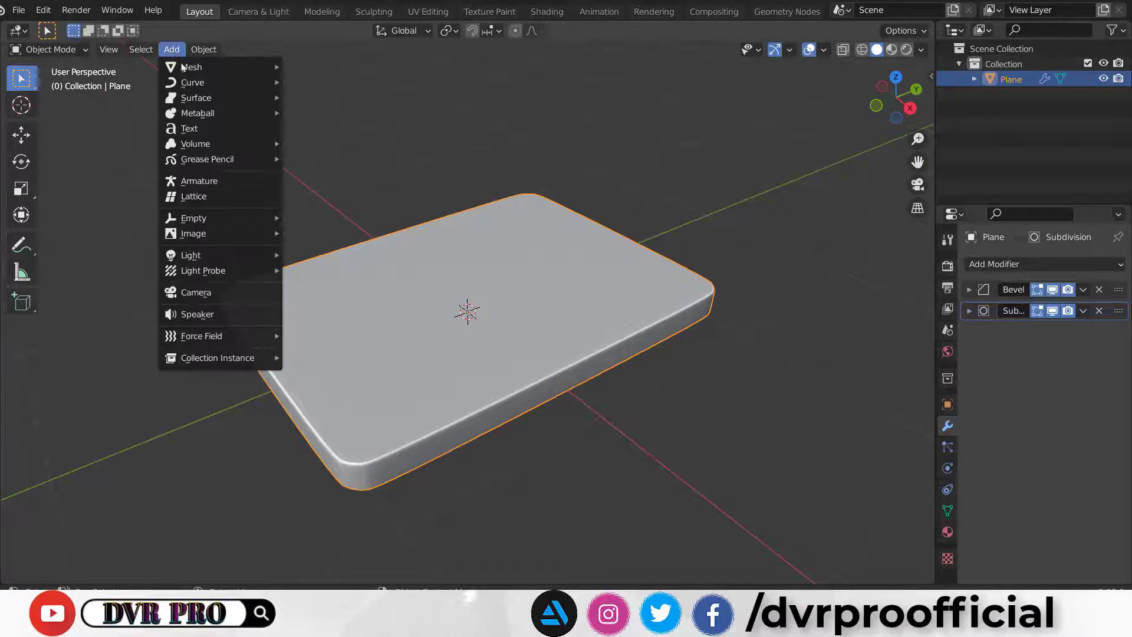
{"action": "left_click", "coordinate": [340, 65]}
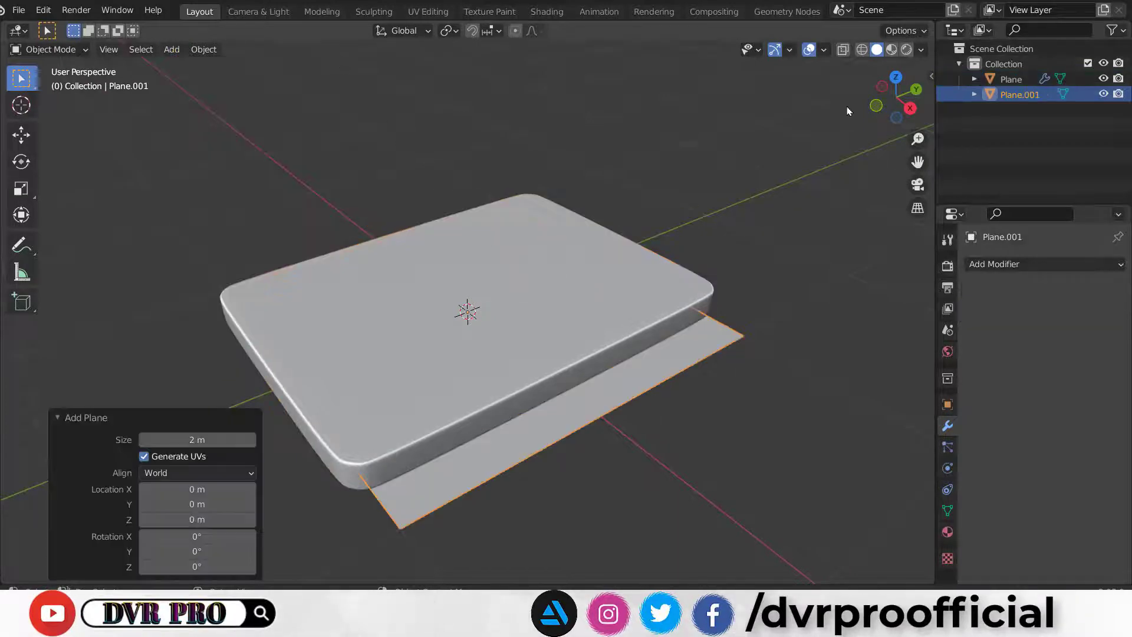
{"action": "left_click", "coordinate": [875, 104]}
{"action": "key", "text": "shift+space"}
{"action": "key", "text": "g"}
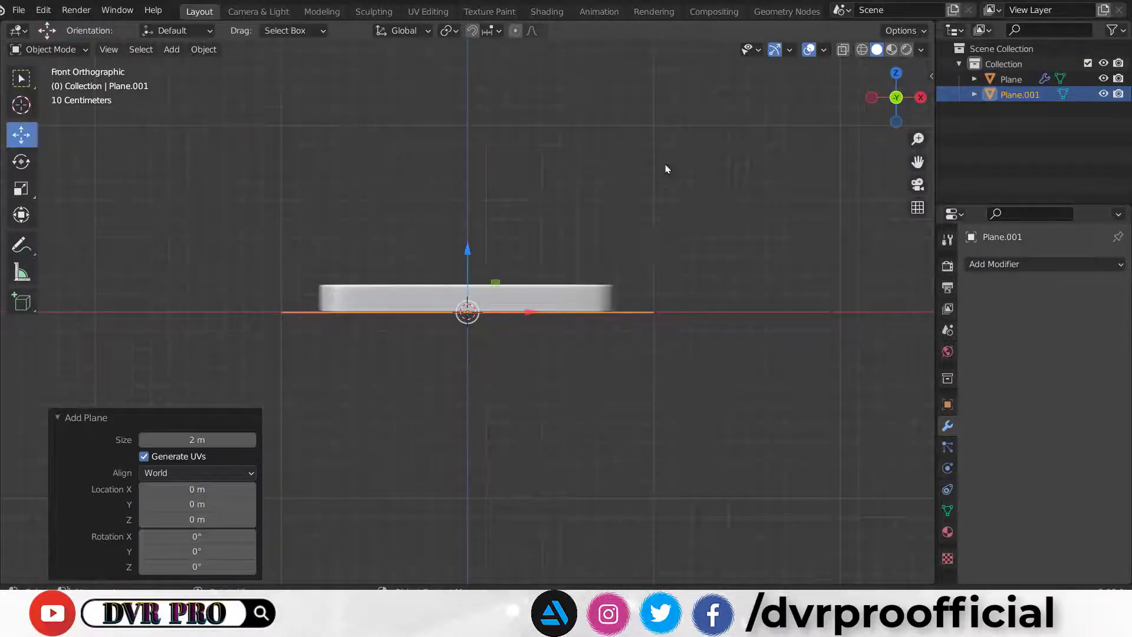
{"action": "left_click_drag", "start_coordinate": [467, 253], "coordinate": [471, 216]}
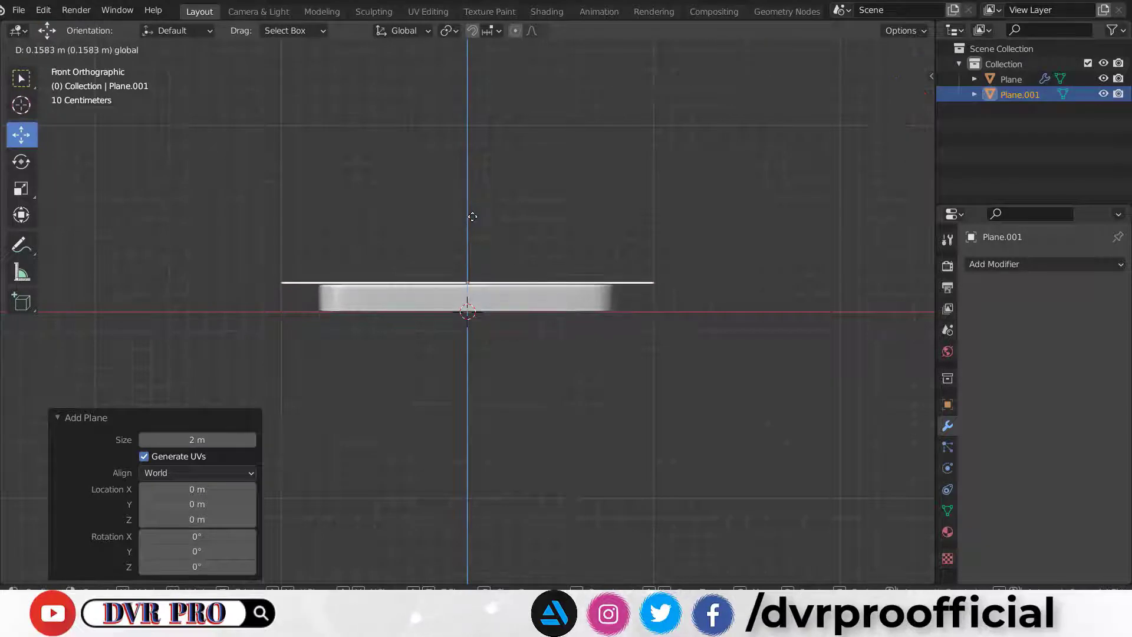
{"action": "middle_click_drag", "start_coordinate": [471, 215], "coordinate": [690, 306]}
{"action": "left_click", "coordinate": [946, 406]}
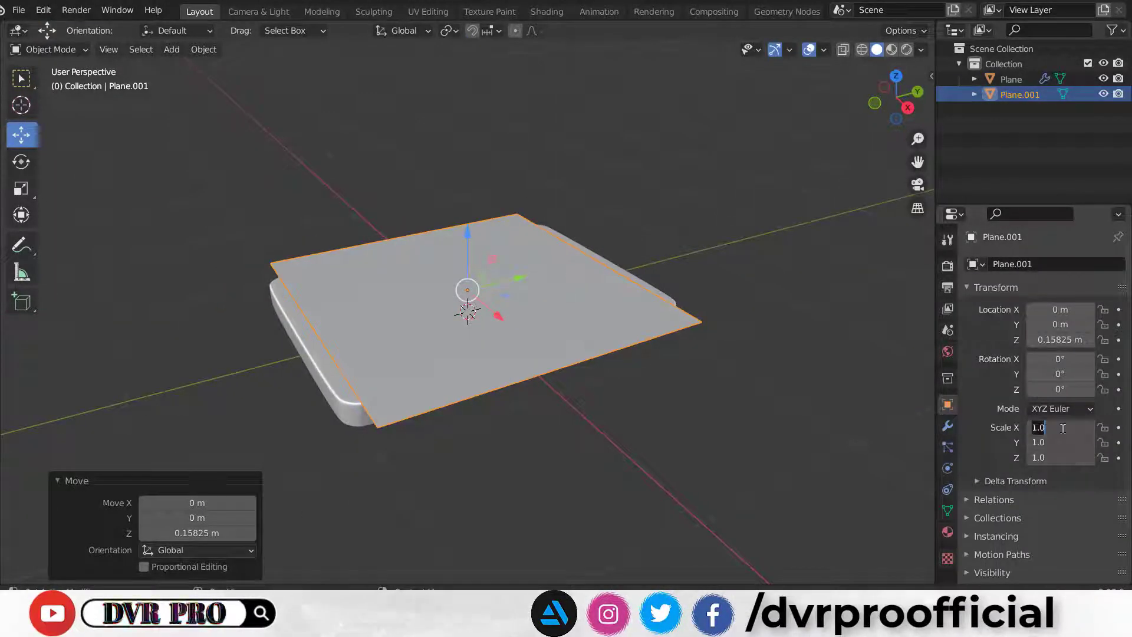
{"action": "key", "text": "Return"}
{"action": "key", "text": "w"}
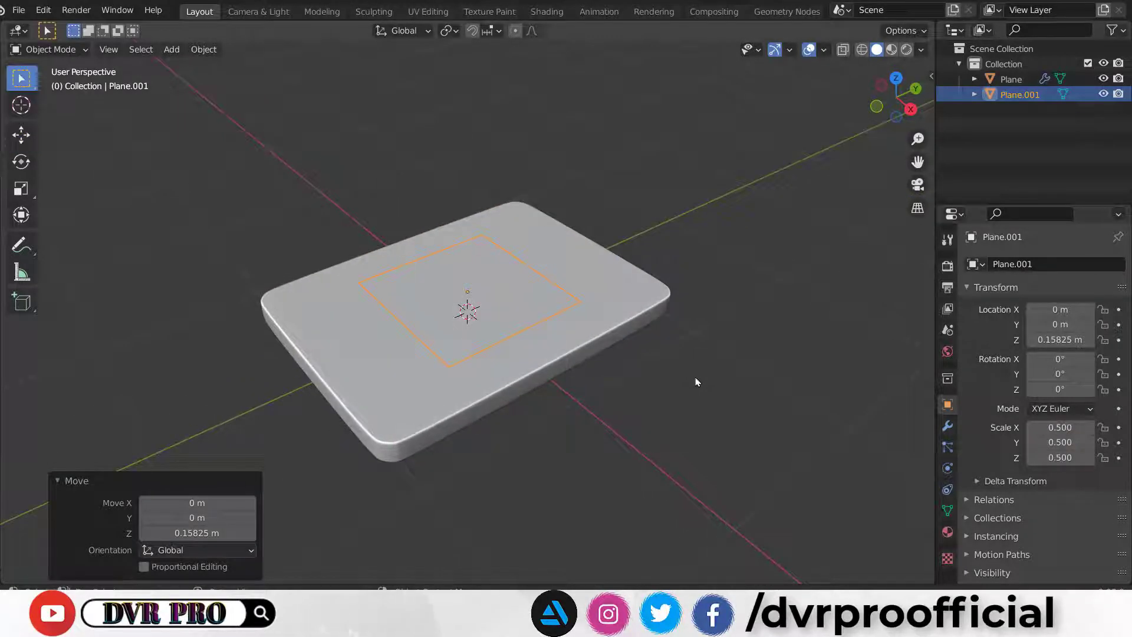
- Round the new plane's corners with a 0.15 m, 3-segment vertex bevel and select its face
{"action": "left_click", "coordinate": [46, 51]}
{"action": "left_click", "coordinate": [85, 87]}
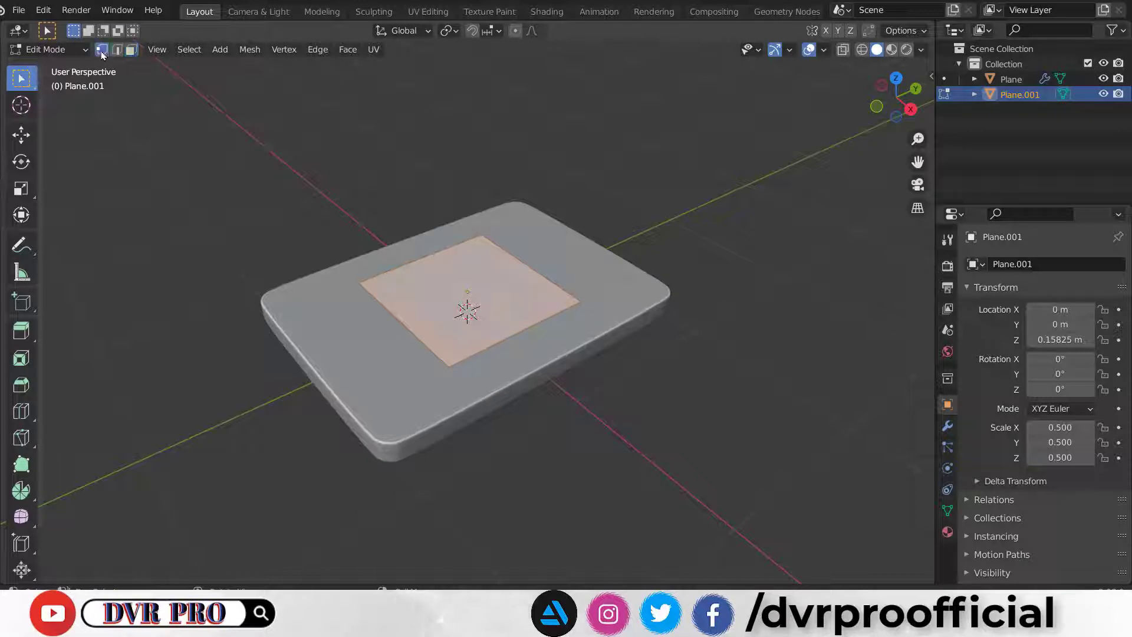
{"action": "left_click", "coordinate": [286, 51]}
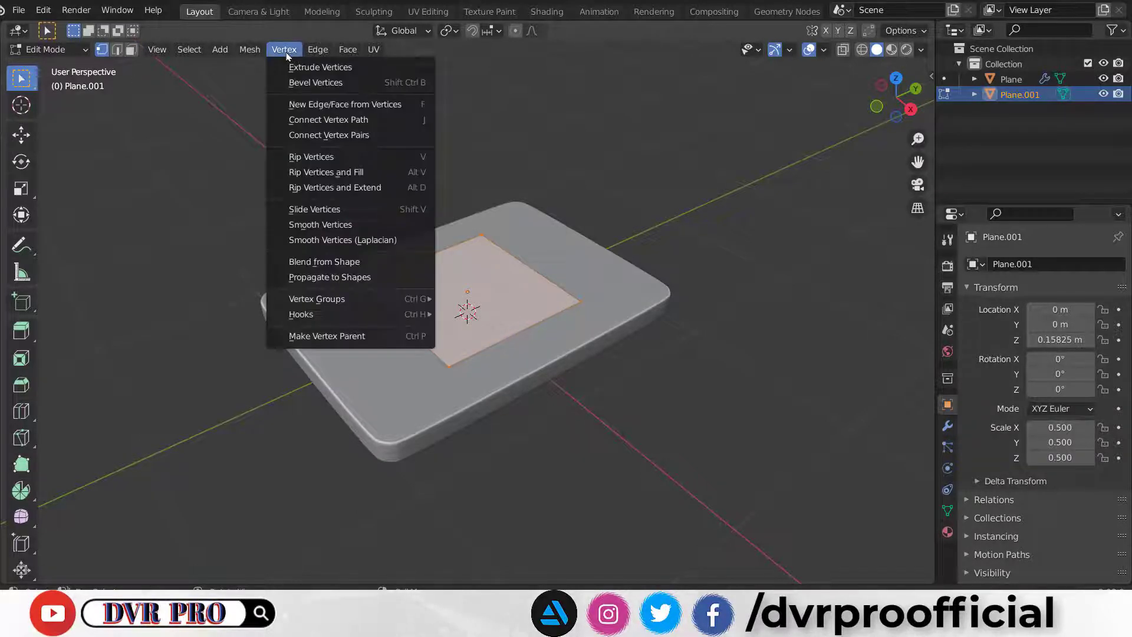
{"action": "left_click", "coordinate": [295, 82]}
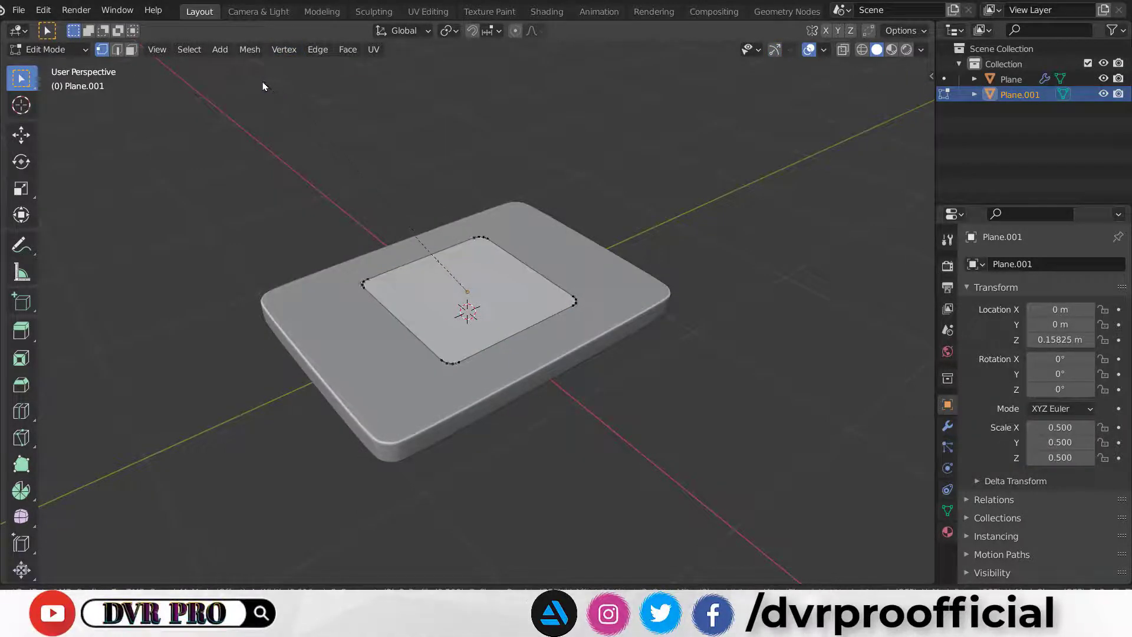
{"action": "left_click", "coordinate": [259, 87]}
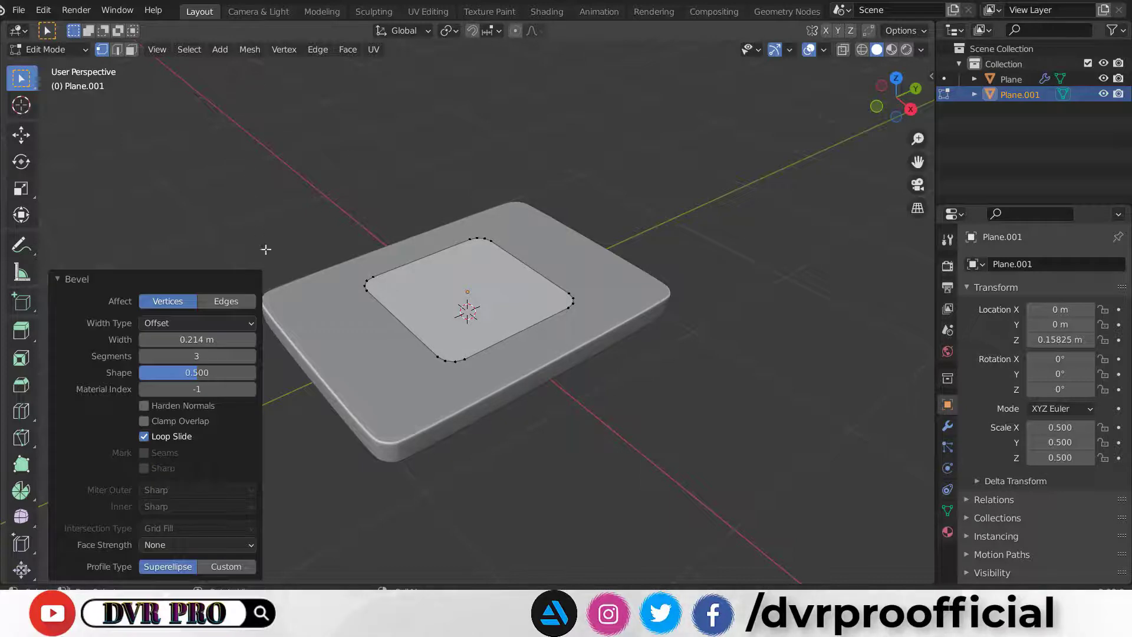
{"action": "double_click", "coordinate": [201, 340]}
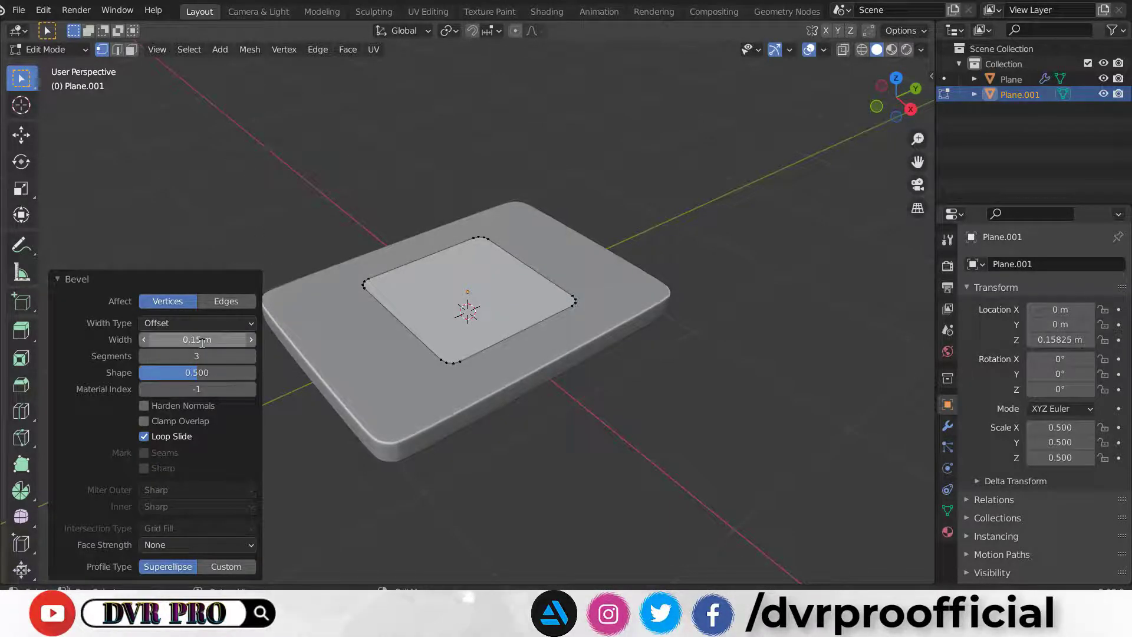
{"action": "scroll", "coordinate": [350, 342], "scroll_direction": "up", "scroll_amount": 1}
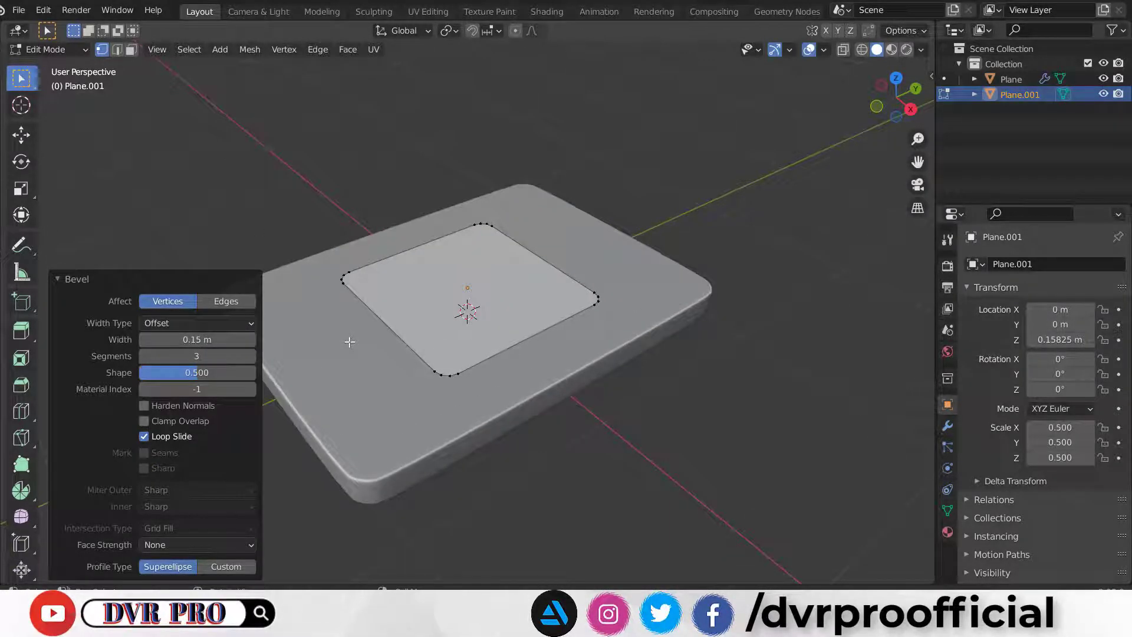
{"action": "left_click", "coordinate": [132, 58]}
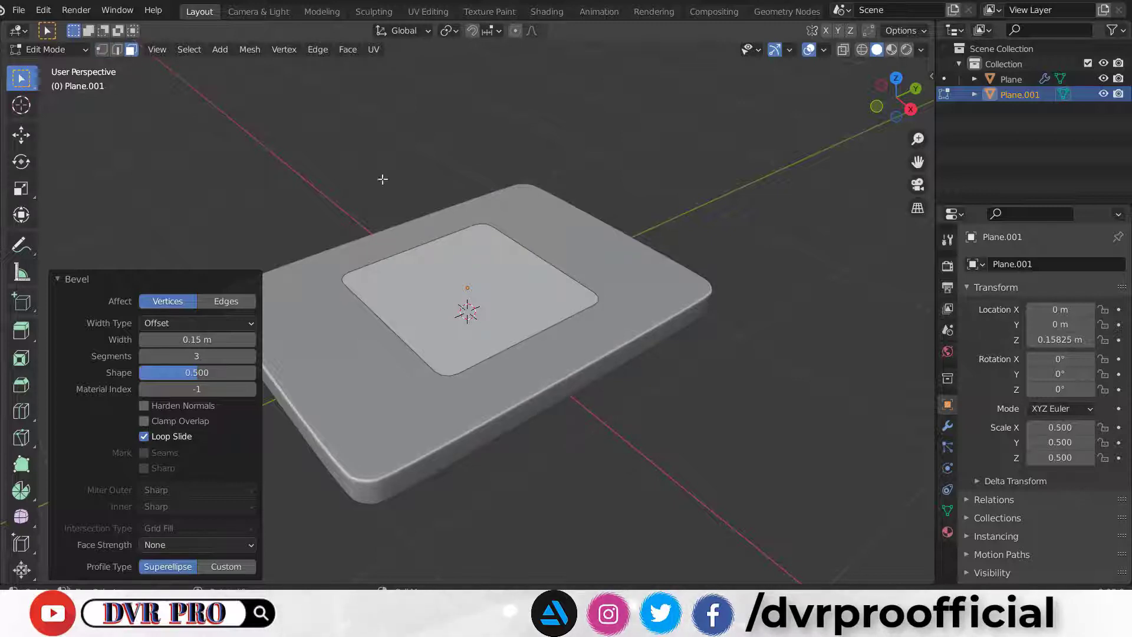
{"action": "left_click", "coordinate": [440, 293]}
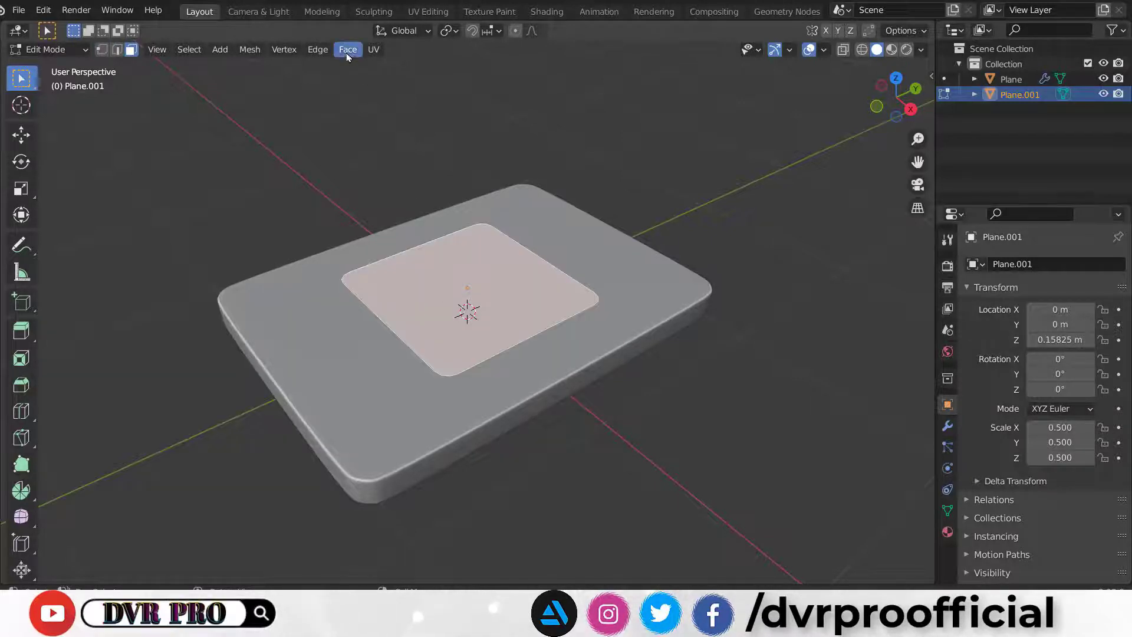
- Extrude the inner face 0.3 m upward into a raised block
{"action": "left_click", "coordinate": [348, 49]}
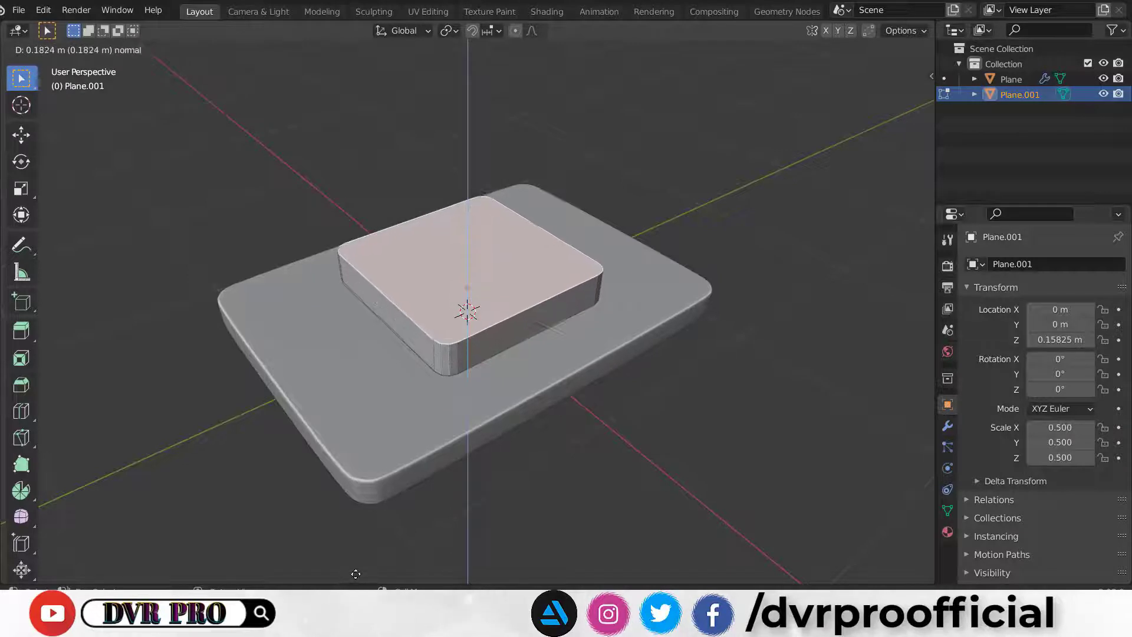
{"action": "left_click", "coordinate": [355, 572]}
{"action": "type", "text": "3"}
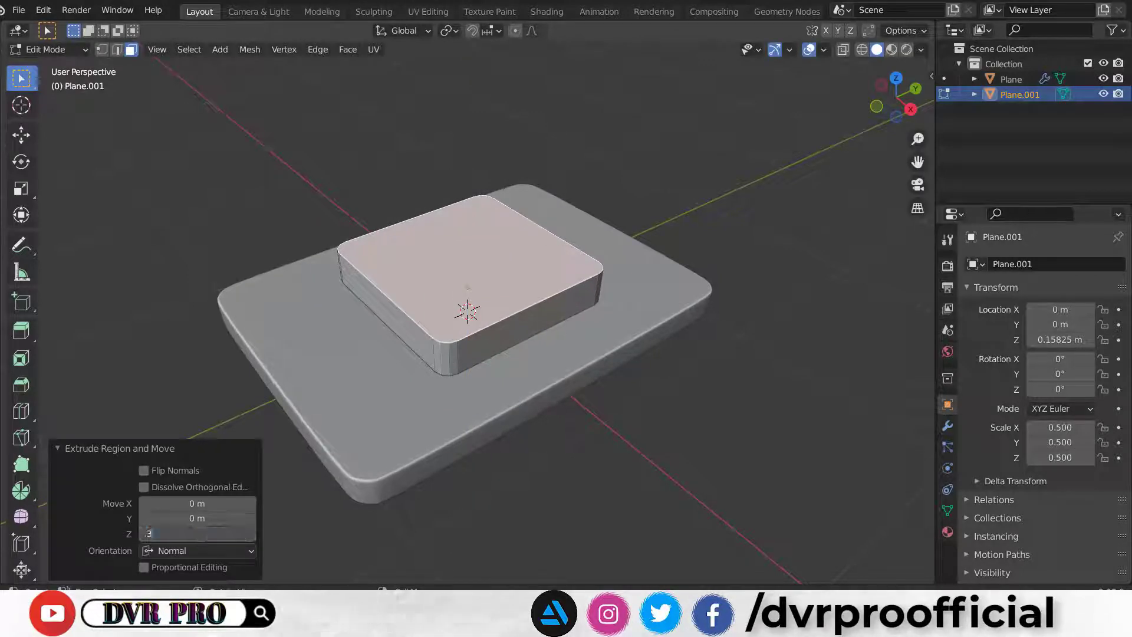
{"action": "key", "text": "Return"}
{"action": "middle_click_drag", "start_coordinate": [554, 448], "coordinate": [570, 482]}
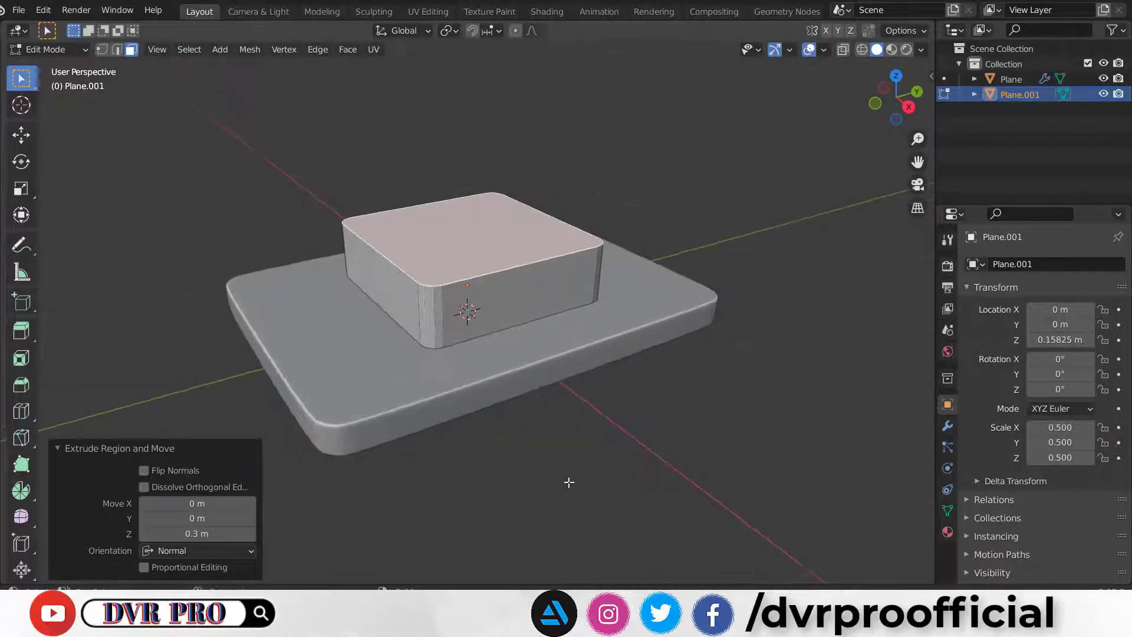
- Copy the slab's modifiers onto the block and shade the block smooth
{"action": "key", "text": "Tab"}
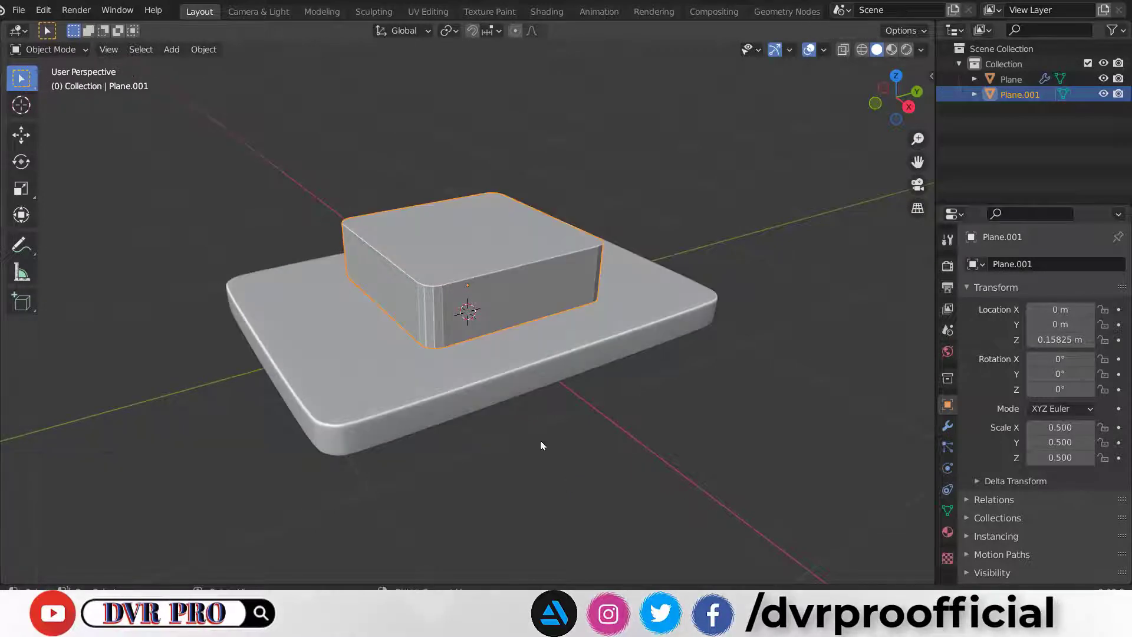
{"action": "middle_click_drag", "start_coordinate": [527, 393], "coordinate": [529, 405]}
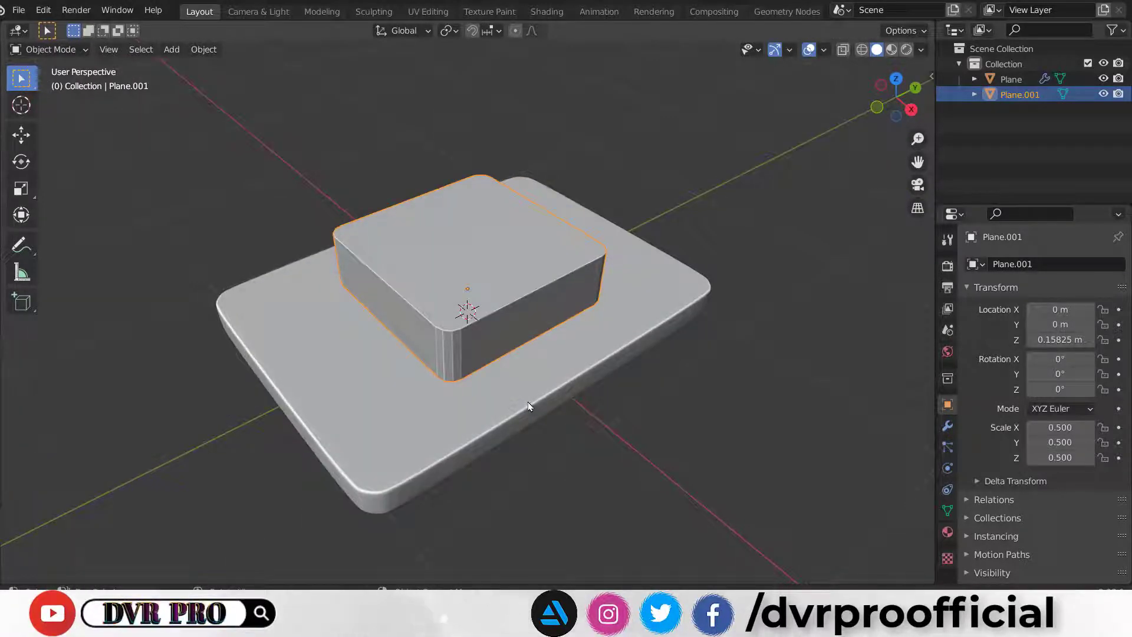
{"action": "left_click", "coordinate": [496, 403], "text": "shift"}
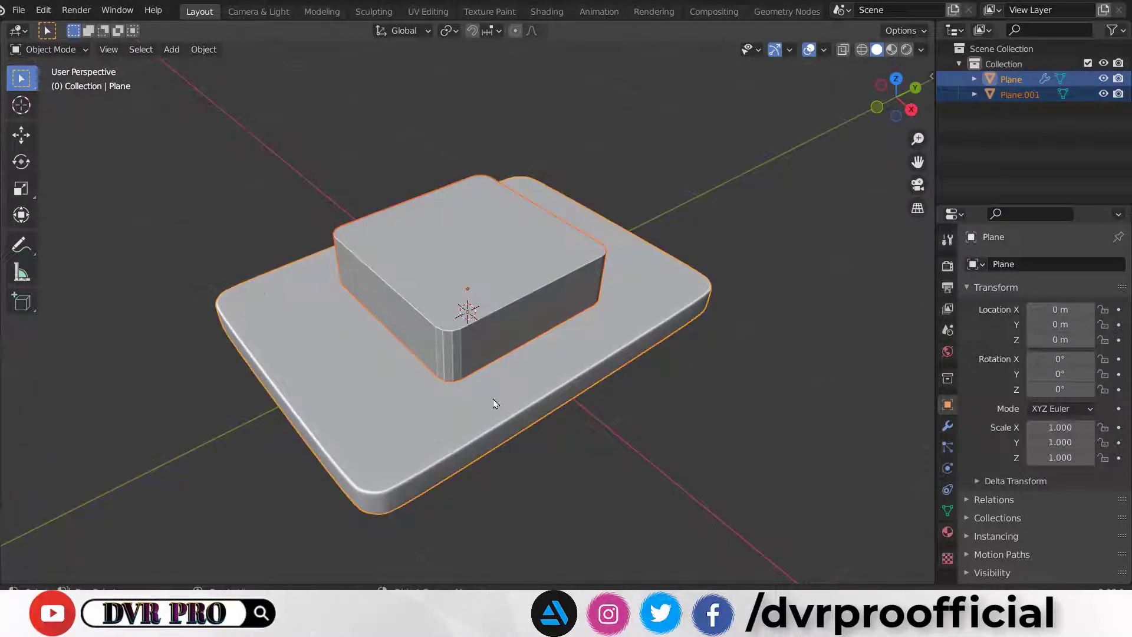
{"action": "left_click", "coordinate": [204, 49]}
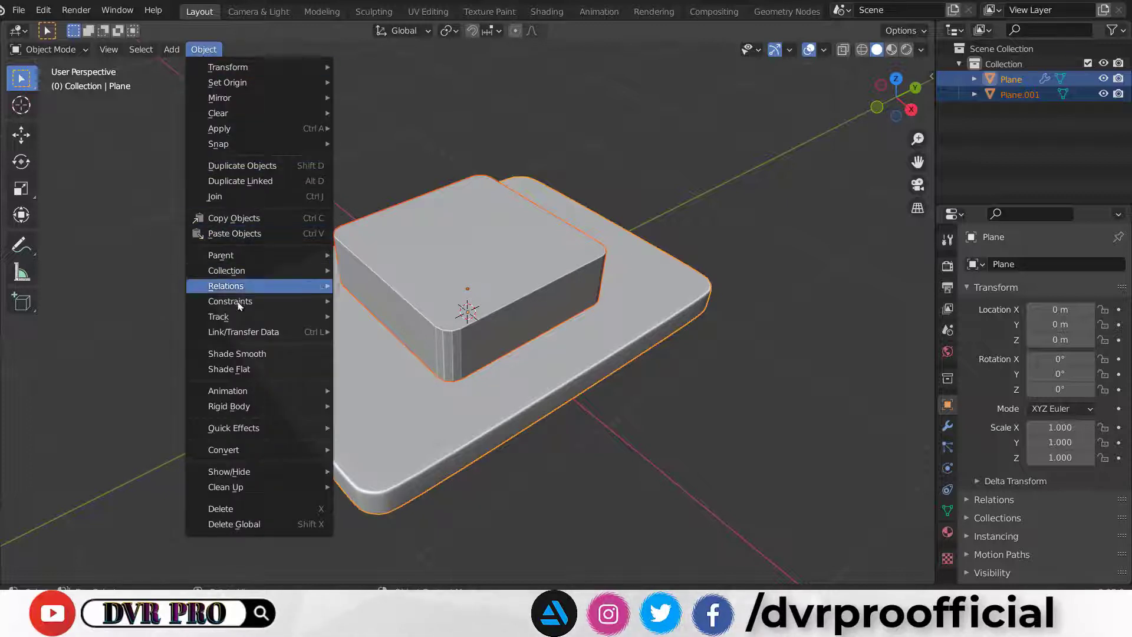
{"action": "mouse_move", "coordinate": [243, 331]}
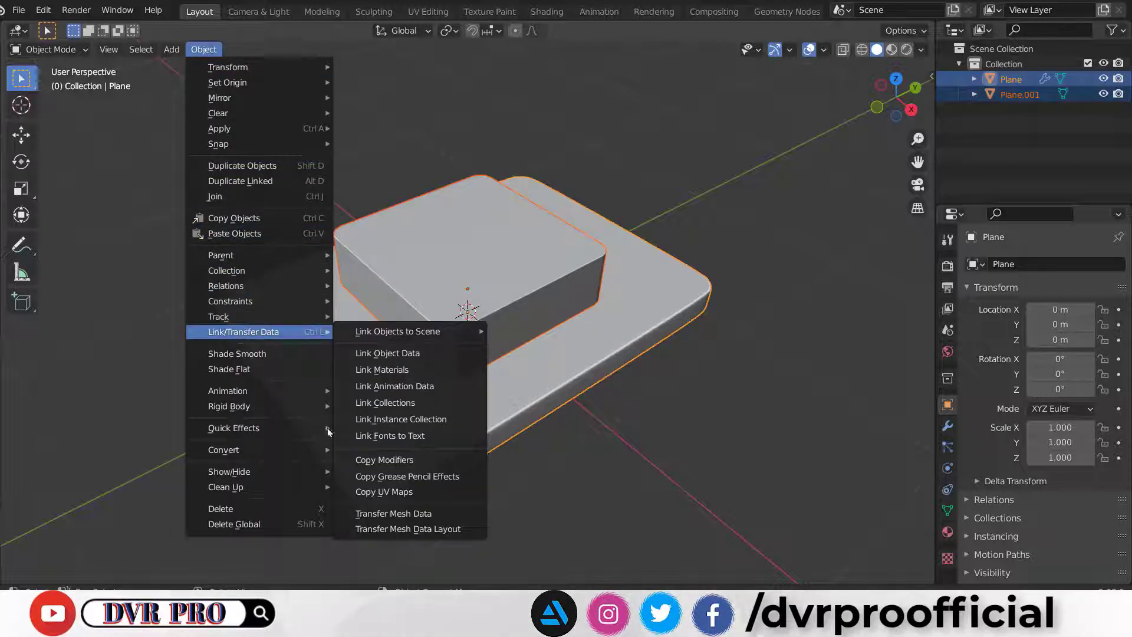
{"action": "left_click", "coordinate": [362, 460]}
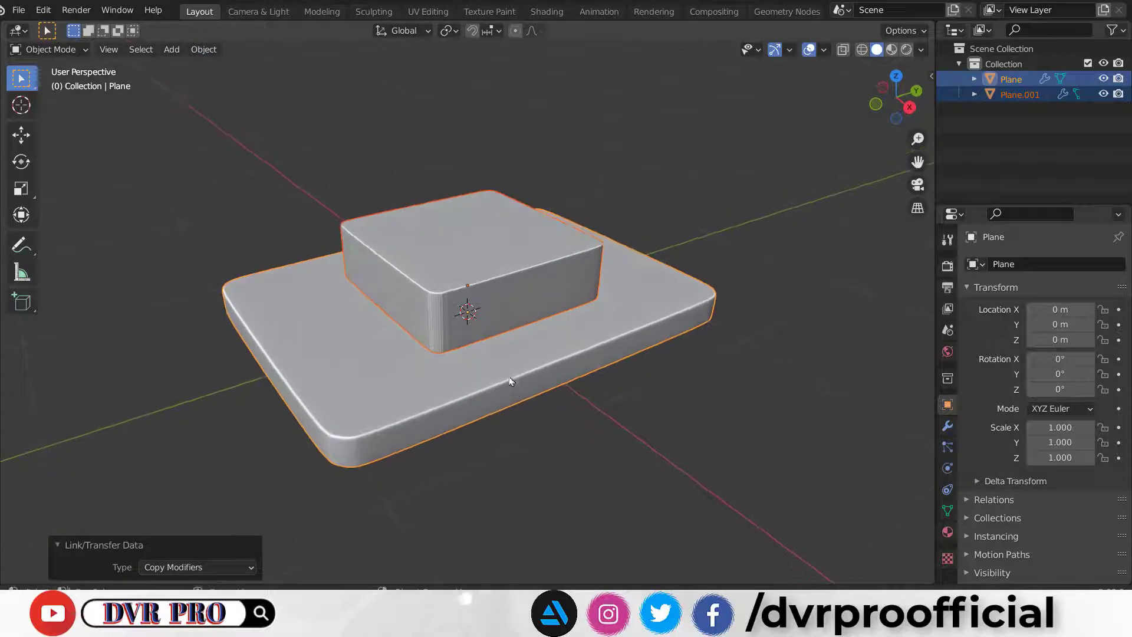
{"action": "left_click", "coordinate": [540, 270]}
{"action": "right_click", "coordinate": [533, 273]}
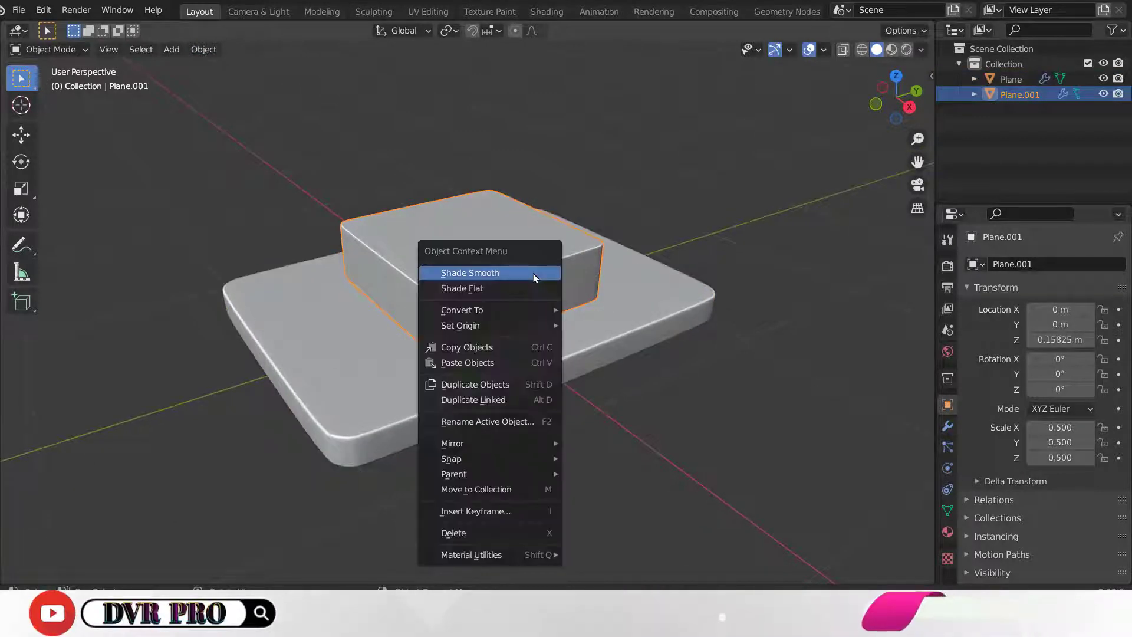
{"action": "left_click", "coordinate": [534, 275]}
- Add a third plane from the top view
{"action": "key", "text": "KP_7"}
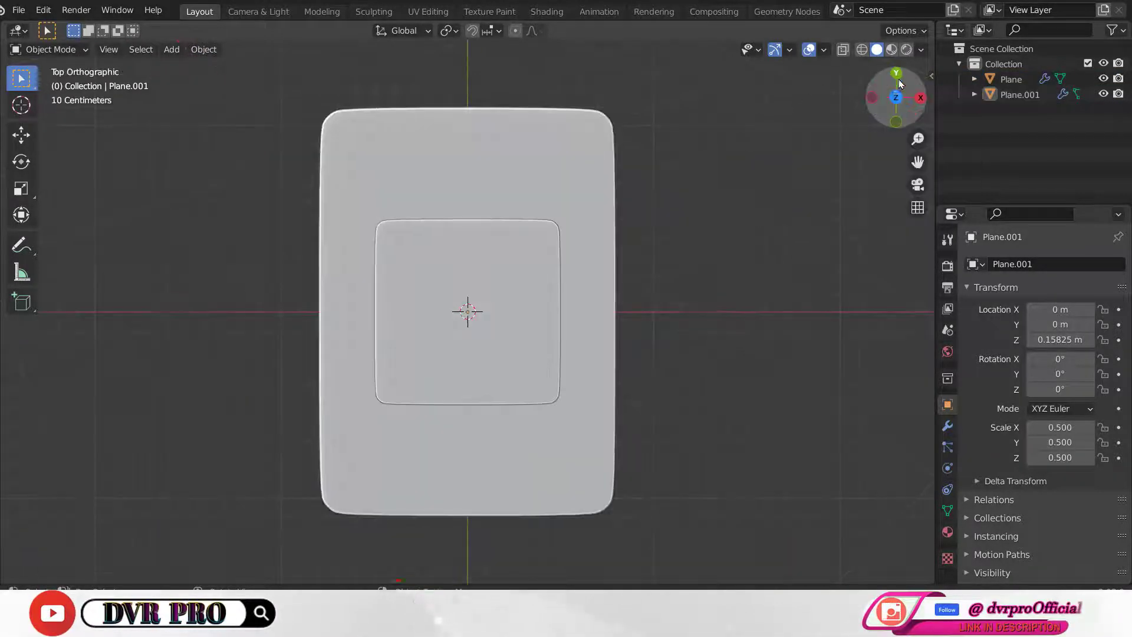
{"action": "left_click", "coordinate": [171, 49]}
{"action": "left_click", "coordinate": [308, 65]}
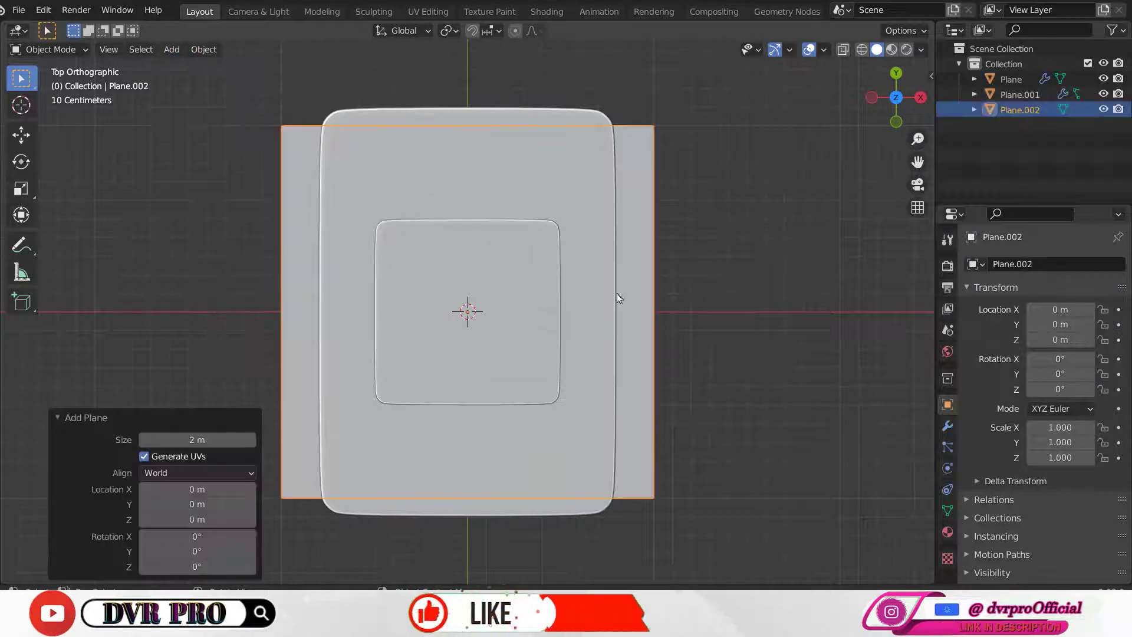
{"action": "middle_click_drag", "start_coordinate": [613, 295], "coordinate": [589, 235]}
- Rotate the new plane 90° on X, scale it to 0.5, and raise it to Z 1 m
{"action": "left_click", "coordinate": [1063, 359]}
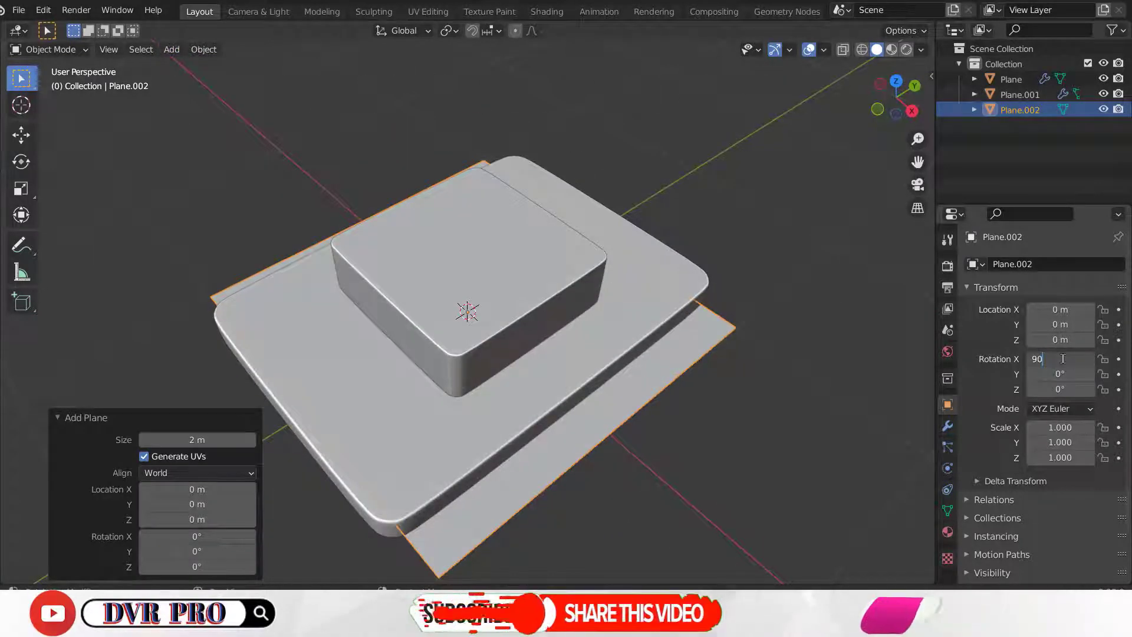
{"action": "type", "text": "90"}
{"action": "key", "text": "Return"}
{"action": "left_click_drag", "start_coordinate": [1067, 428], "coordinate": [1068, 458]}
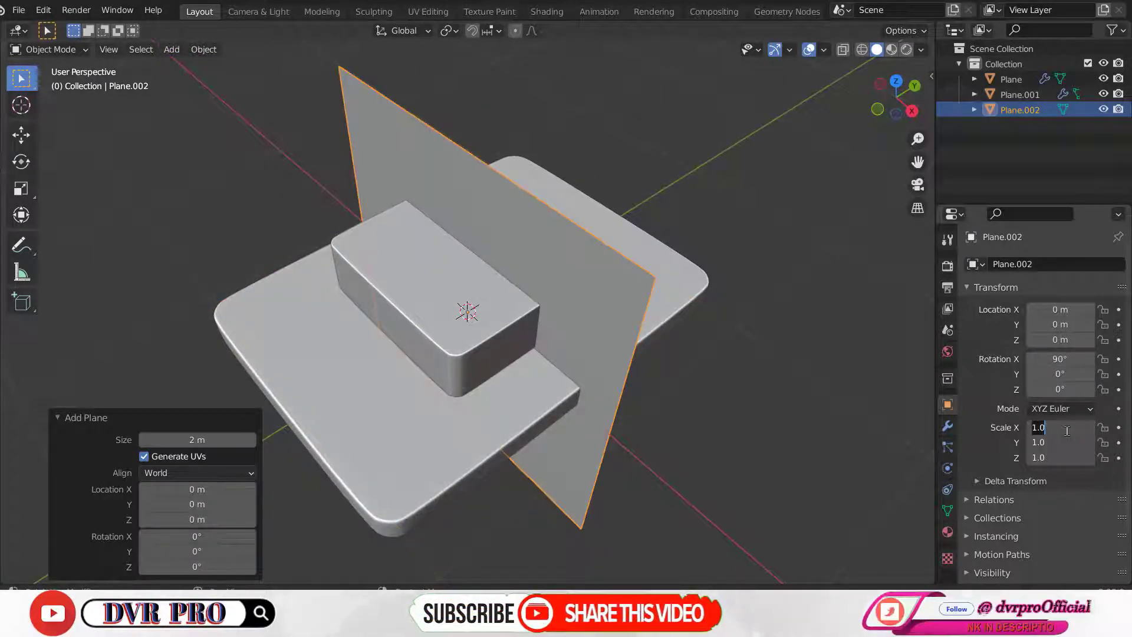
{"action": "type", "text": ".5"}
{"action": "key", "text": "Return"}
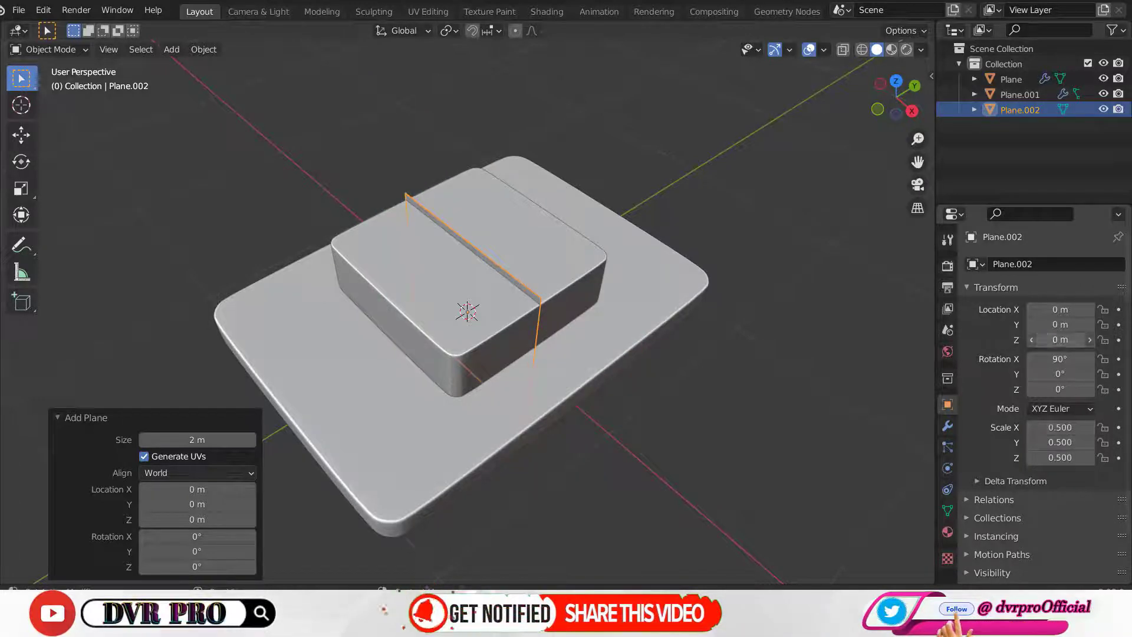
{"action": "type", "text": "1"}
{"action": "key", "text": "Return"}
{"action": "middle_click_drag", "start_coordinate": [513, 346], "coordinate": [115, 74]}
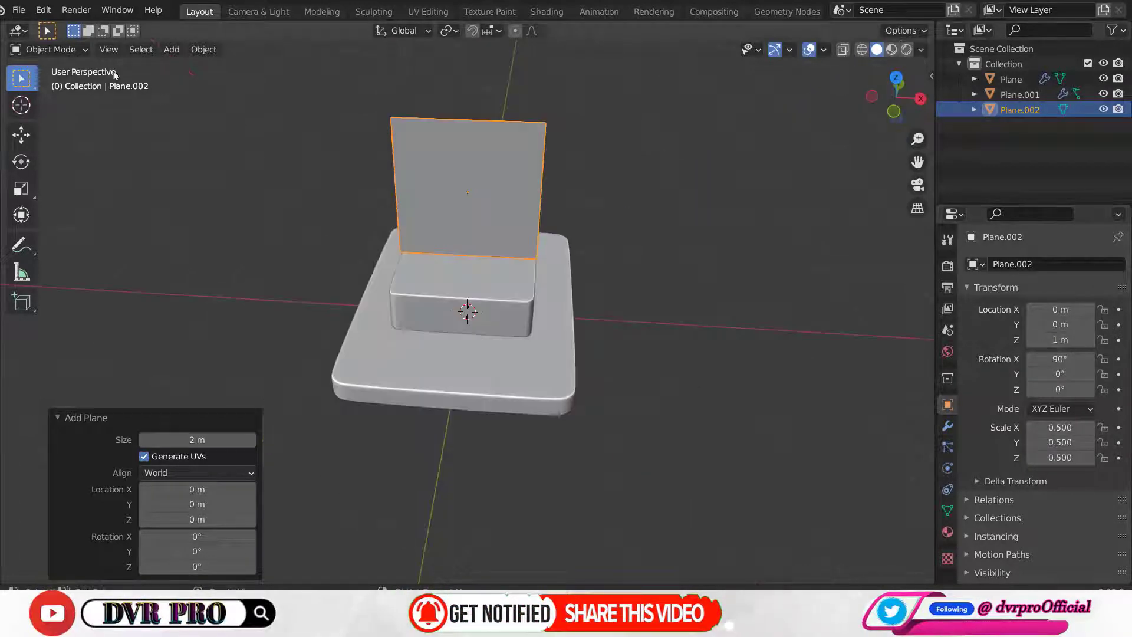
- Switch the upright panel into Edit Mode
{"action": "left_click", "coordinate": [69, 51]}
{"action": "left_click", "coordinate": [47, 80]}
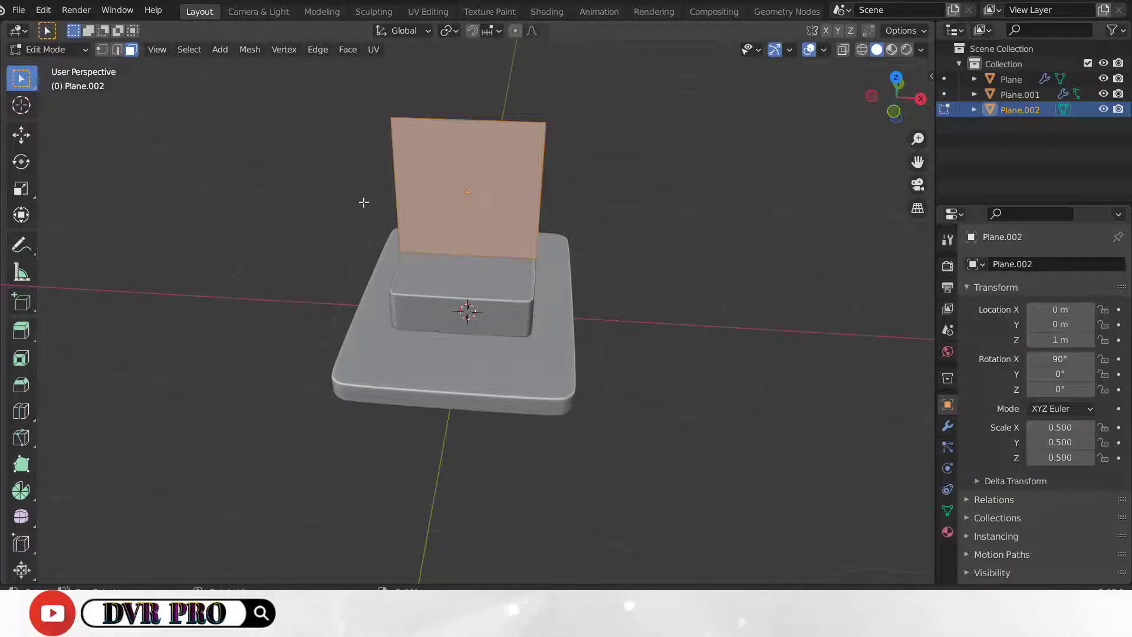
{"action": "middle_click_drag", "start_coordinate": [334, 199], "coordinate": [303, 197]}
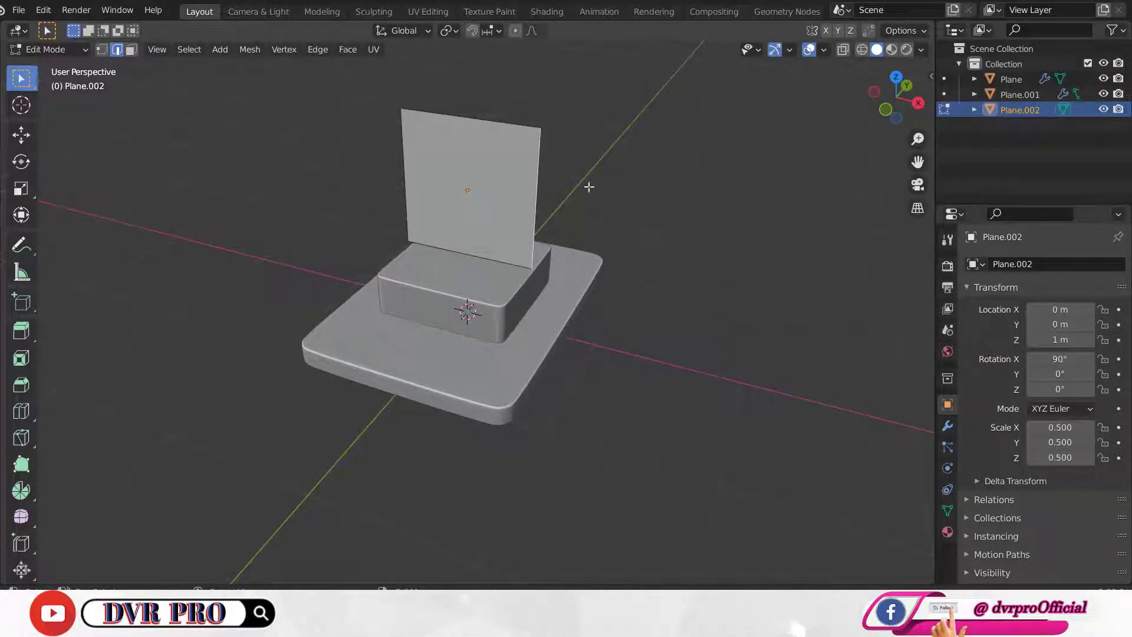
- Extrude the panel edge into a side wing offset 0.7 m in X and -0.5 m in Y
{"action": "left_click", "coordinate": [896, 77]}
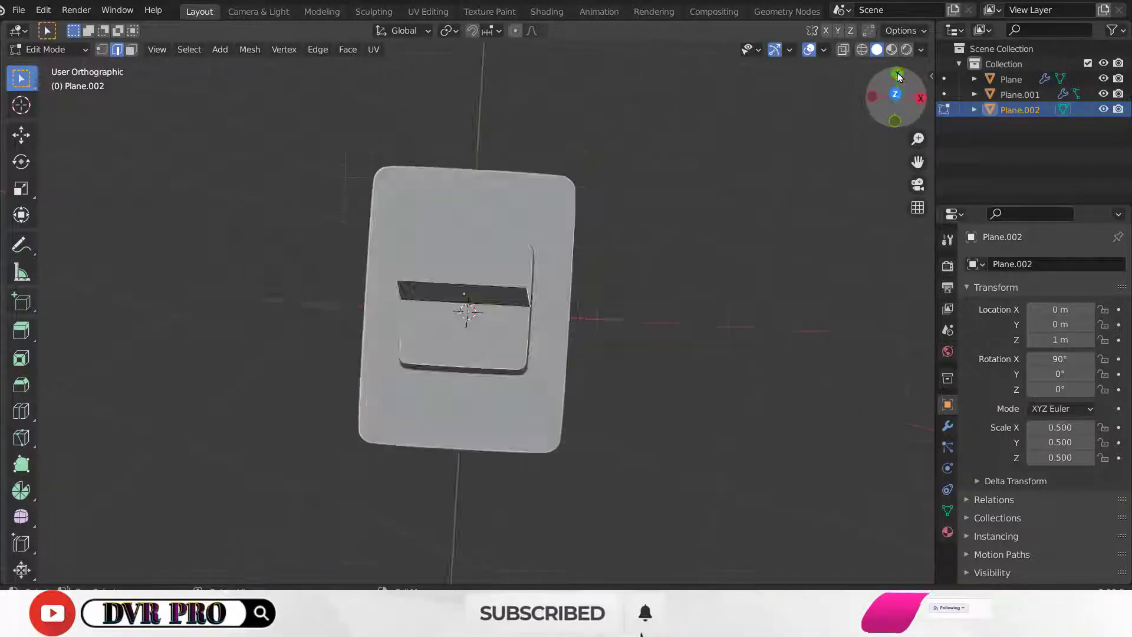
{"action": "left_click", "coordinate": [348, 49]}
{"action": "left_click", "coordinate": [361, 69]}
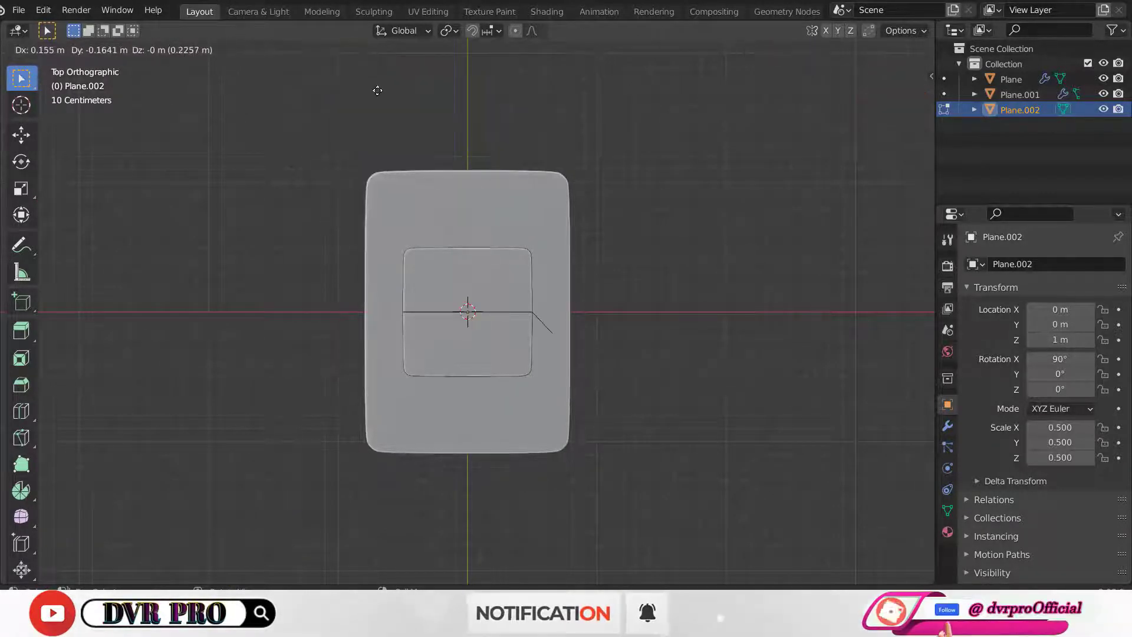
{"action": "left_click", "coordinate": [383, 101]}
{"action": "left_click", "coordinate": [197, 503]}
{"action": "type", "text": ".7"}
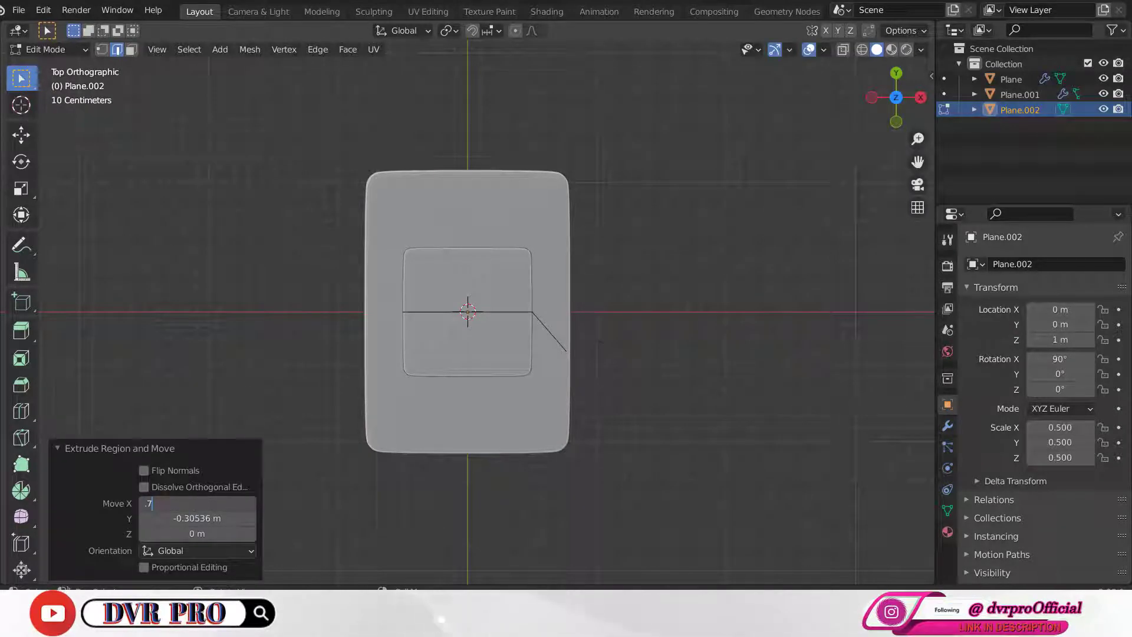
{"action": "left_click", "coordinate": [197, 517]}
{"action": "type", "text": "-.5"}
{"action": "key", "text": "Return"}
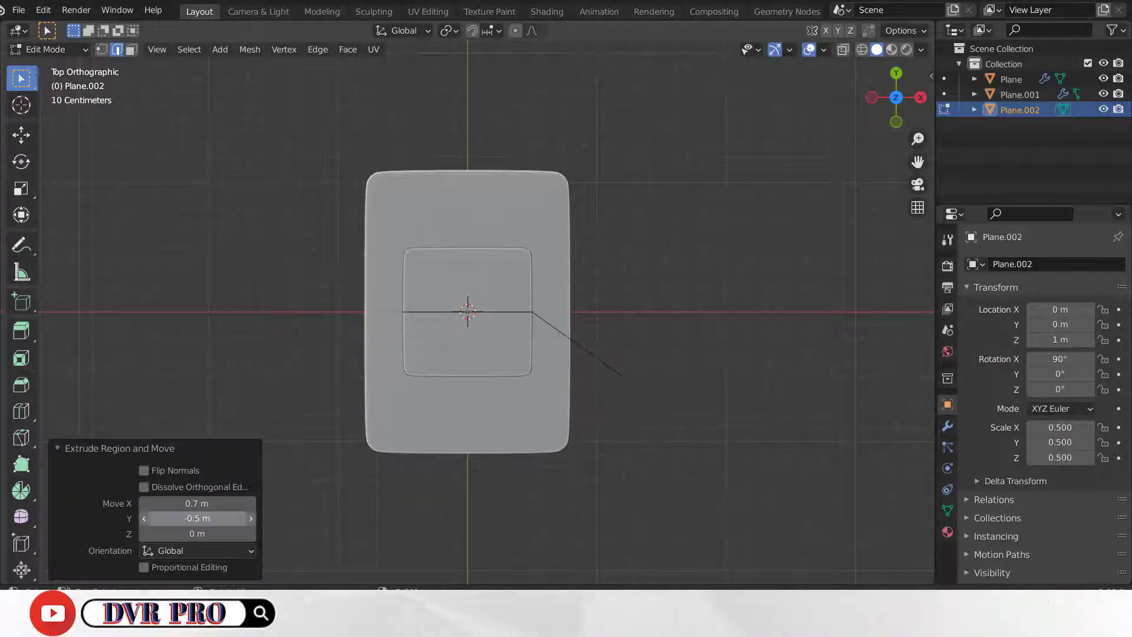
{"action": "mouse_move", "coordinate": [589, 437]}
{"action": "middle_mouse_down"}
{"action": "mouse_move", "coordinate": [610, 453]}
{"action": "mouse_move", "coordinate": [625, 433]}
{"action": "middle_mouse_up"}
- Select the whole mesh and symmetrize it from +X to -X
{"action": "left_click", "coordinate": [189, 49]}
{"action": "left_click", "coordinate": [197, 72]}
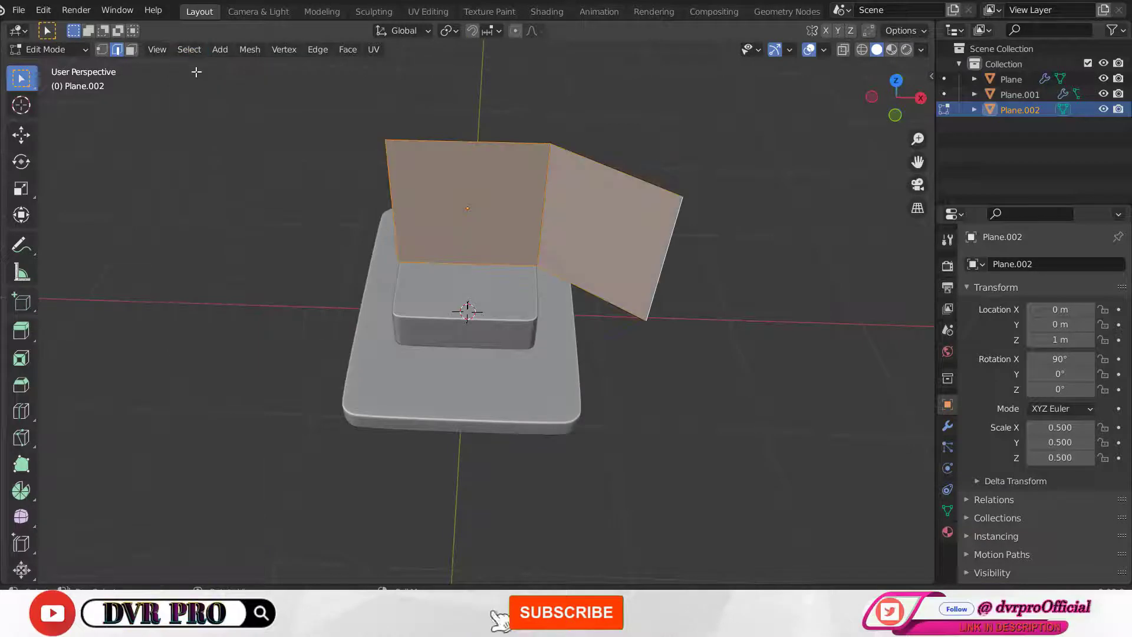
{"action": "left_click", "coordinate": [249, 51]}
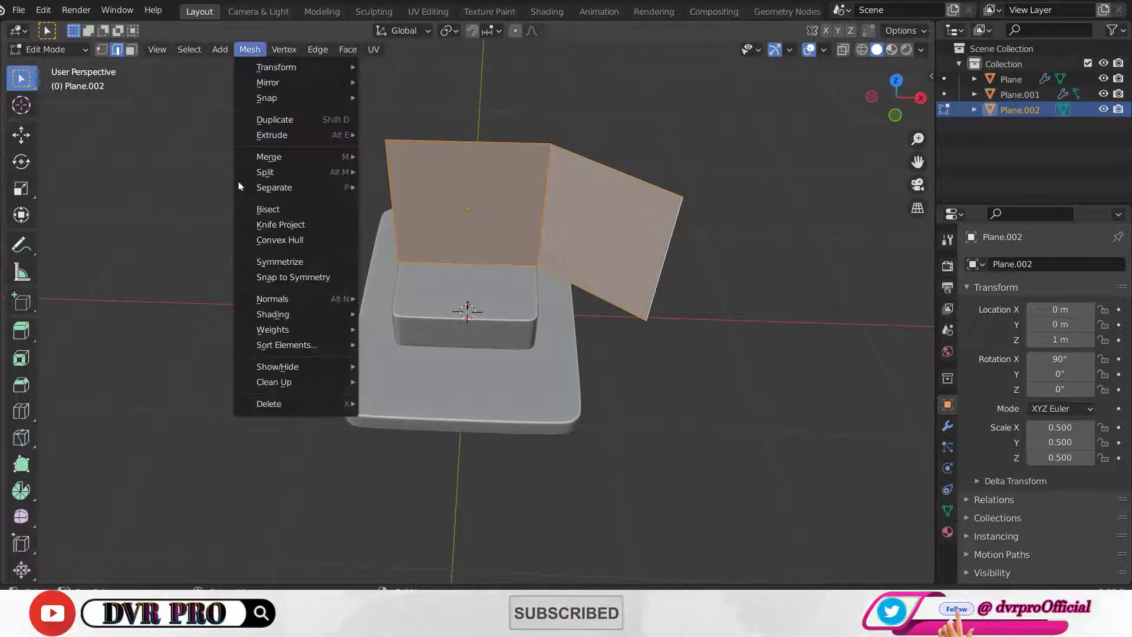
{"action": "left_click", "coordinate": [255, 262]}
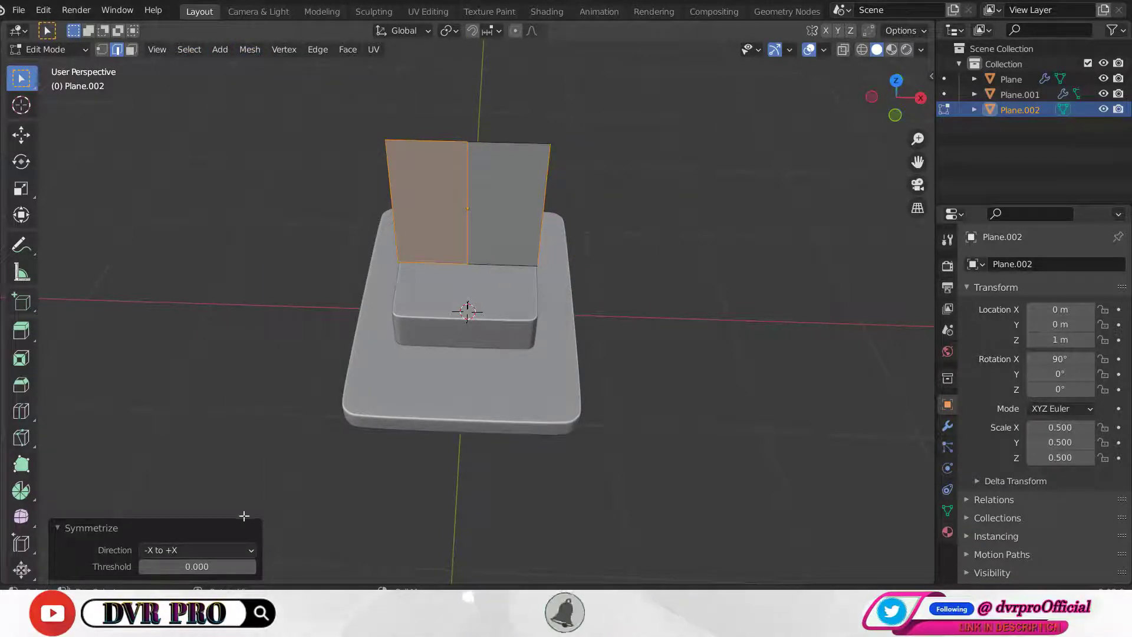
{"action": "left_click", "coordinate": [223, 550]}
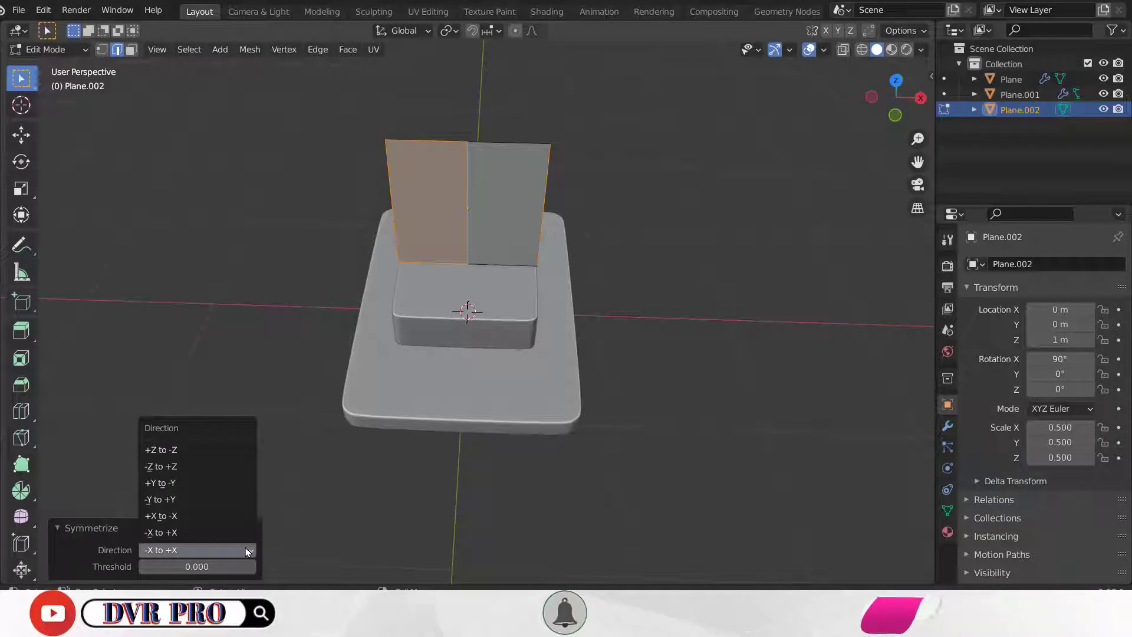
{"action": "left_click", "coordinate": [223, 518]}
- Thicken the backdrop walls by extruding along normals with a 0.3 m offset
{"action": "middle_click_drag", "start_coordinate": [236, 505], "coordinate": [291, 247]}
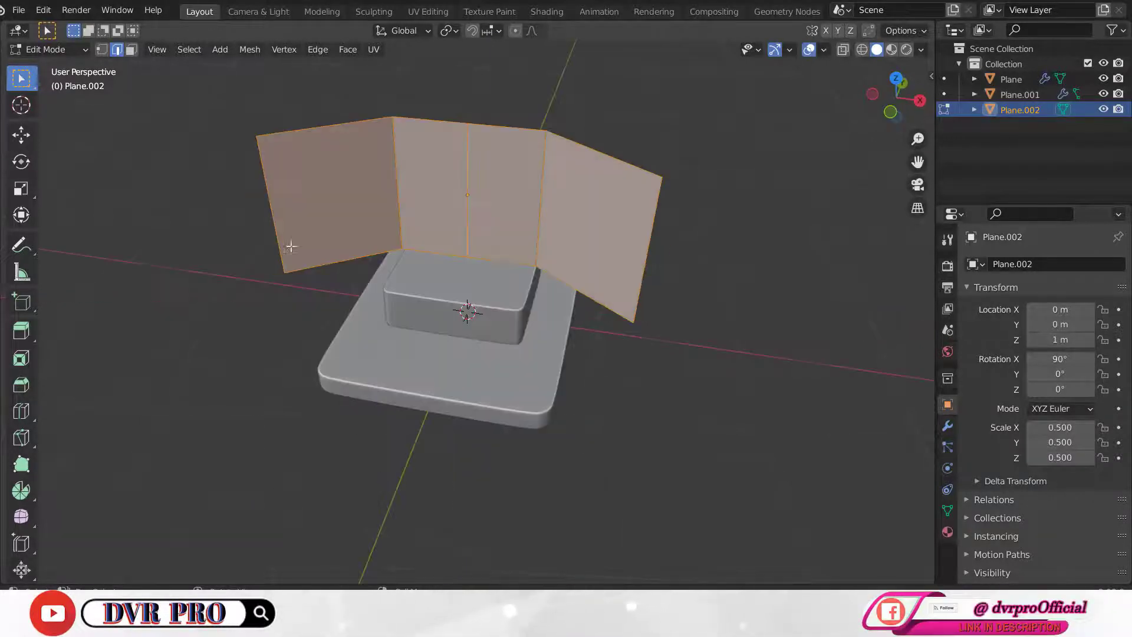
{"action": "left_click", "coordinate": [346, 53]}
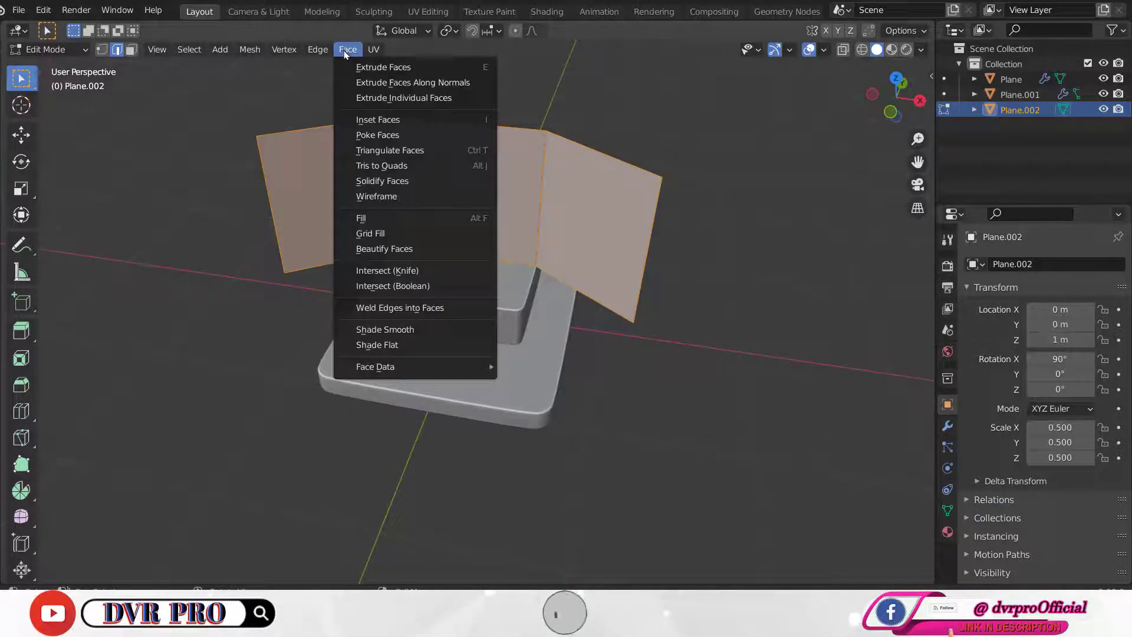
{"action": "left_click", "coordinate": [383, 81]}
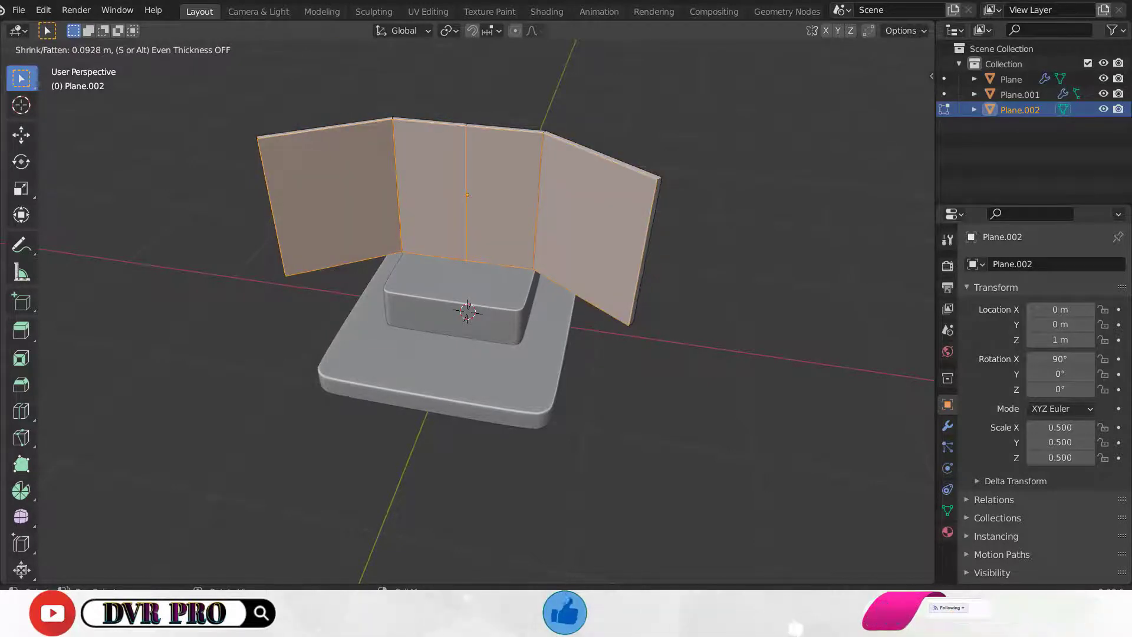
{"action": "key", "text": "Return"}
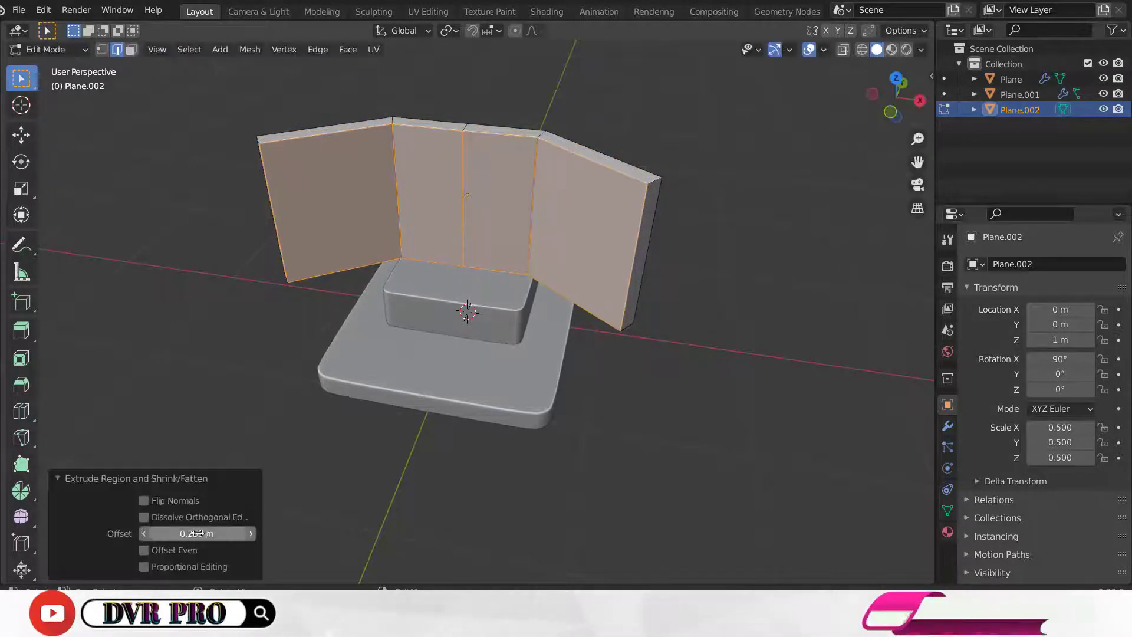
{"action": "double_click", "coordinate": [198, 535]}
{"action": "key", "text": "BackSpace"}
{"action": "type", "text": "3"}
{"action": "key", "text": "Return"}
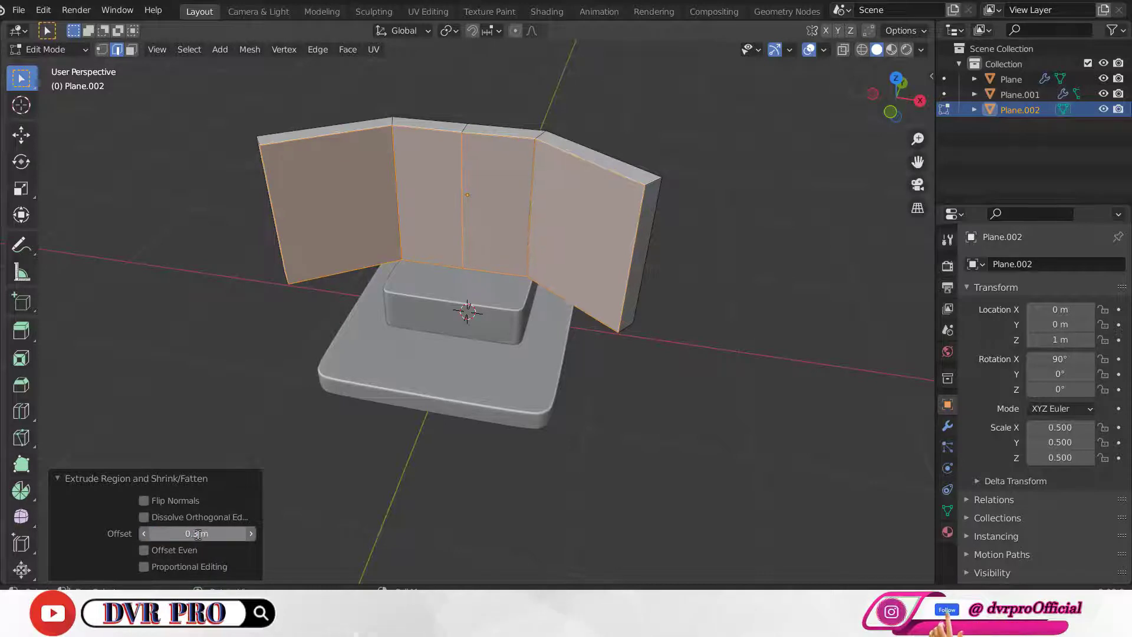
{"action": "middle_click_drag", "start_coordinate": [625, 444], "coordinate": [650, 482]}
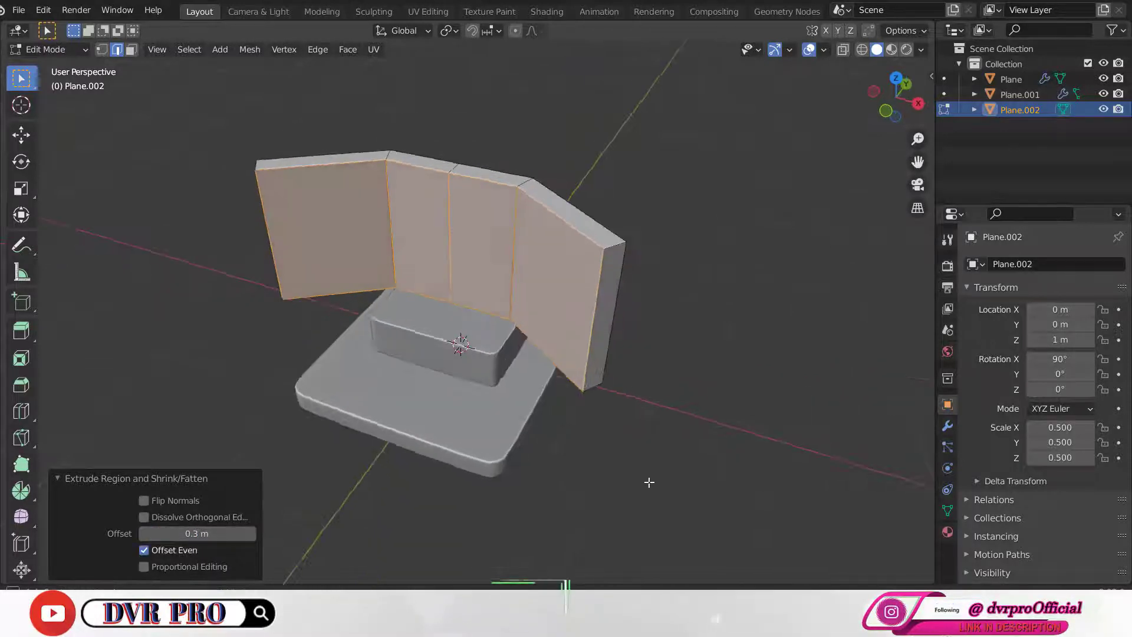
- In Object Mode, apply all transforms to the backdrop
{"action": "key", "text": "Tab"}
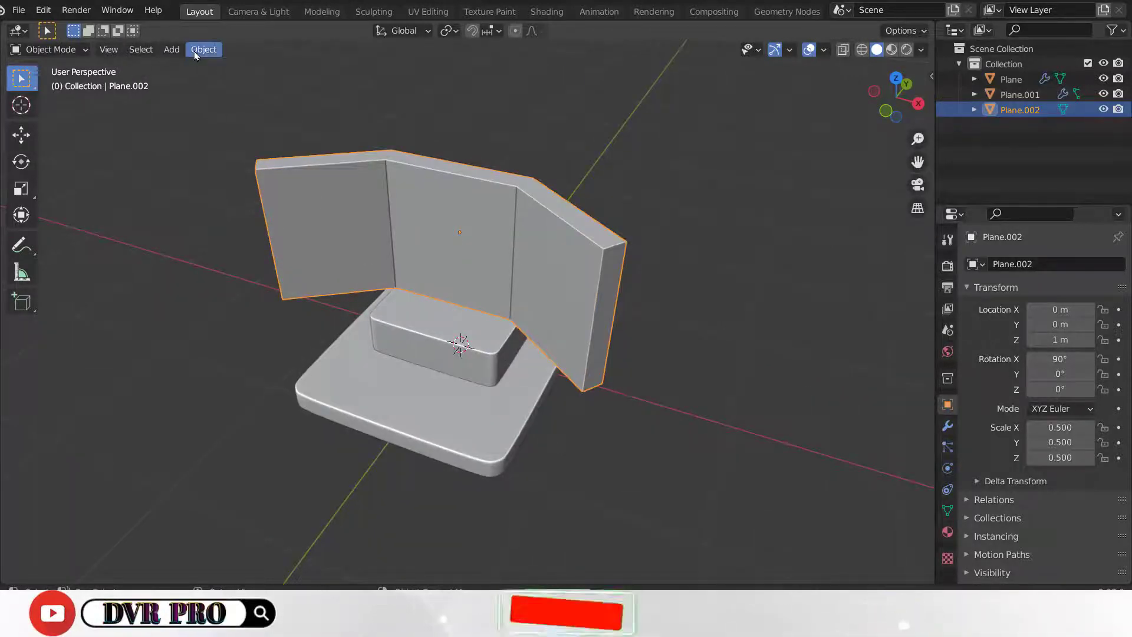
{"action": "left_click", "coordinate": [196, 51]}
{"action": "mouse_move", "coordinate": [218, 129]}
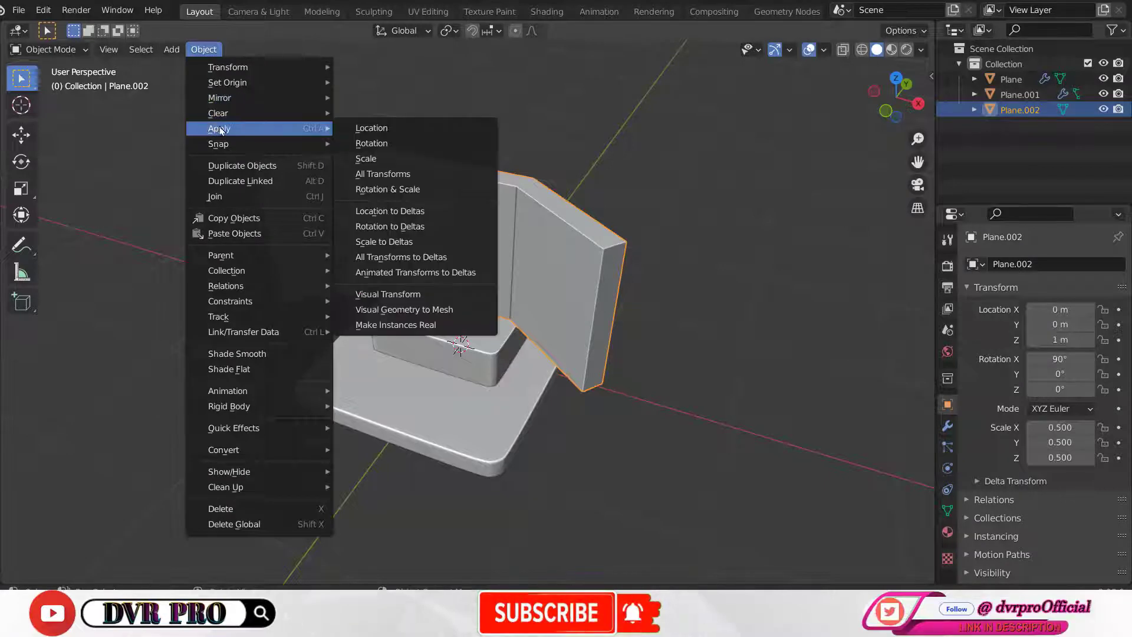
{"action": "left_click", "coordinate": [371, 174]}
{"action": "middle_click_drag", "start_coordinate": [551, 304], "coordinate": [519, 283]}
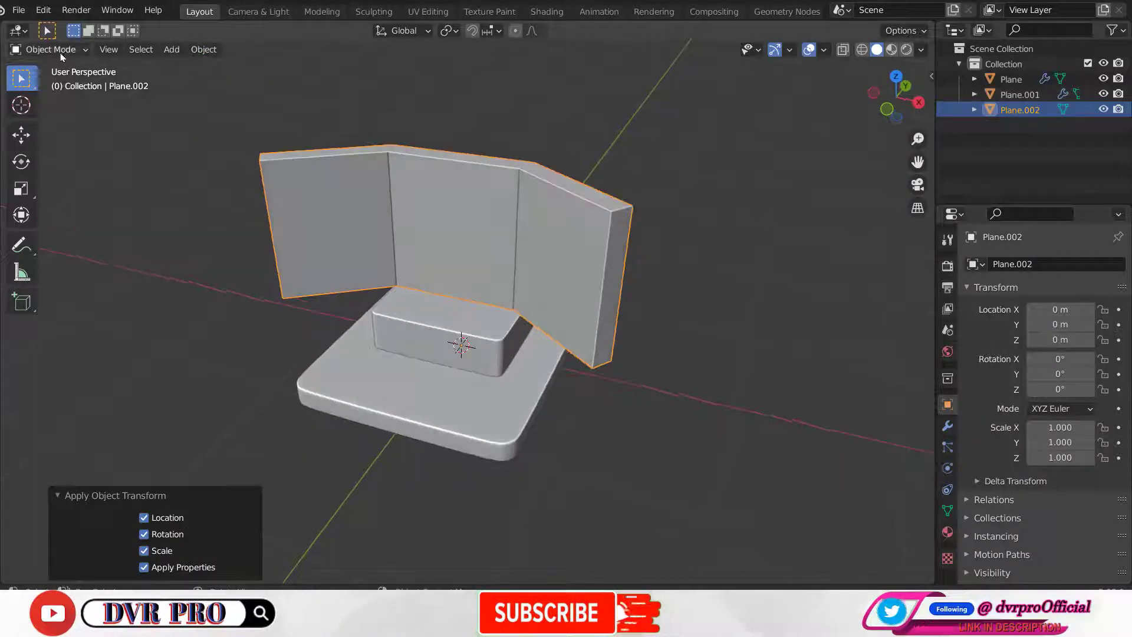
{"action": "left_click", "coordinate": [50, 49]}
- Return to Edit Mode on the backdrop and deselect all of its mesh
{"action": "left_click", "coordinate": [57, 84]}
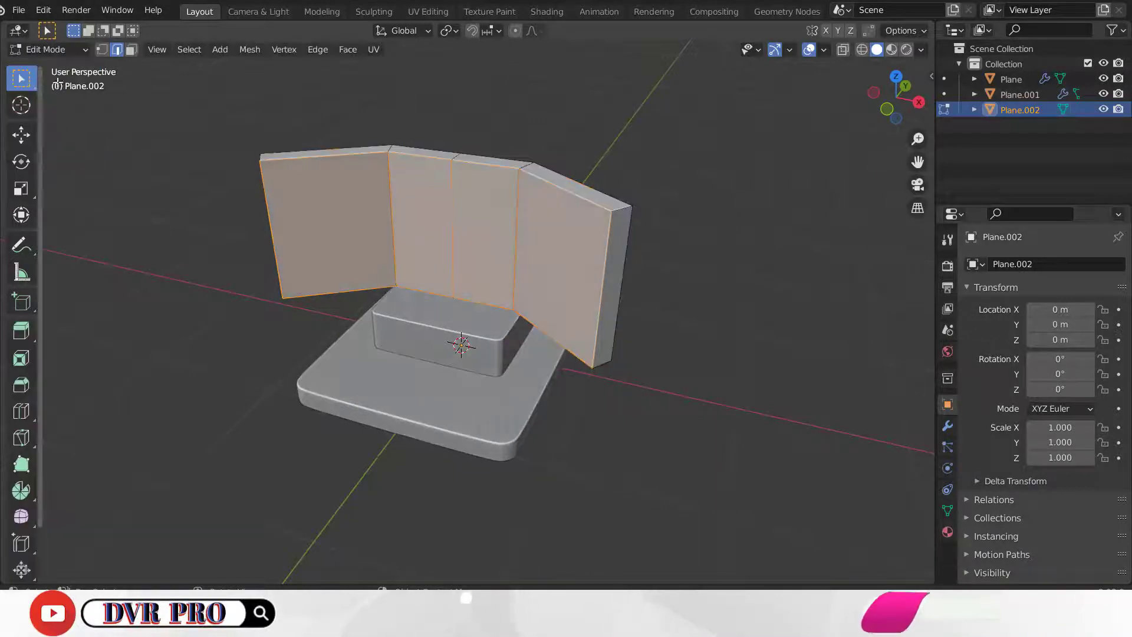
{"action": "middle_click_drag", "start_coordinate": [699, 219], "coordinate": [717, 258]}
{"action": "key", "text": "alt+a"}
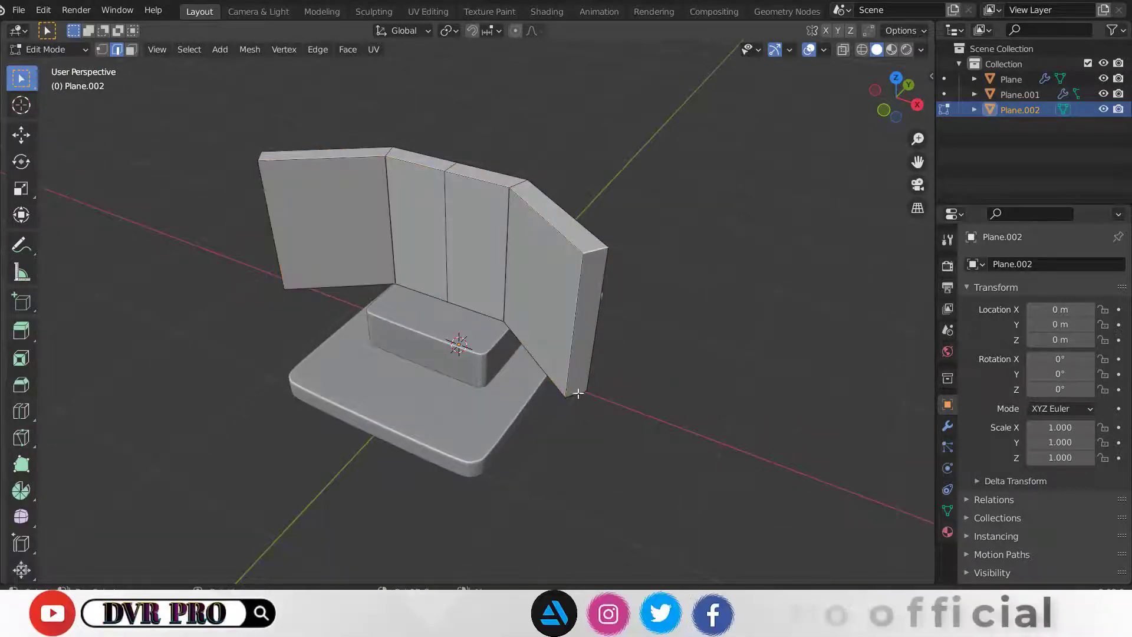
{"action": "mouse_move", "coordinate": [598, 252]}
{"action": "middle_mouse_down"}
{"action": "mouse_move", "coordinate": [791, 379]}
{"action": "mouse_move", "coordinate": [426, 264]}
{"action": "middle_mouse_up"}
{"action": "middle_click_drag", "start_coordinate": [485, 367], "coordinate": [690, 308]}
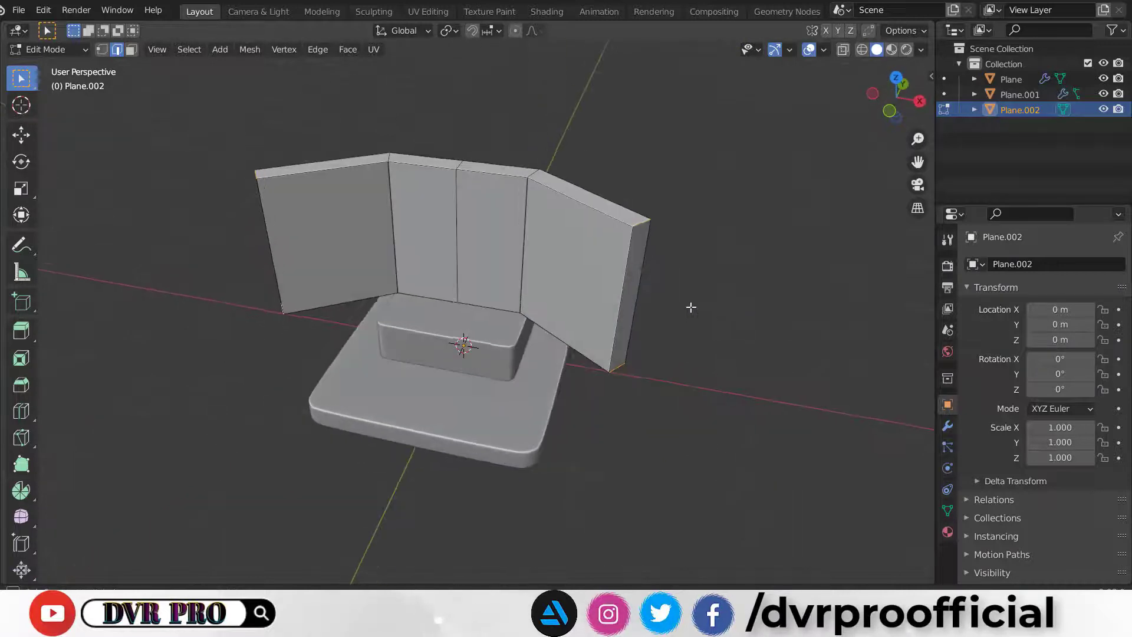
- Bevel the outer wall edges with a 0.2 m width
{"action": "left_click", "coordinate": [318, 49]}
{"action": "left_click", "coordinate": [334, 83]}
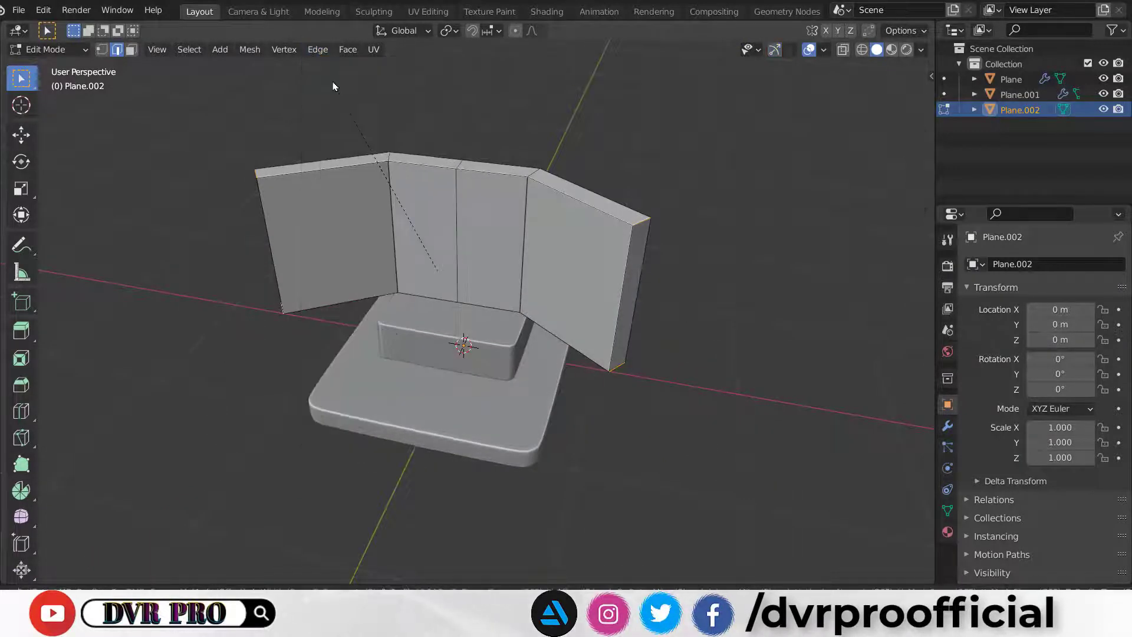
{"action": "left_click", "coordinate": [281, 86]}
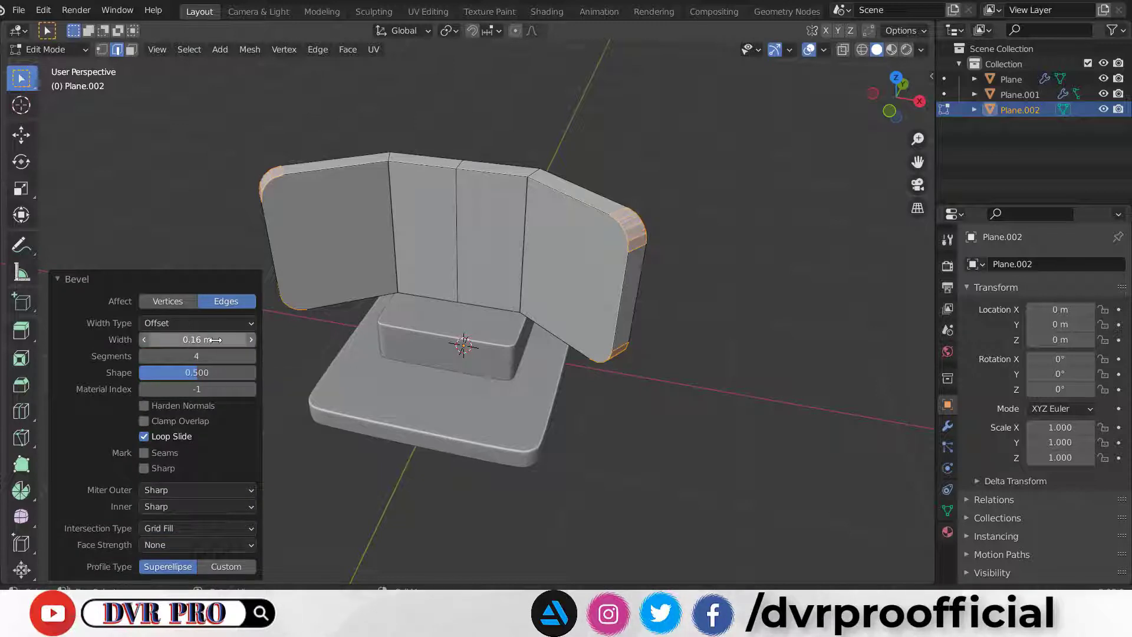
{"action": "double_click", "coordinate": [184, 340]}
{"action": "type", "text": "0.2"}
{"action": "key", "text": "Return"}
- Copy the raised block's Bevel and Subdivision modifiers onto the backdrop panel
{"action": "key", "text": "Tab"}
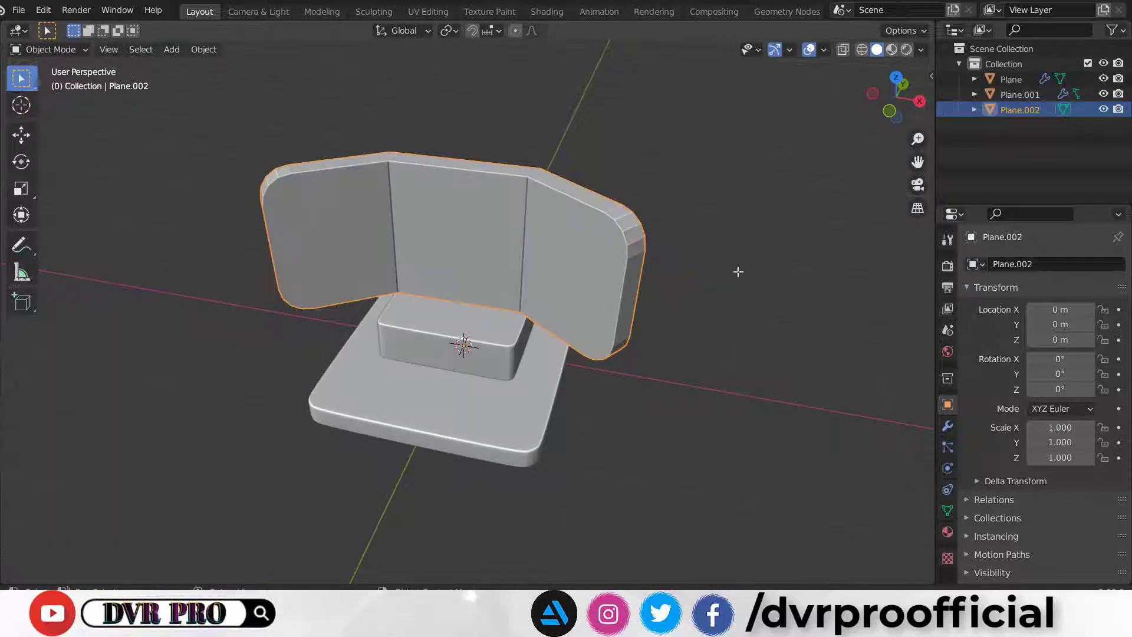
{"action": "middle_click_drag", "start_coordinate": [738, 272], "coordinate": [448, 330]}
{"action": "left_click", "coordinate": [430, 332], "text": "shift"}
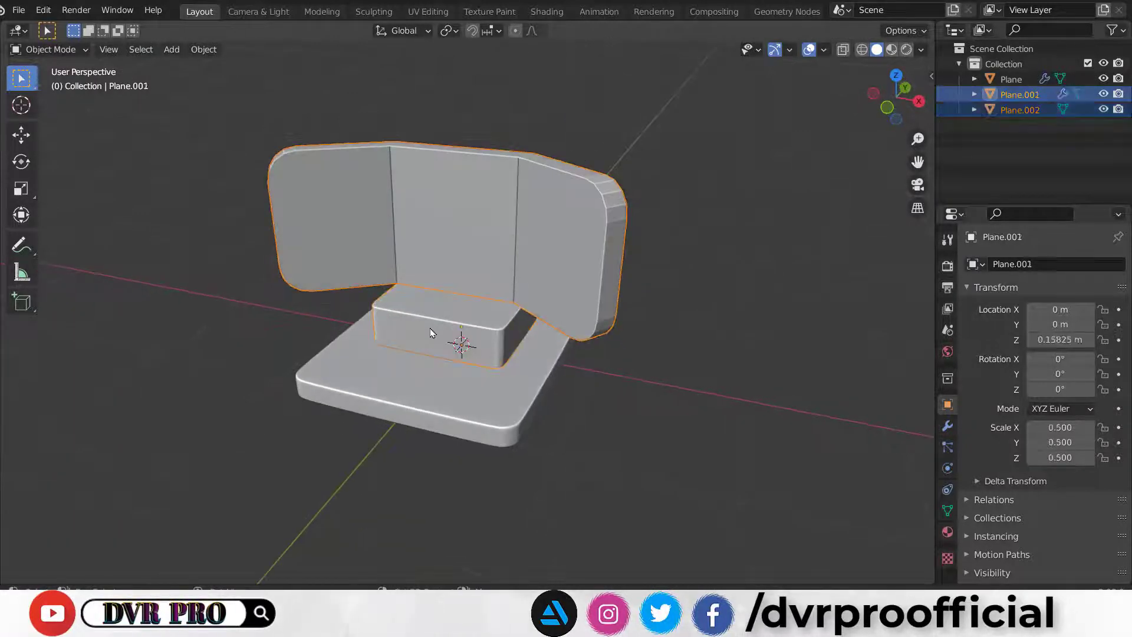
{"action": "left_click", "coordinate": [199, 52]}
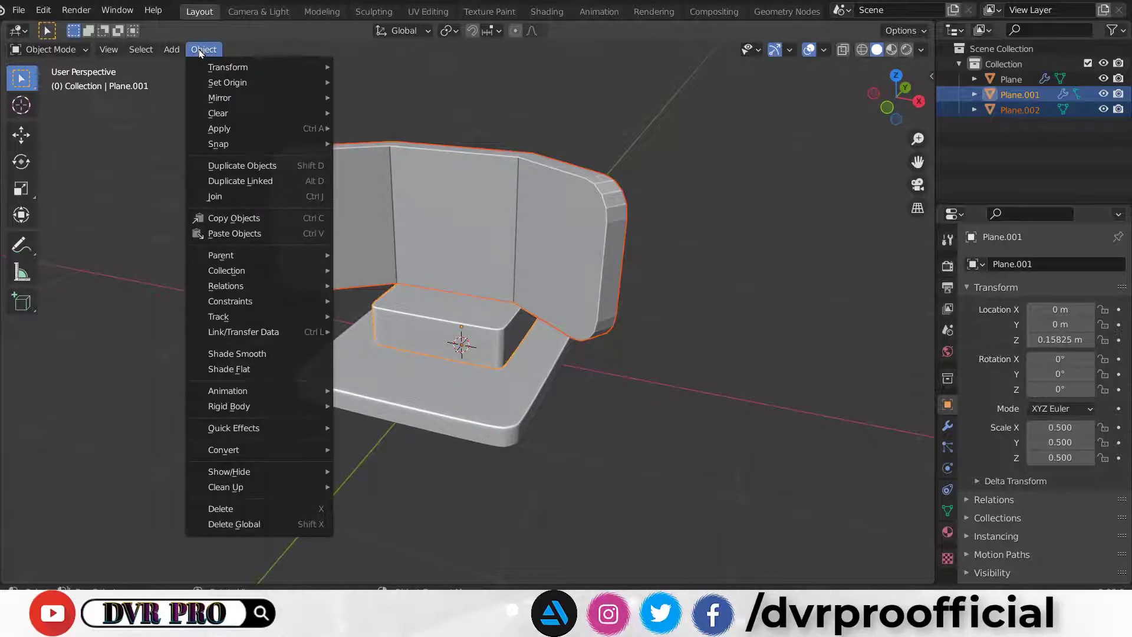
{"action": "mouse_move", "coordinate": [243, 332]}
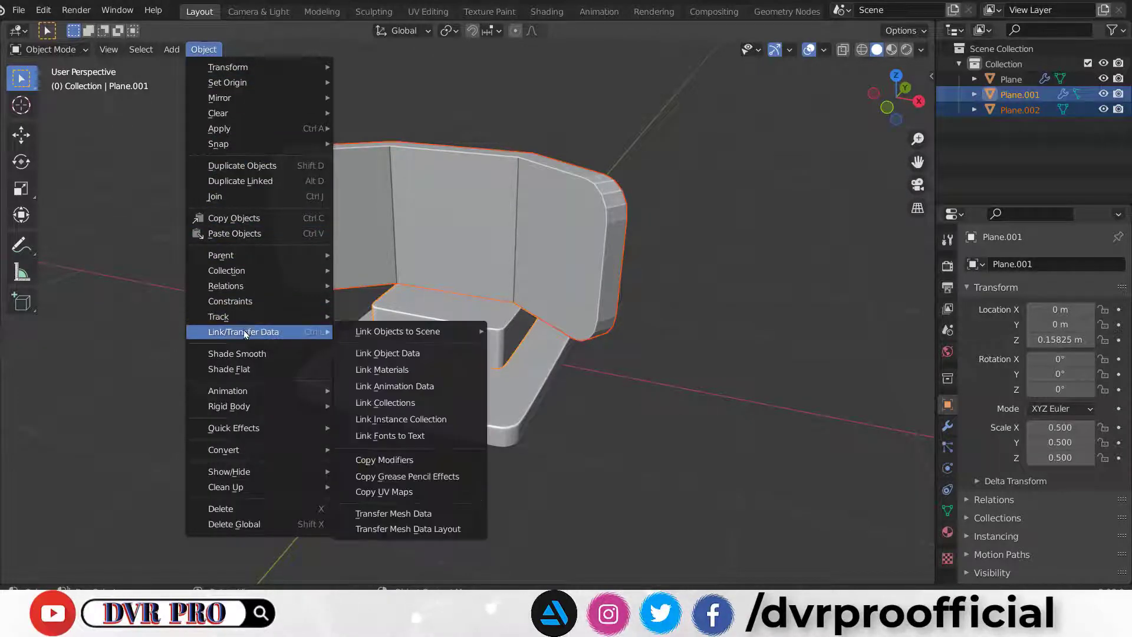
{"action": "left_click", "coordinate": [384, 460]}
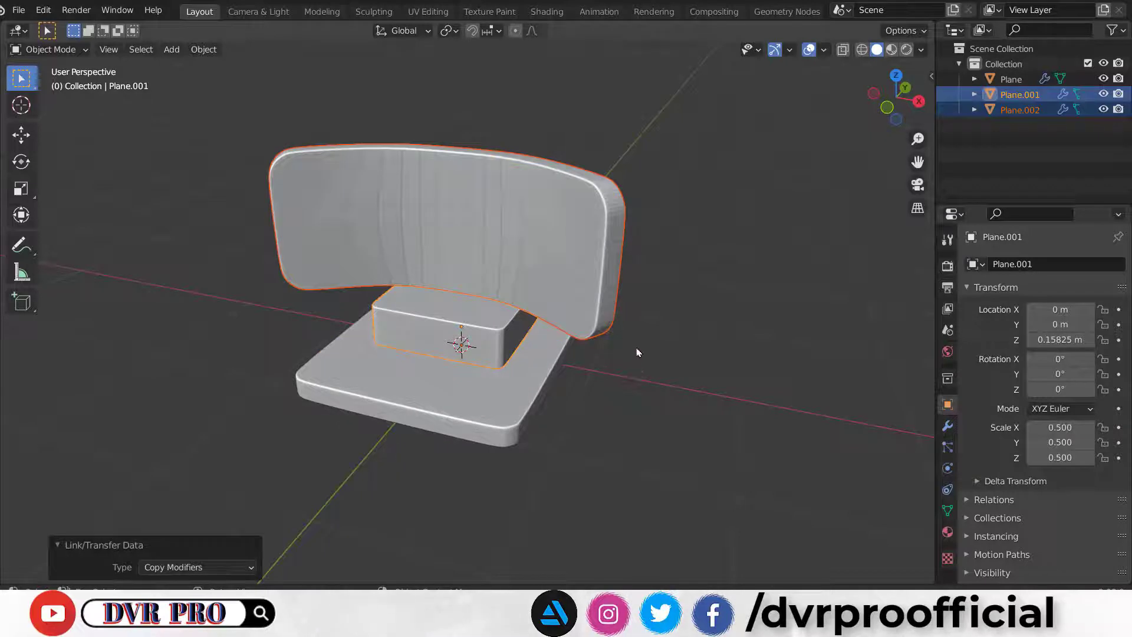
- Select only the backdrop panel (Plane.002) and shade it smooth
{"action": "scroll", "coordinate": [639, 351], "scroll_direction": "up", "scroll_amount": 2}
{"action": "left_click", "coordinate": [558, 200]}
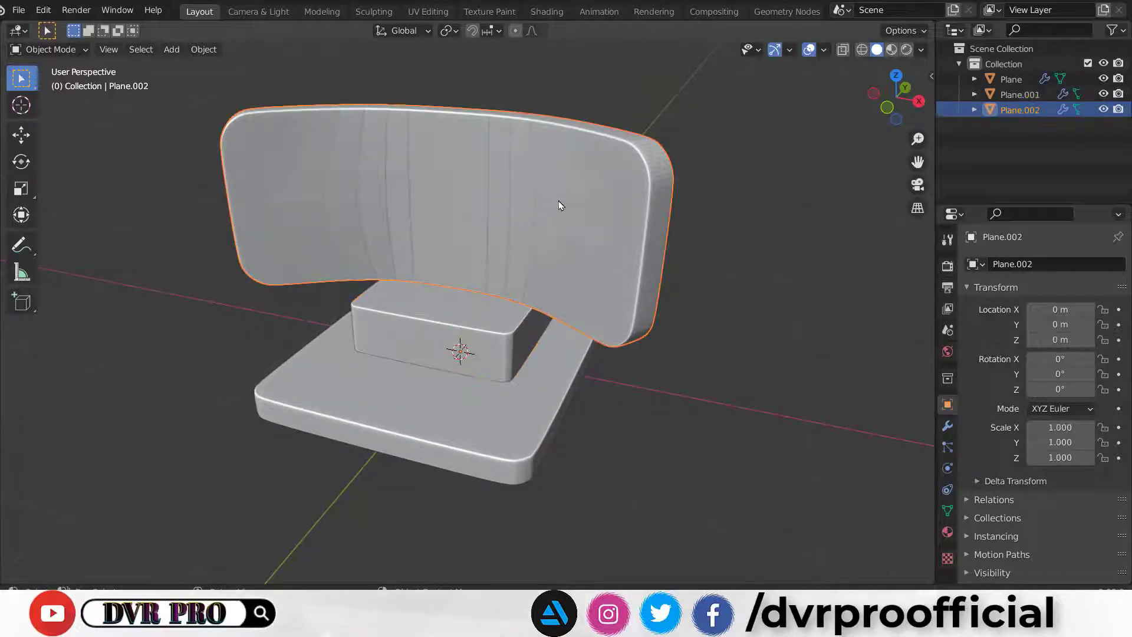
{"action": "right_click", "coordinate": [557, 201]}
{"action": "left_click", "coordinate": [559, 200]}
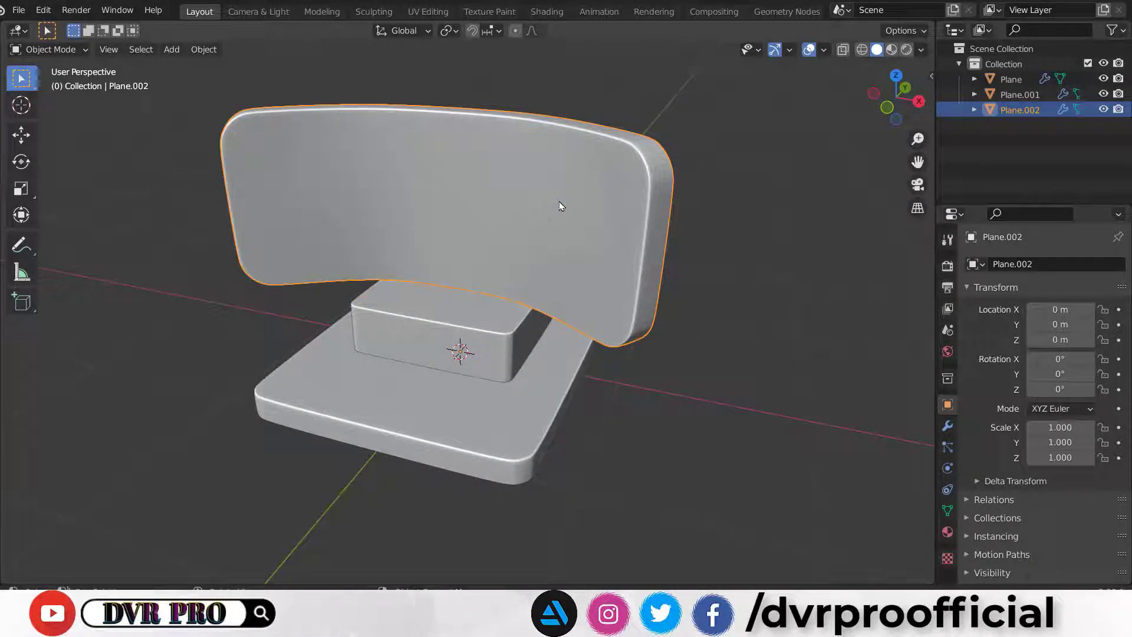
{"action": "scroll", "coordinate": [575, 211], "scroll_direction": "down", "scroll_amount": 1}
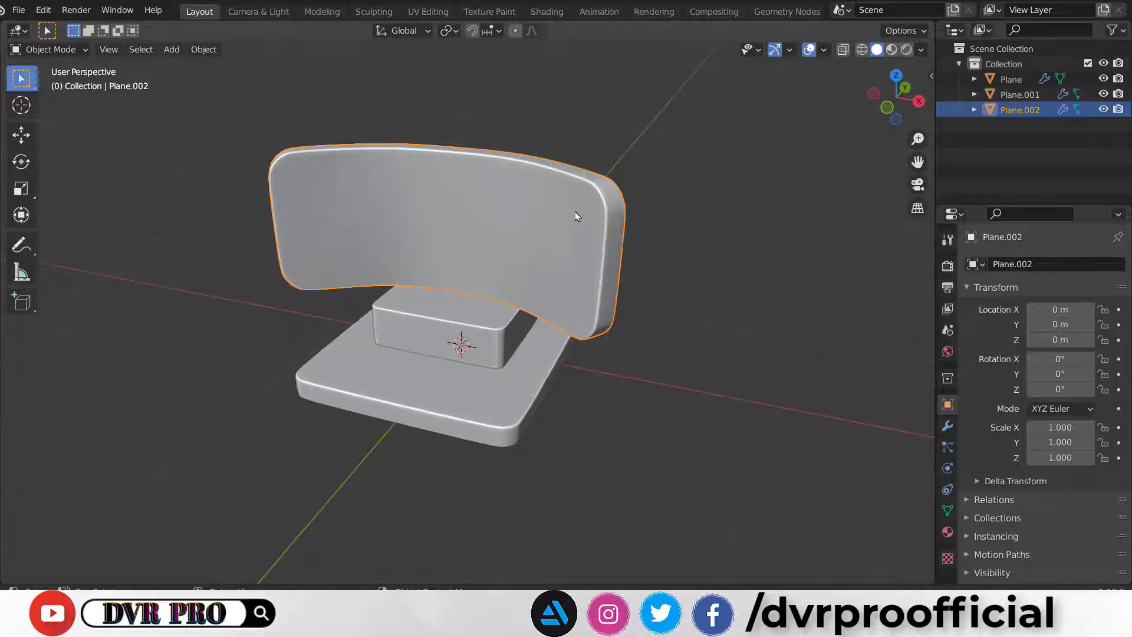
- Add two loop cuts to the backdrop panel, each slid to factor -0.9, then return to Object Mode
{"action": "key", "text": "Tab"}
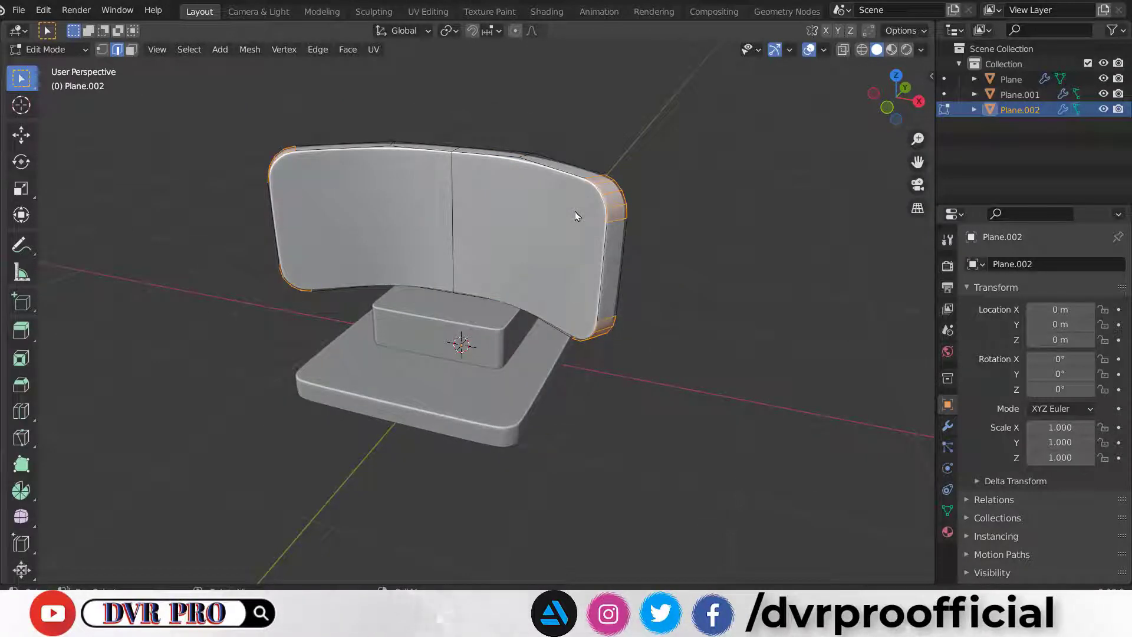
{"action": "left_click", "coordinate": [22, 411]}
{"action": "mouse_move", "coordinate": [486, 175]}
{"action": "left_mouse_down"}
{"action": "mouse_move", "coordinate": [491, 164]}
{"action": "mouse_move", "coordinate": [512, 174]}
{"action": "left_mouse_up"}
{"action": "double_click", "coordinate": [233, 506]}
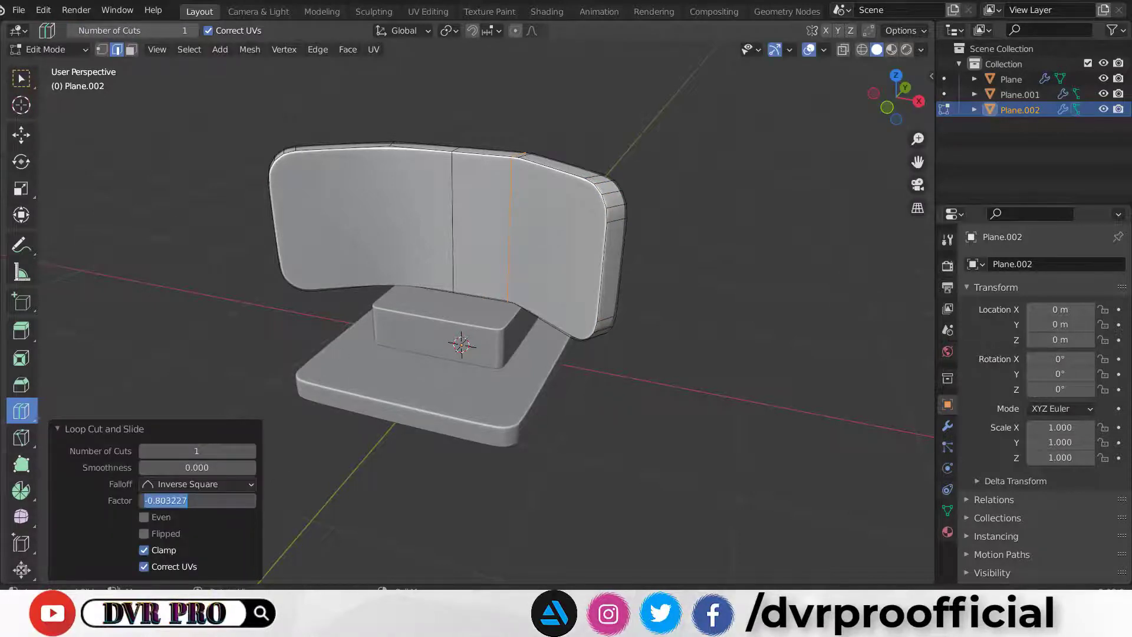
{"action": "left_click_drag", "start_coordinate": [397, 160], "coordinate": [382, 160]}
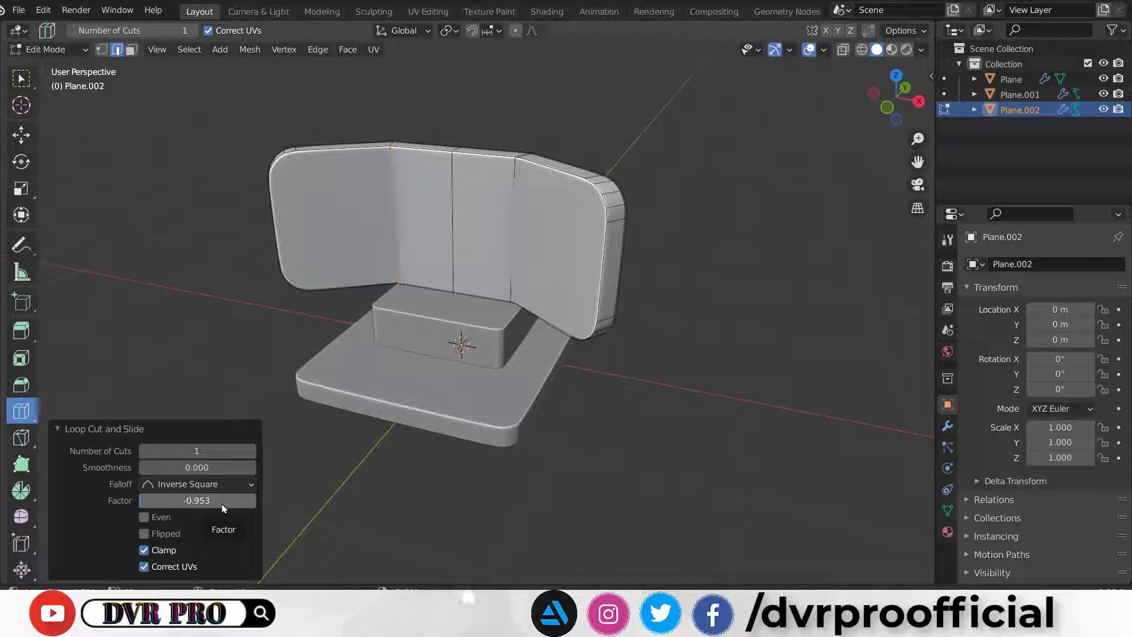
{"action": "double_click", "coordinate": [230, 502]}
{"action": "type", "text": "-0.900"}
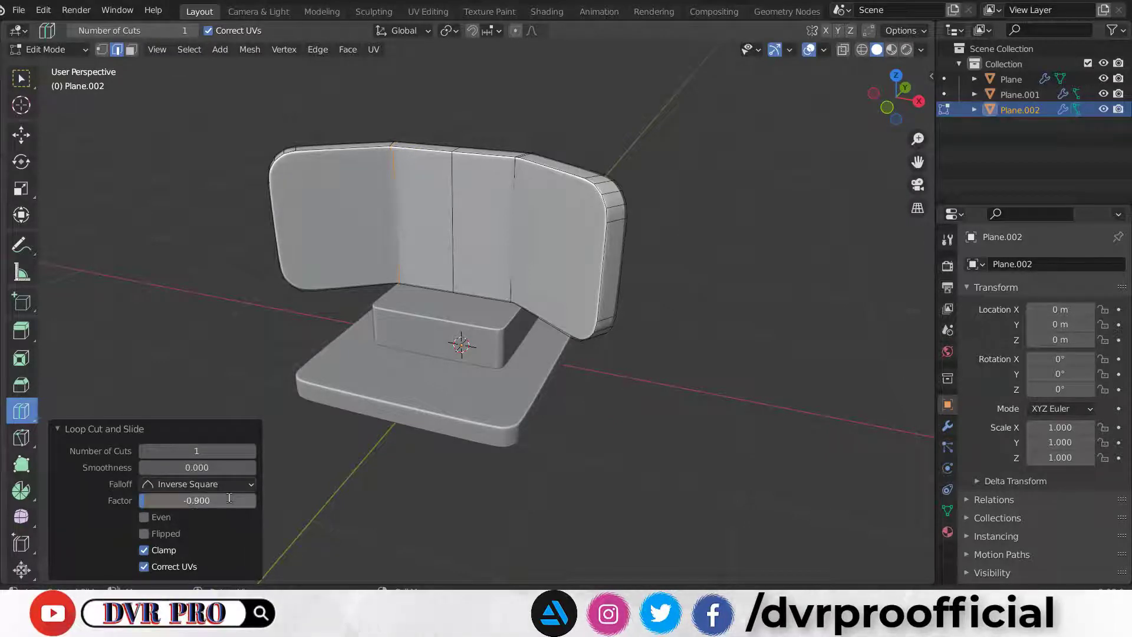
{"action": "key", "text": "Tab"}
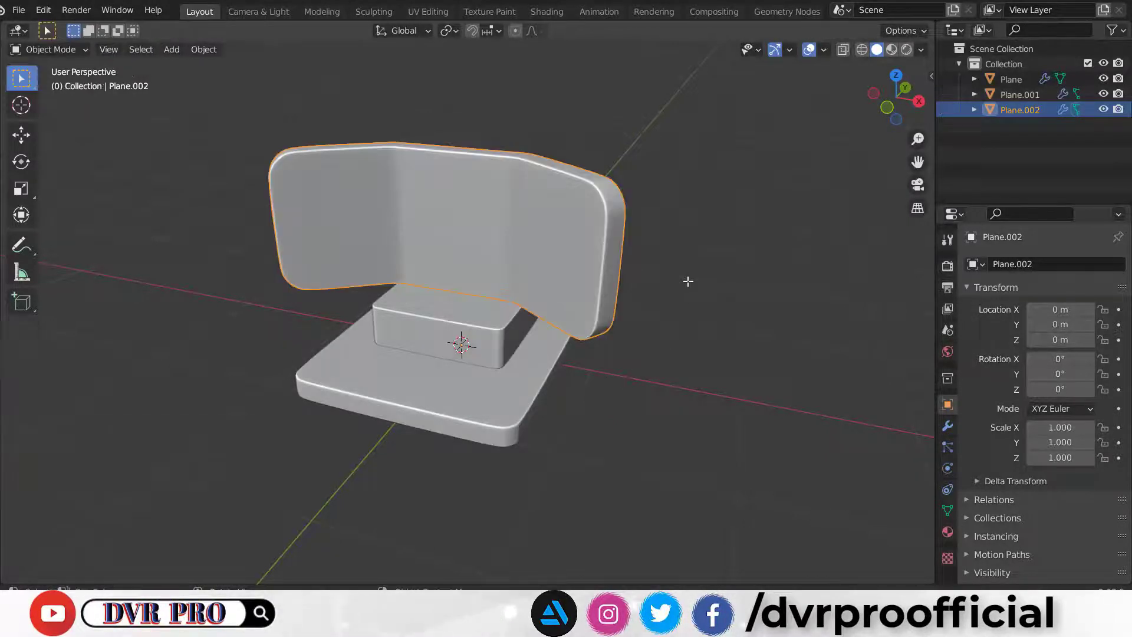
- Add a cylinder and scale it to 0.15 on X, Y and Z
{"action": "mouse_move", "coordinate": [689, 281]}
{"action": "middle_mouse_down"}
{"action": "mouse_move", "coordinate": [634, 316]}
{"action": "mouse_move", "coordinate": [819, 132]}
{"action": "middle_mouse_up"}
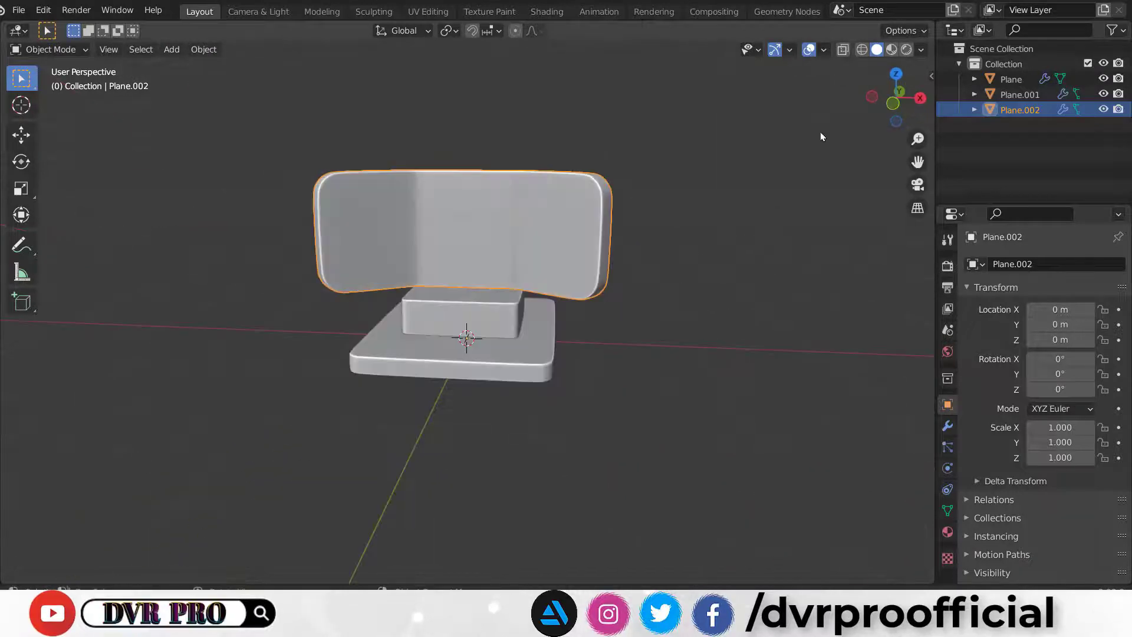
{"action": "left_click", "coordinate": [895, 105]}
{"action": "left_click_drag", "start_coordinate": [894, 105], "coordinate": [867, 118]}
{"action": "left_click", "coordinate": [172, 49]}
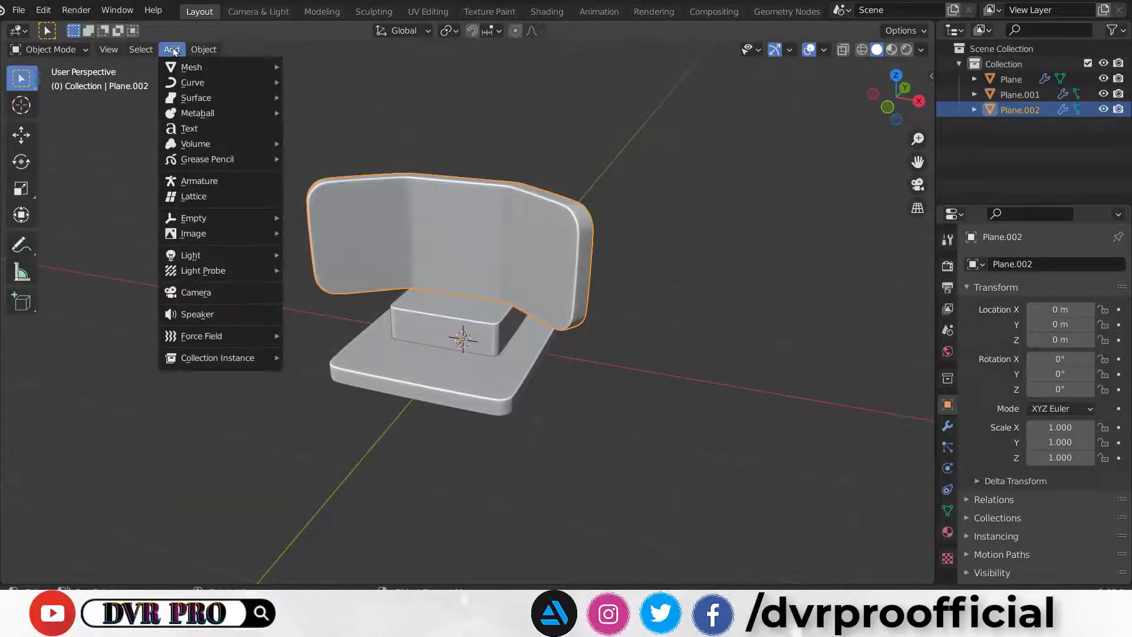
{"action": "mouse_move", "coordinate": [191, 68]}
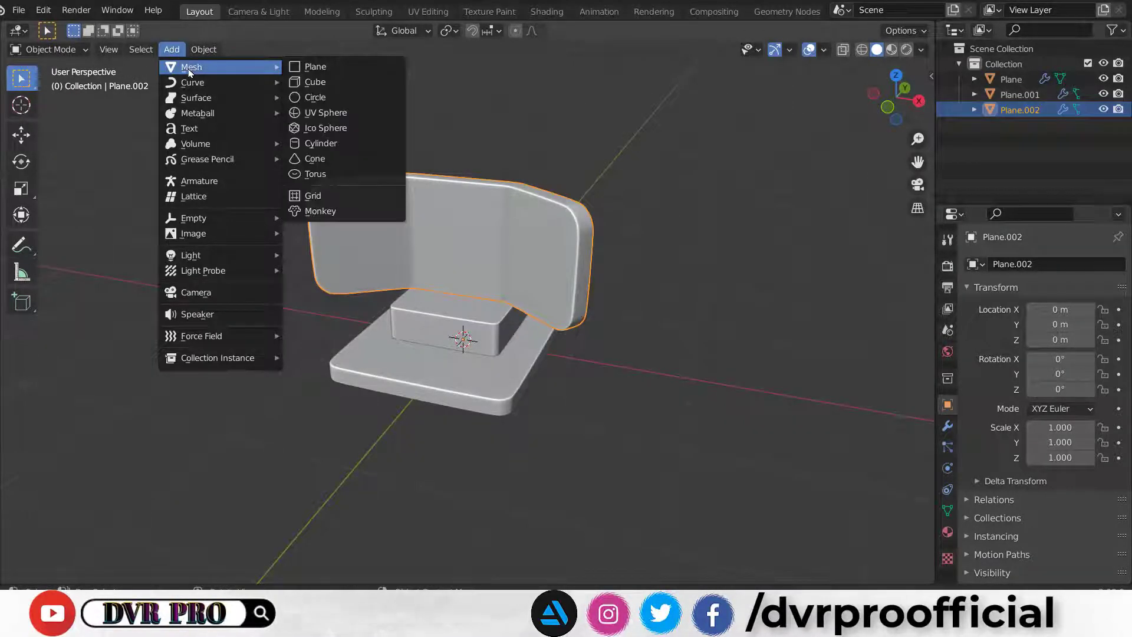
{"action": "left_click", "coordinate": [322, 143]}
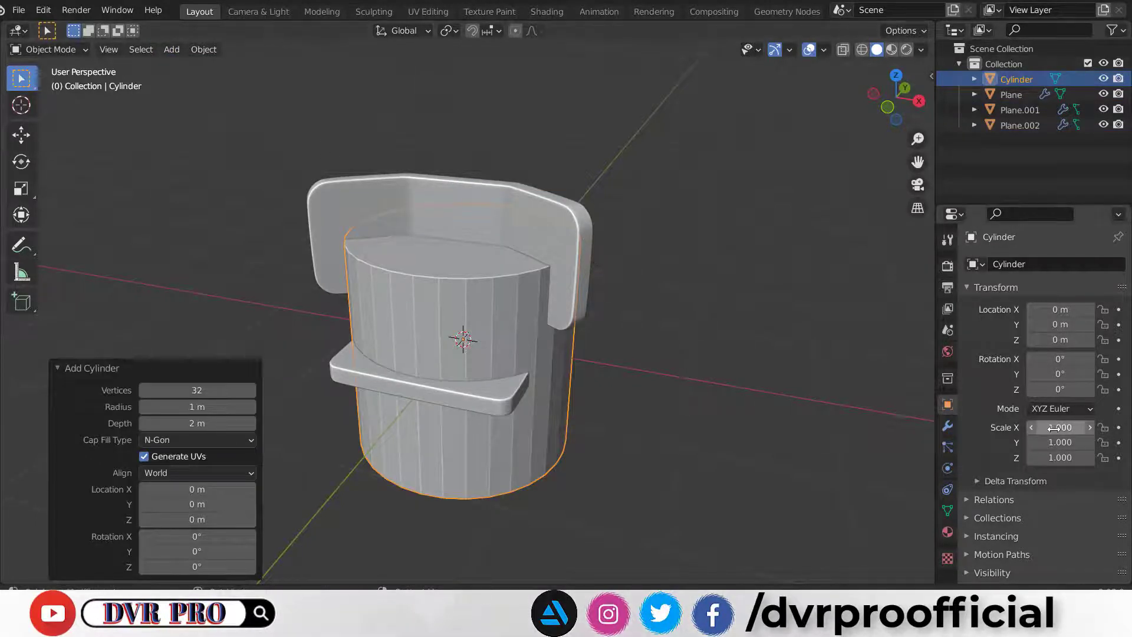
{"action": "left_click_drag", "start_coordinate": [1055, 427], "coordinate": [1067, 458]}
{"action": "type", "text": "0.150"}
{"action": "key", "text": "Return"}
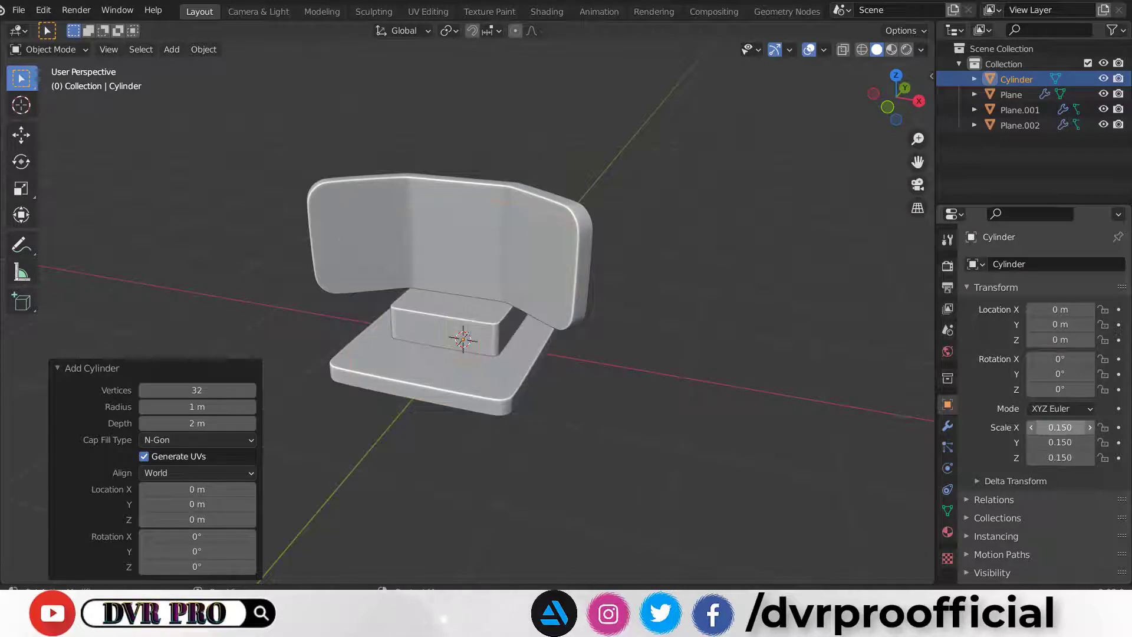
- Raise the cylinder along Z to about 0.6 m, beneath the backdrop panel
{"action": "left_click", "coordinate": [887, 107]}
{"action": "key", "text": "shift+space"}
{"action": "key", "text": "g"}
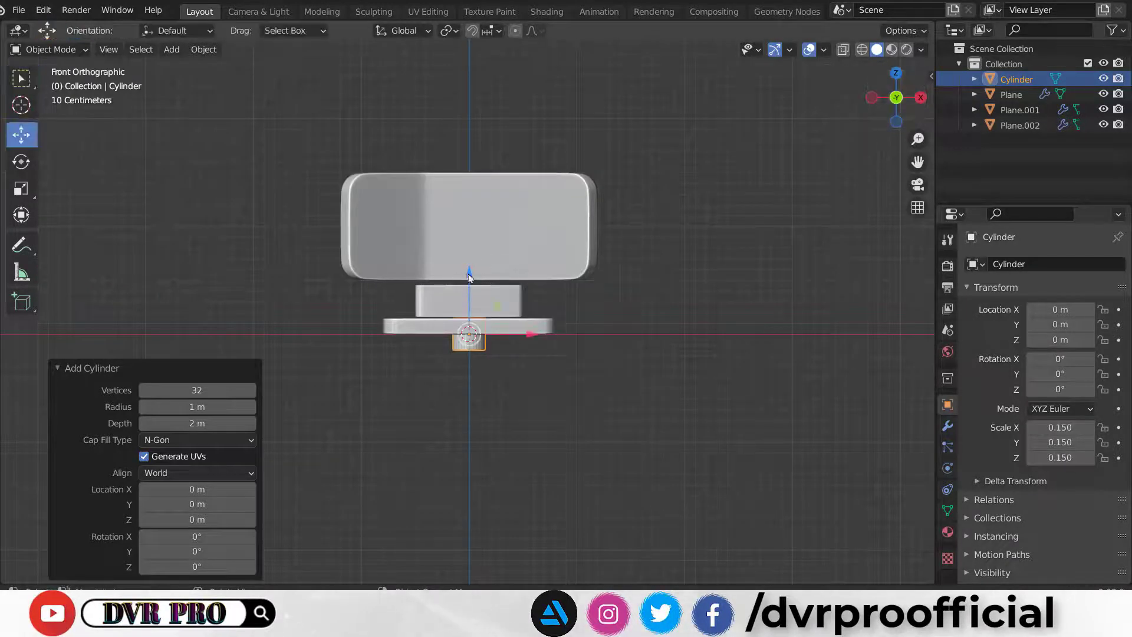
{"action": "left_click_drag", "start_coordinate": [468, 271], "coordinate": [471, 207]}
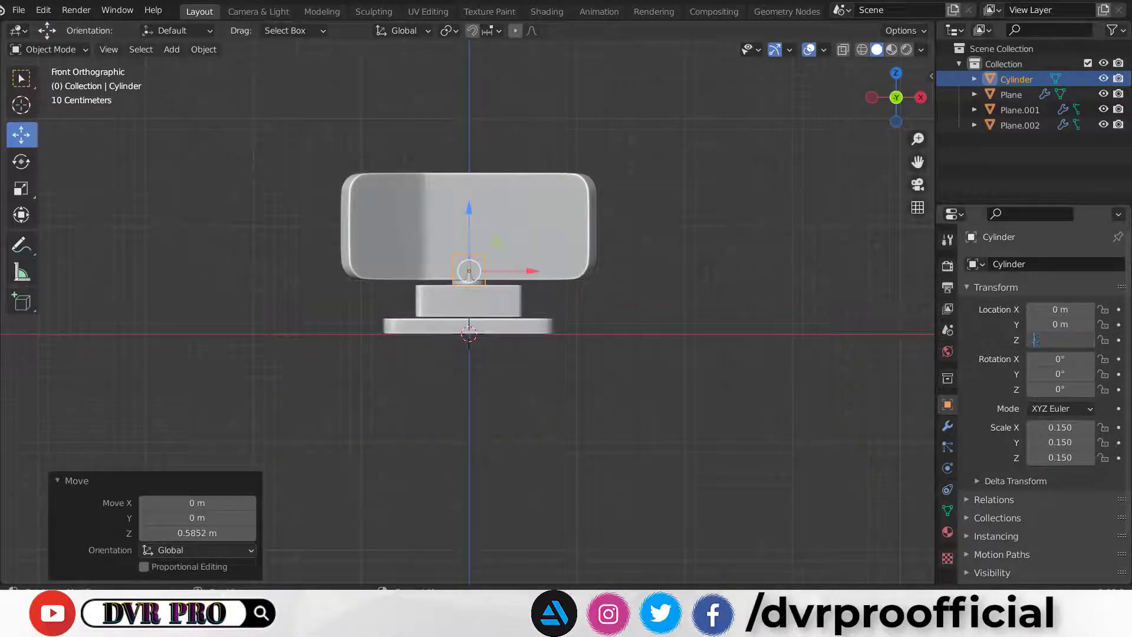
- Isolate the cylinder in local view and apply its scale
{"action": "key", "text": "w"}
{"action": "key", "text": "KP_Divide"}
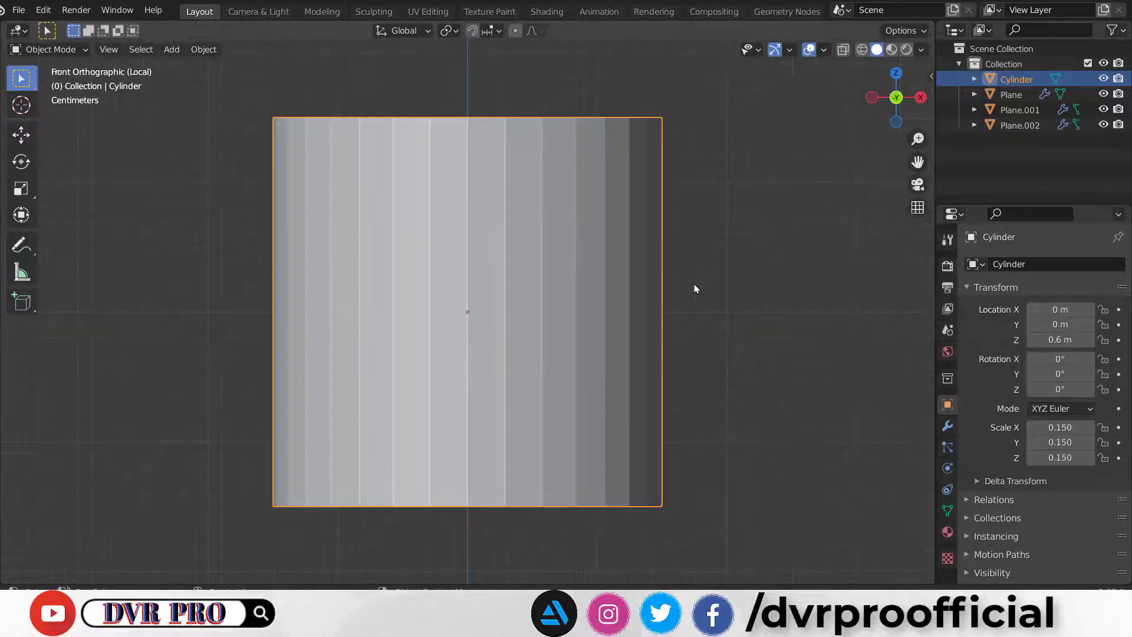
{"action": "middle_click_drag", "start_coordinate": [753, 299], "coordinate": [713, 366]}
{"action": "scroll", "coordinate": [713, 366], "scroll_direction": "down", "scroll_amount": 2}
{"action": "left_click", "coordinate": [203, 50]}
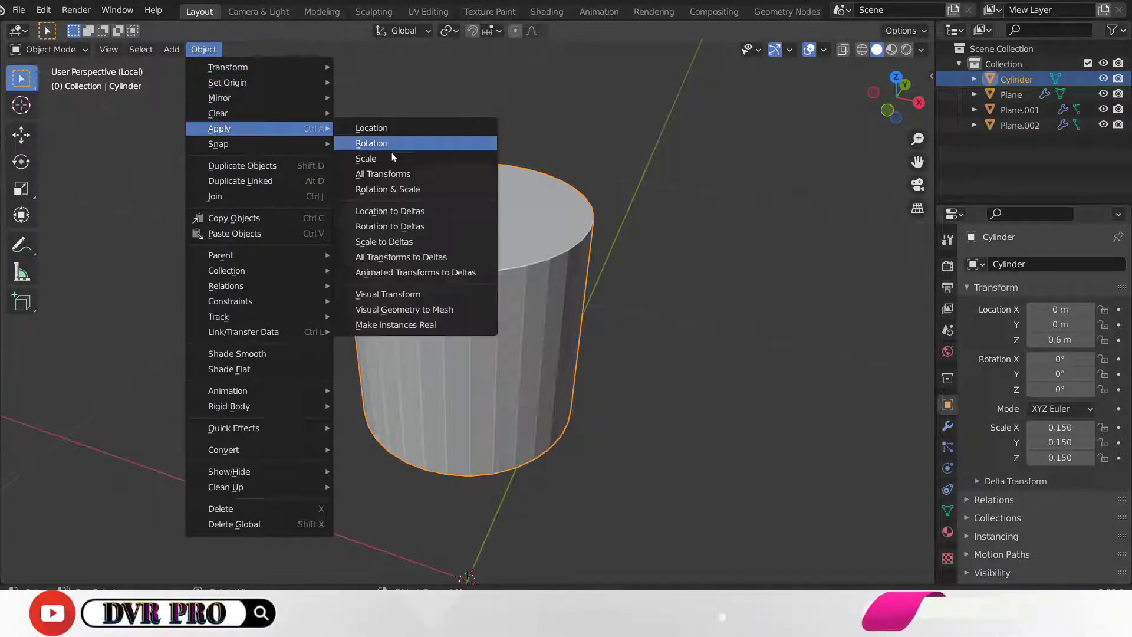
{"action": "left_click", "coordinate": [389, 164]}
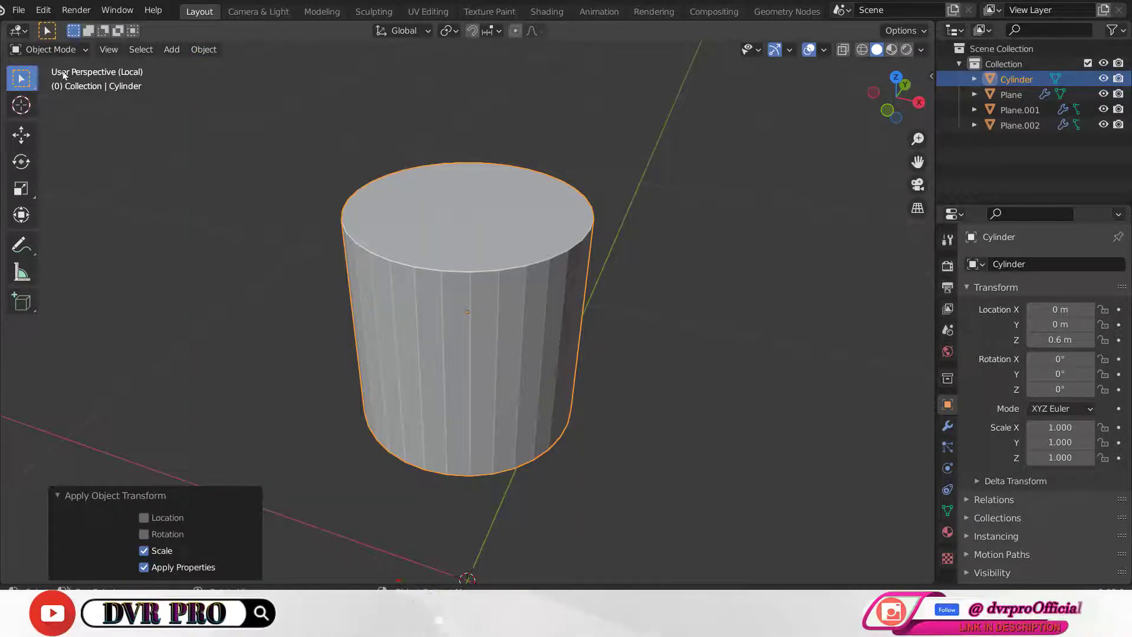
- In Edit Mode, bevel the cylinder's top rim edges with a 0.02 m width
{"action": "left_click", "coordinate": [50, 50]}
{"action": "left_click", "coordinate": [41, 83]}
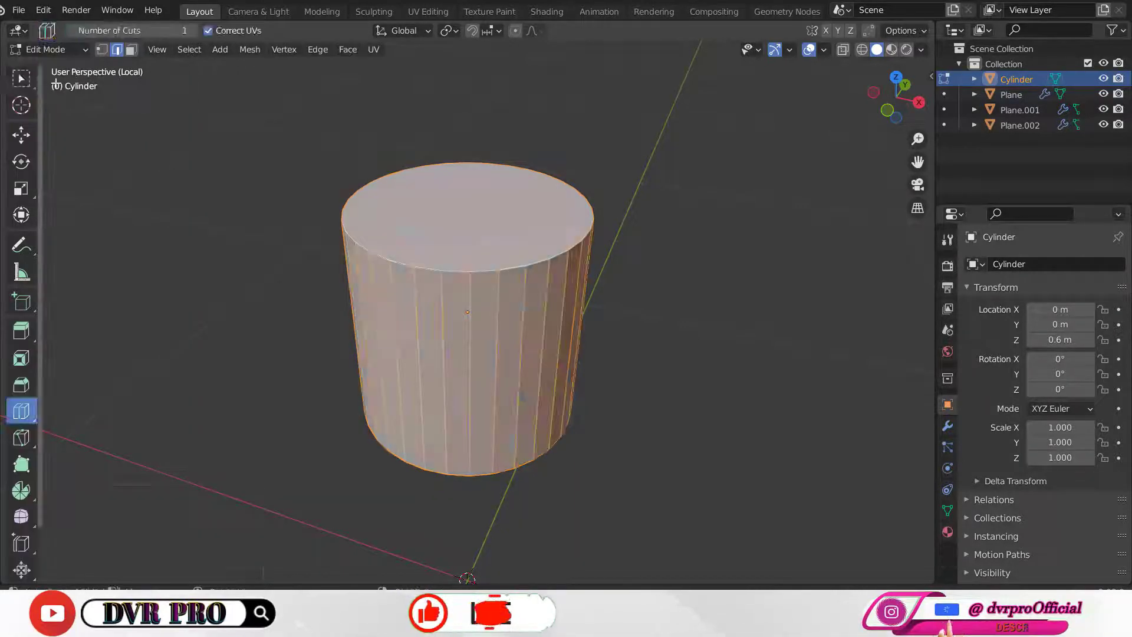
{"action": "left_click", "coordinate": [558, 262], "text": "alt"}
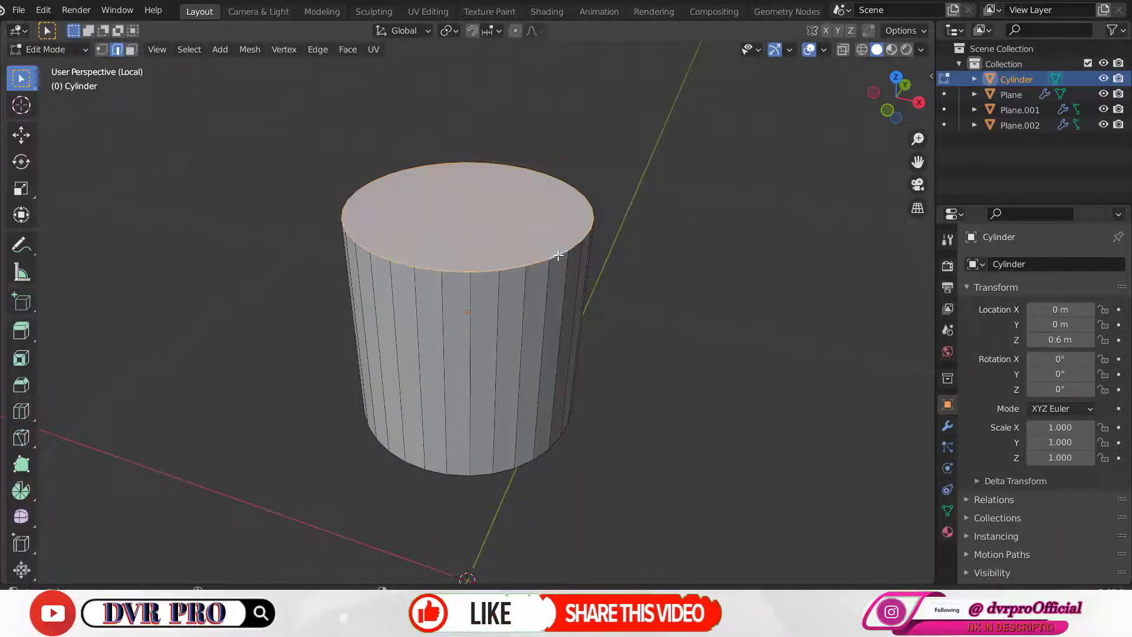
{"action": "left_click", "coordinate": [318, 50]}
{"action": "left_click", "coordinate": [305, 83]}
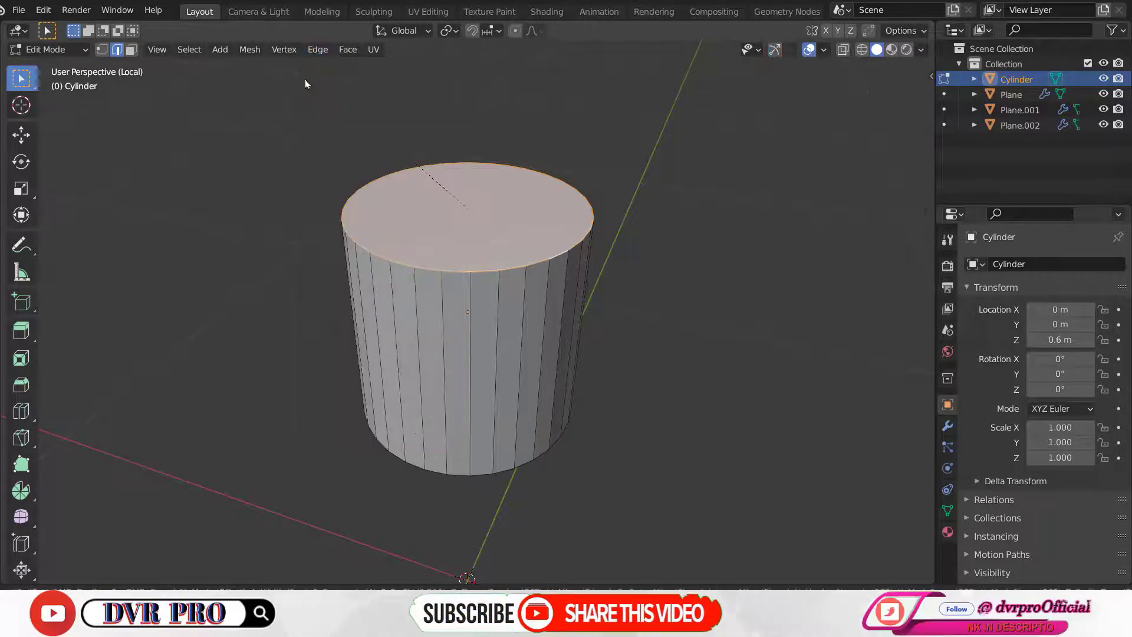
{"action": "left_click", "coordinate": [291, 83]}
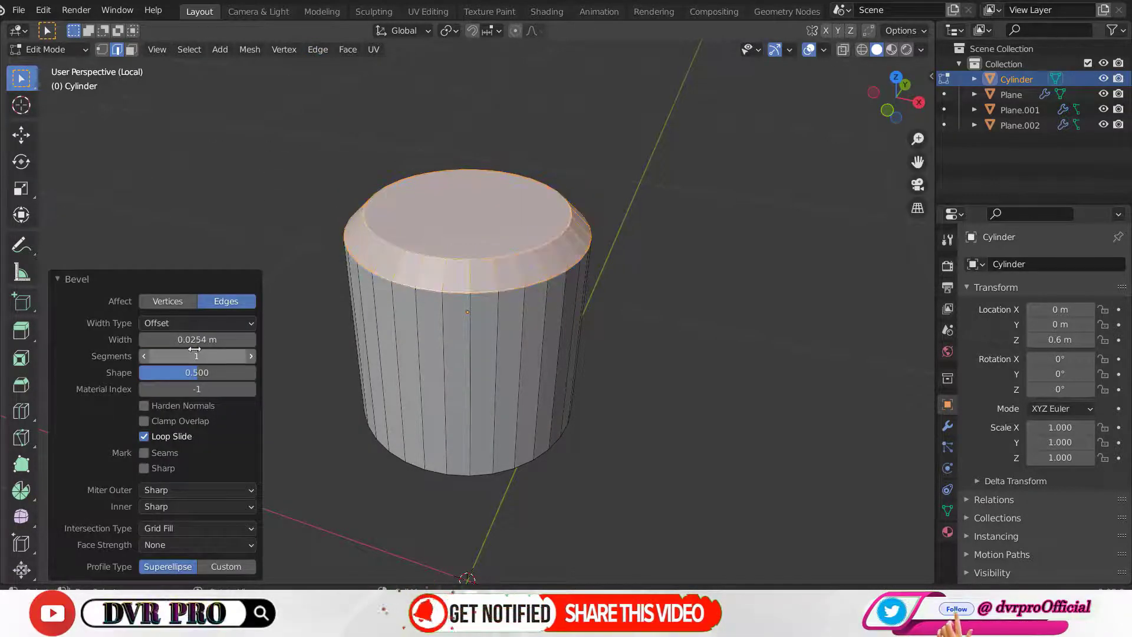
{"action": "type", "text": "0.02"}
{"action": "key", "text": "Return"}
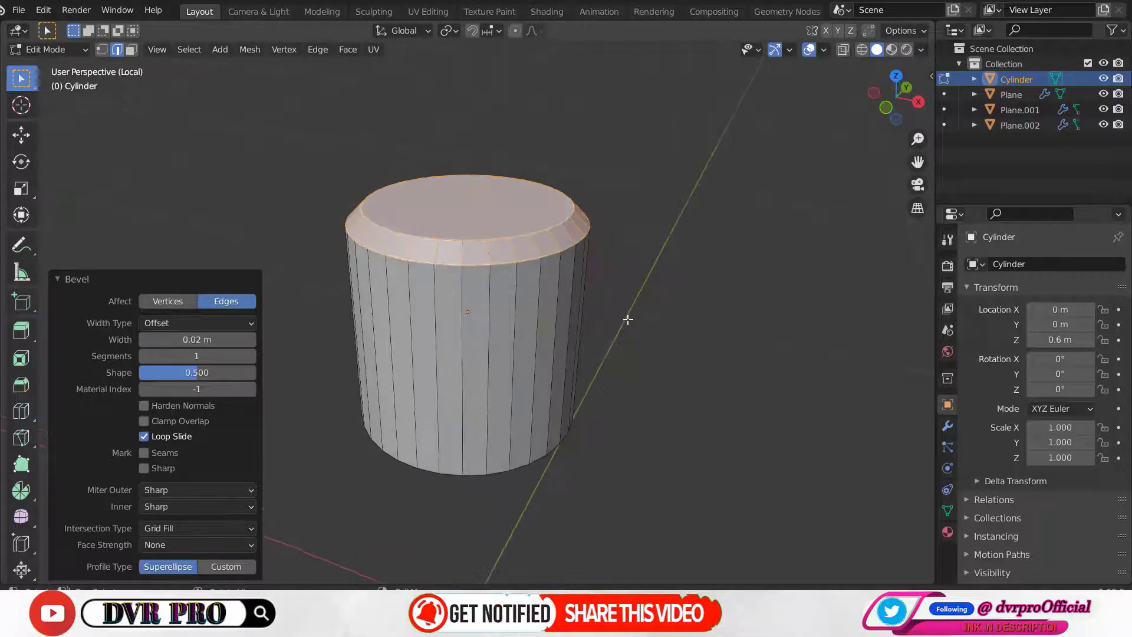
- Add an edge loop around the cylinder slid near its base at factor 0.970
{"action": "left_click", "coordinate": [313, 51]}
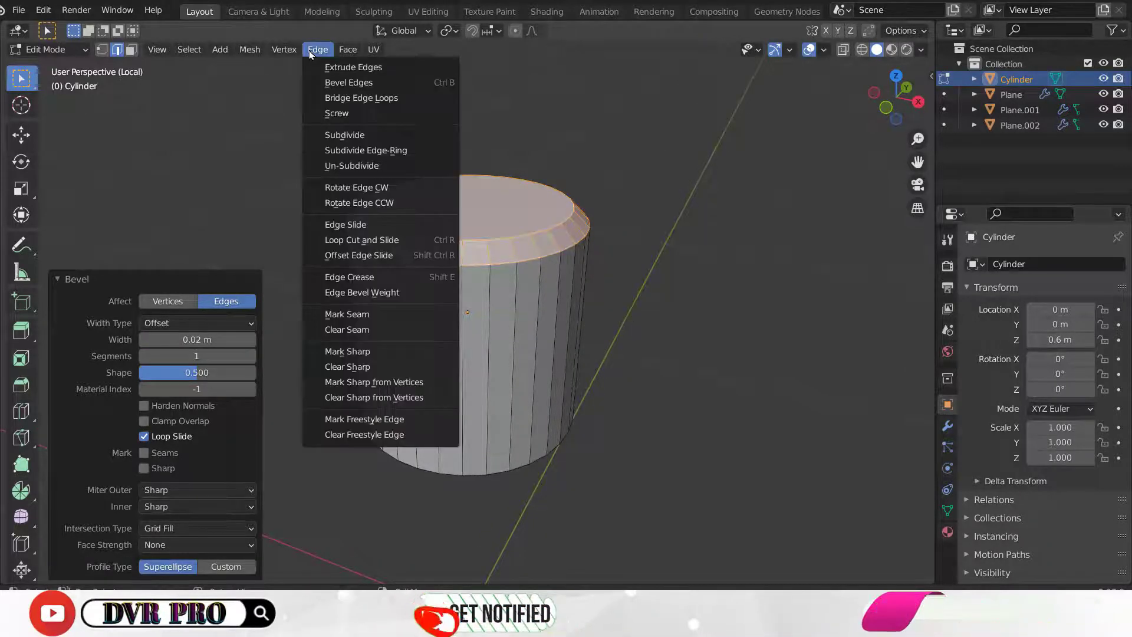
{"action": "left_click", "coordinate": [362, 240]}
{"action": "left_click", "coordinate": [519, 372]}
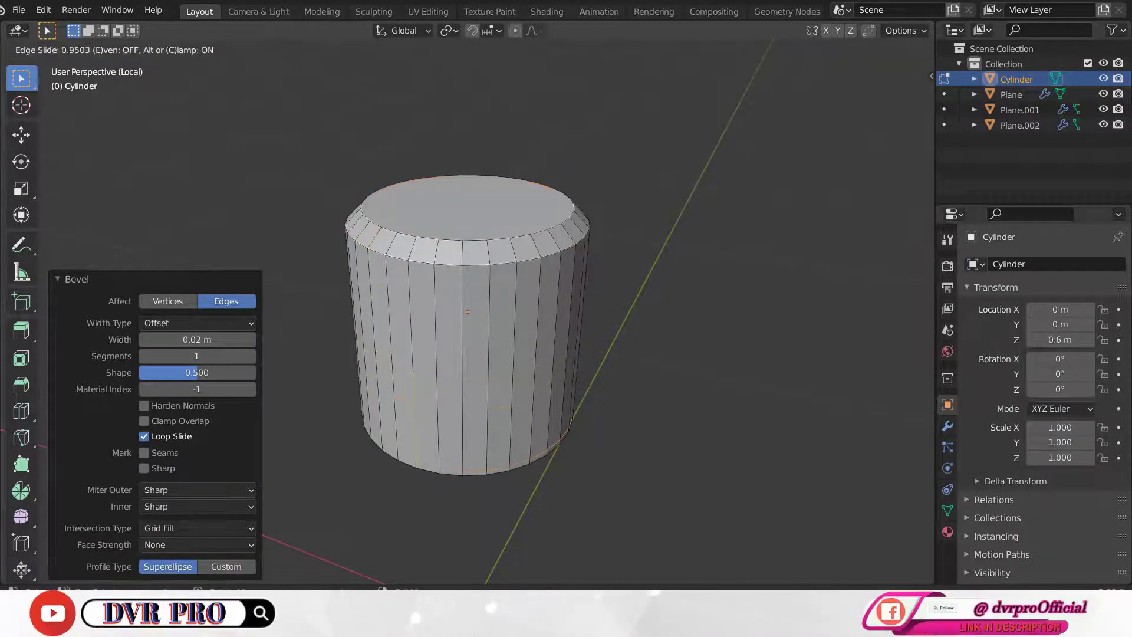
{"action": "left_click", "coordinate": [644, 404]}
{"action": "middle_click_drag", "start_coordinate": [645, 404], "coordinate": [662, 334]}
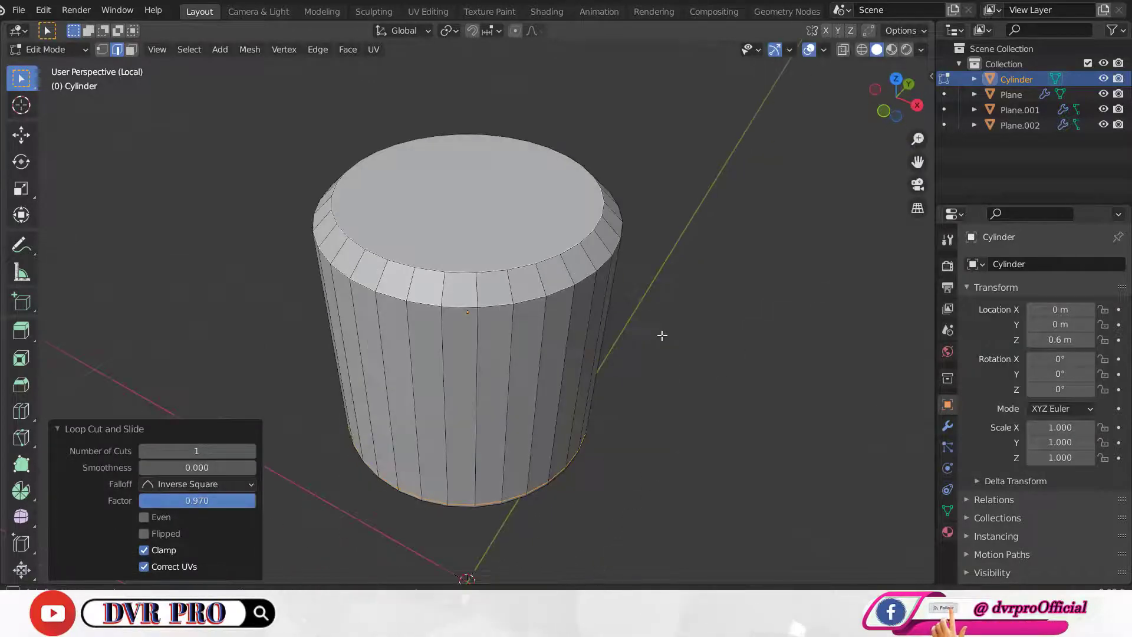
{"action": "key", "text": "Tab"}
{"action": "left_click", "coordinate": [948, 427]}
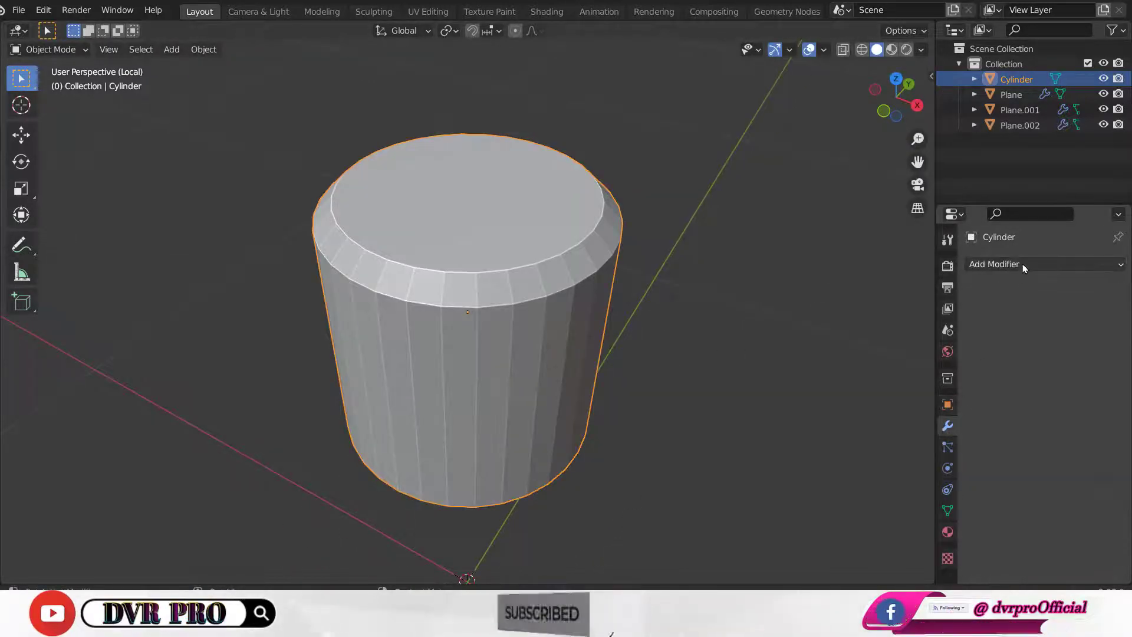
- Give the cylinder a Bevel modifier (width 0.02 m, 2 segments) and level-2 Subdivision Surface
{"action": "left_click", "coordinate": [1015, 264]}
{"action": "left_click", "coordinate": [810, 322]}
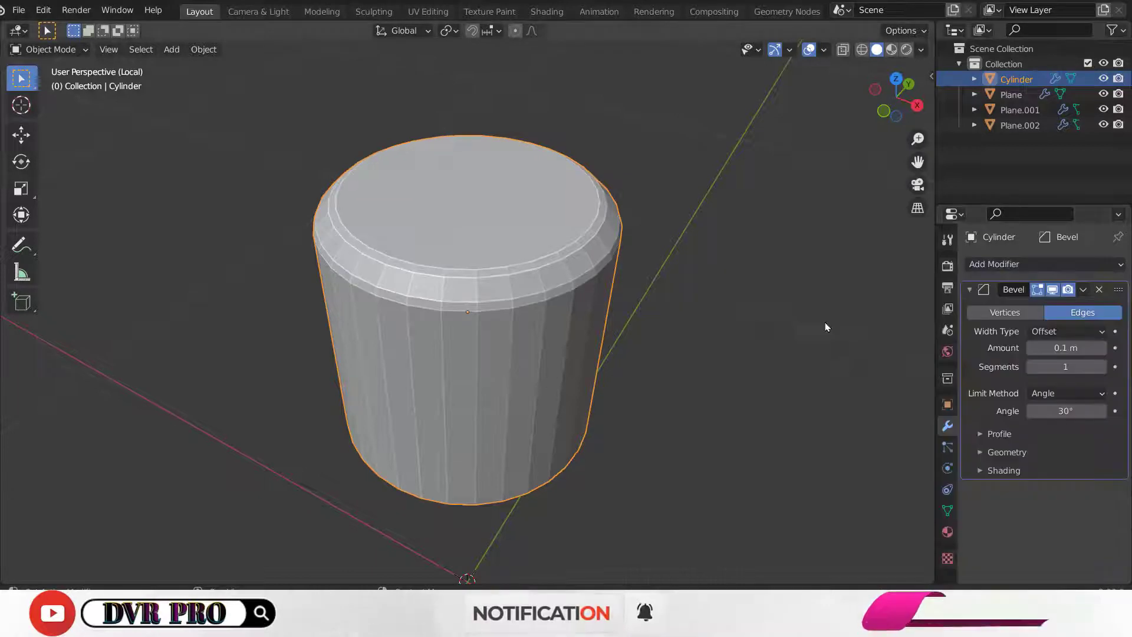
{"action": "left_click", "coordinate": [1065, 332]}
{"action": "type", "text": "3"}
{"action": "key", "text": "Return"}
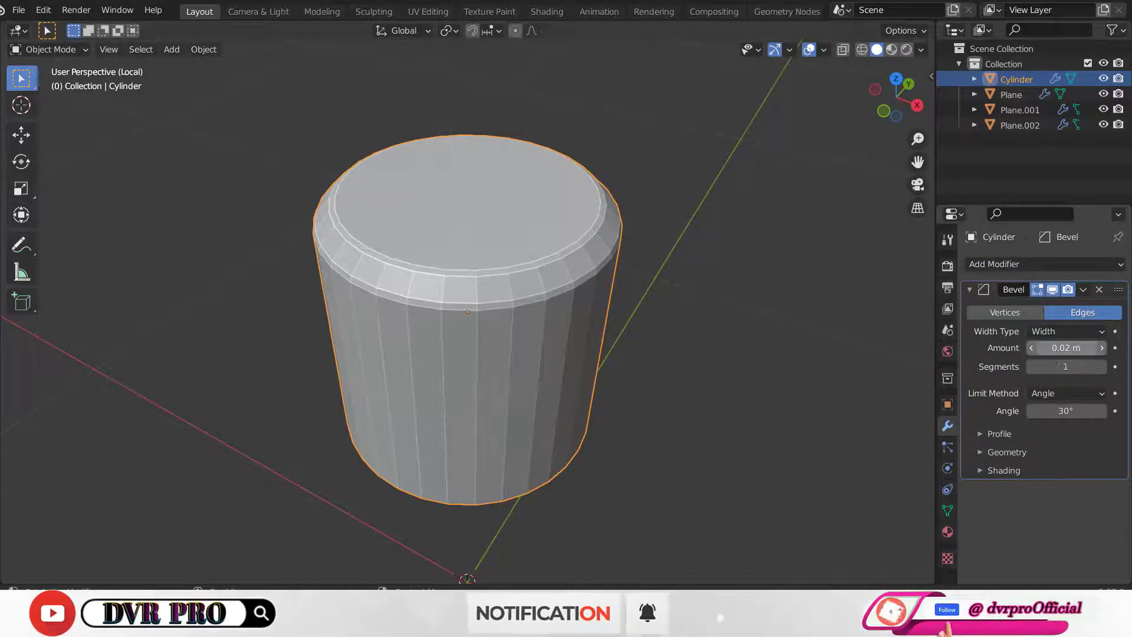
{"action": "left_click", "coordinate": [1062, 263]}
{"action": "left_click", "coordinate": [837, 537]}
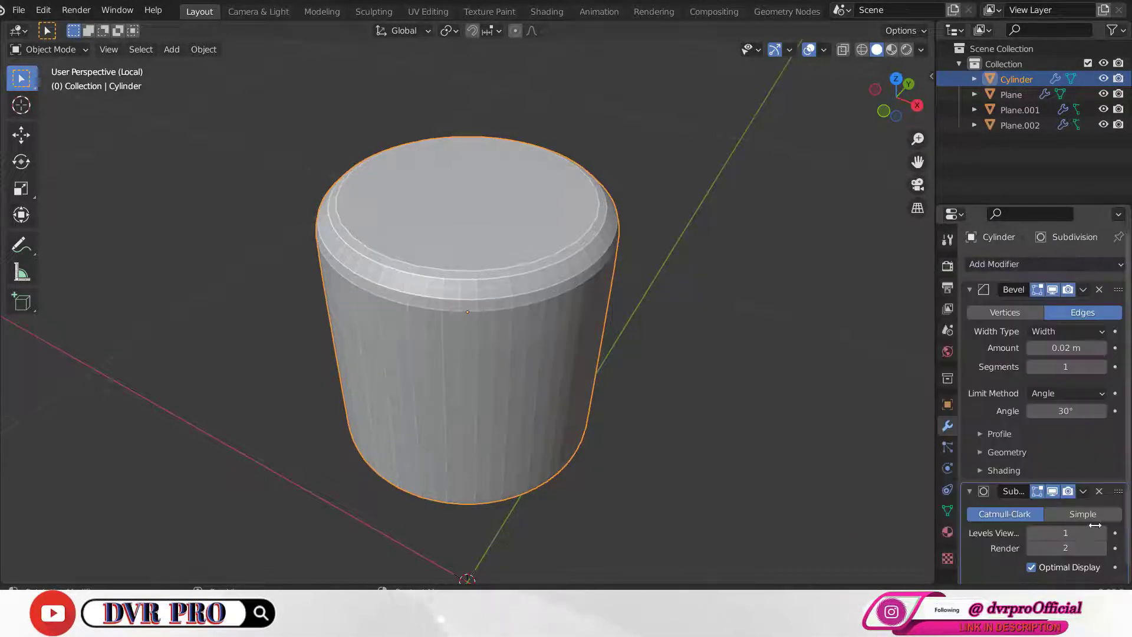
{"action": "key", "text": "ctrl+2"}
- Shade the cylinder smooth, exit local view, and show the scene from the front
{"action": "right_click", "coordinate": [529, 349]}
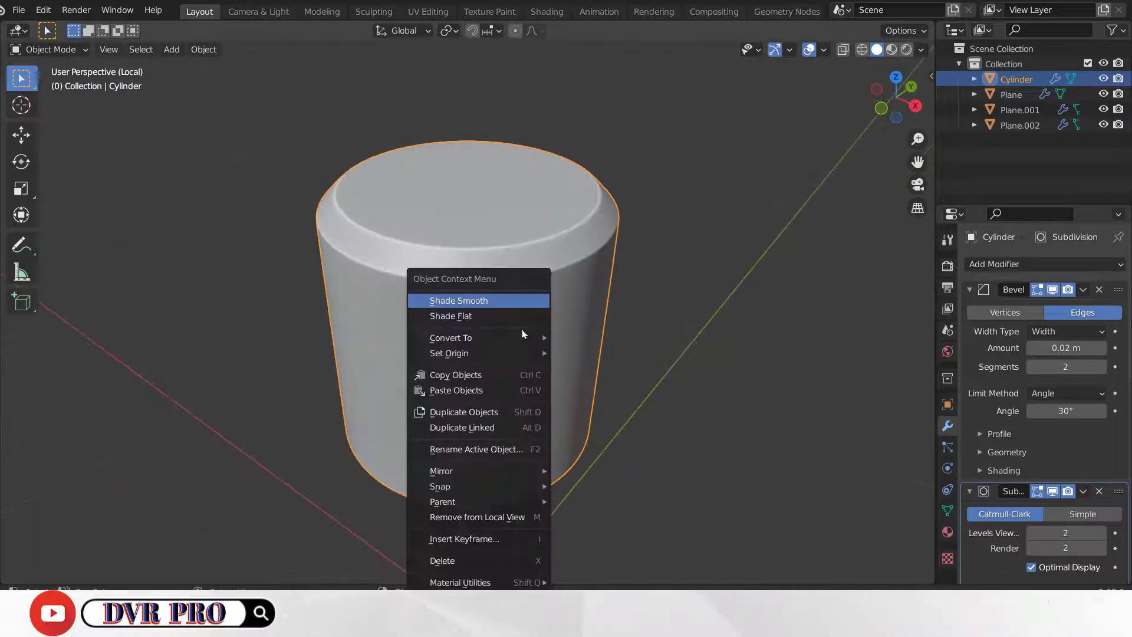
{"action": "left_click", "coordinate": [498, 297]}
{"action": "middle_click_drag", "start_coordinate": [600, 339], "coordinate": [585, 321]}
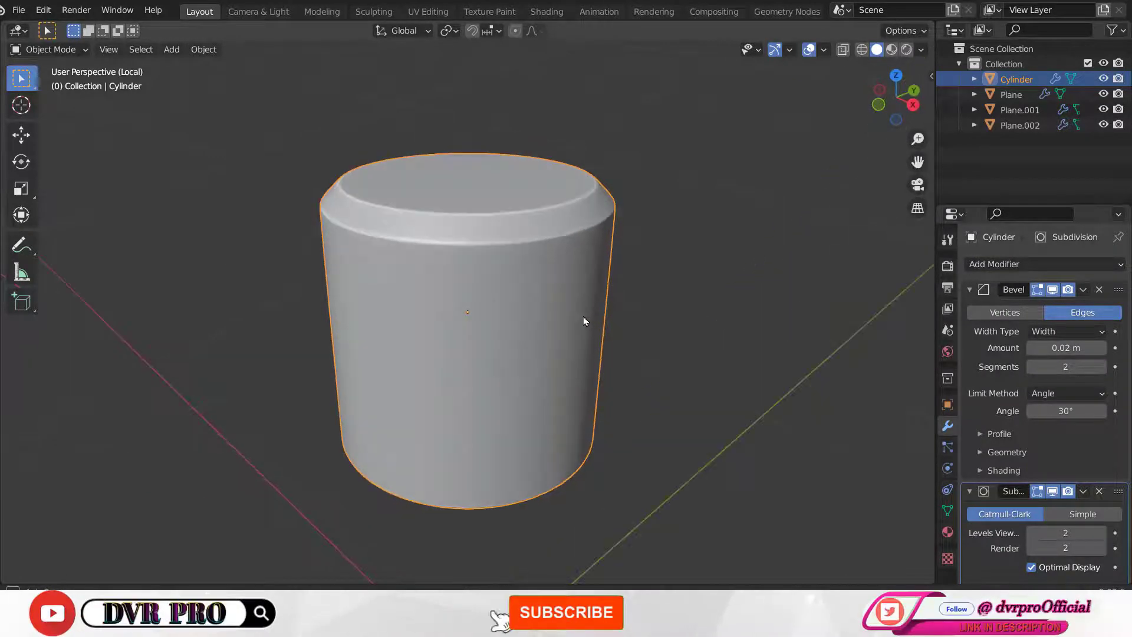
{"action": "key", "text": "KP_Divide"}
{"action": "key", "text": "KP_1"}
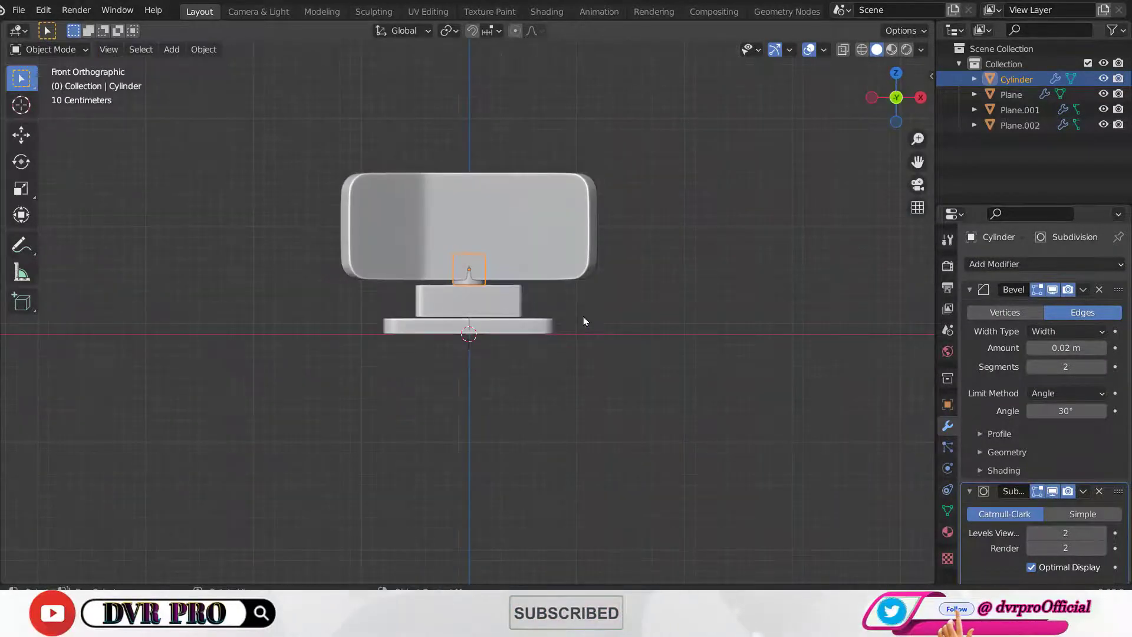
- Raise the backdrop panel about 0.25 m along Z
{"action": "scroll", "coordinate": [581, 312], "scroll_direction": "up", "scroll_amount": 2}
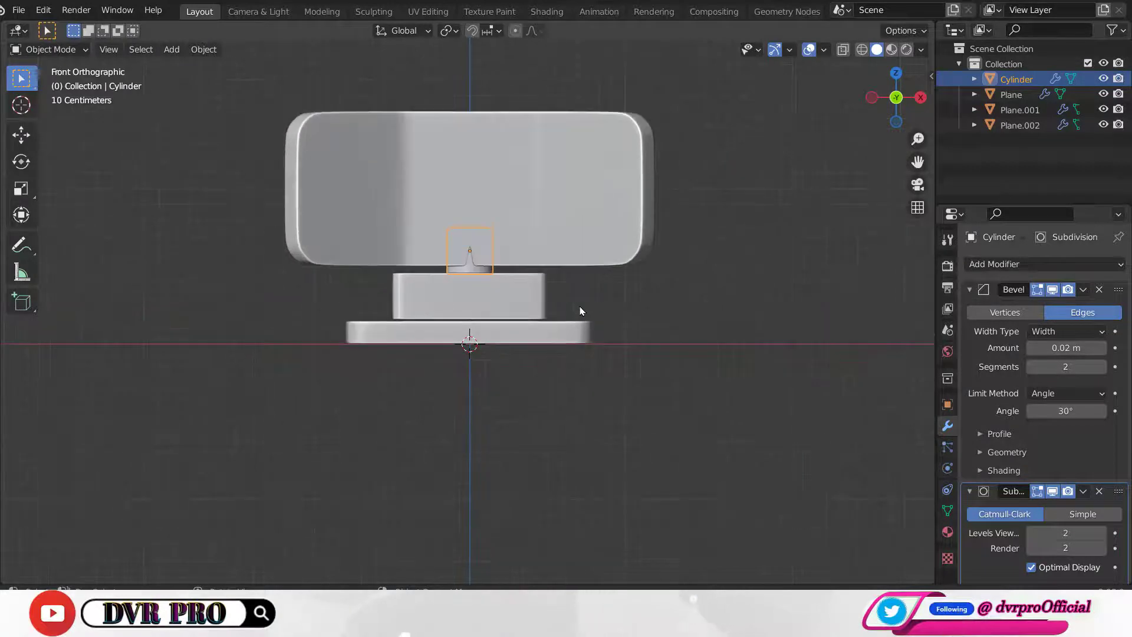
{"action": "left_click", "coordinate": [496, 185]}
{"action": "key", "text": "shift+space"}
{"action": "key", "text": "g"}
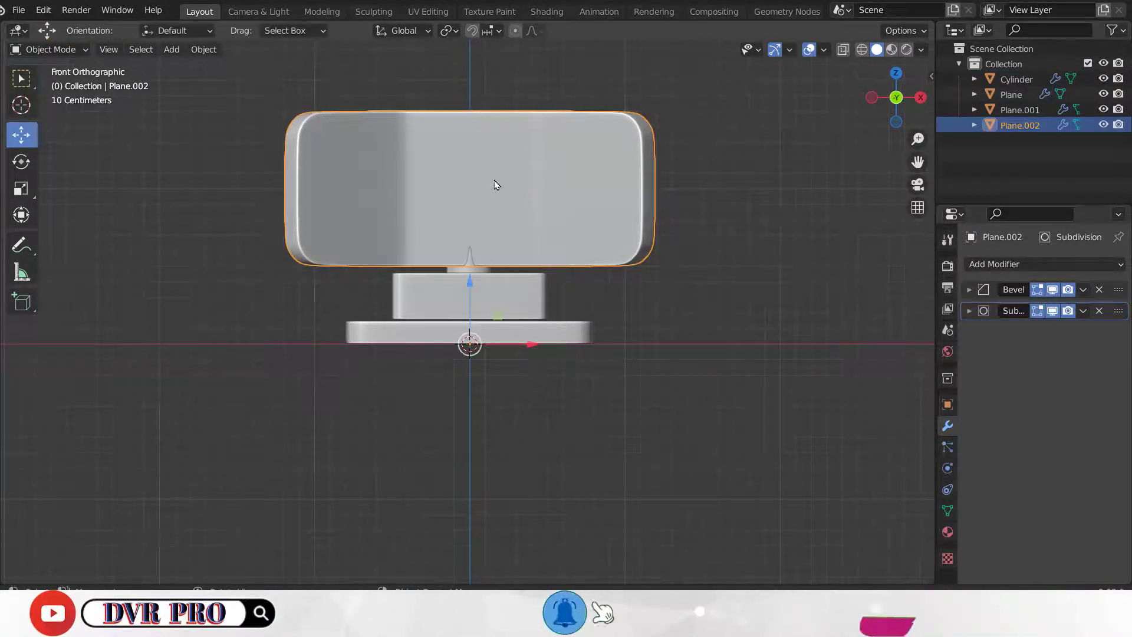
{"action": "key", "text": "g"}
{"action": "key", "text": "z"}
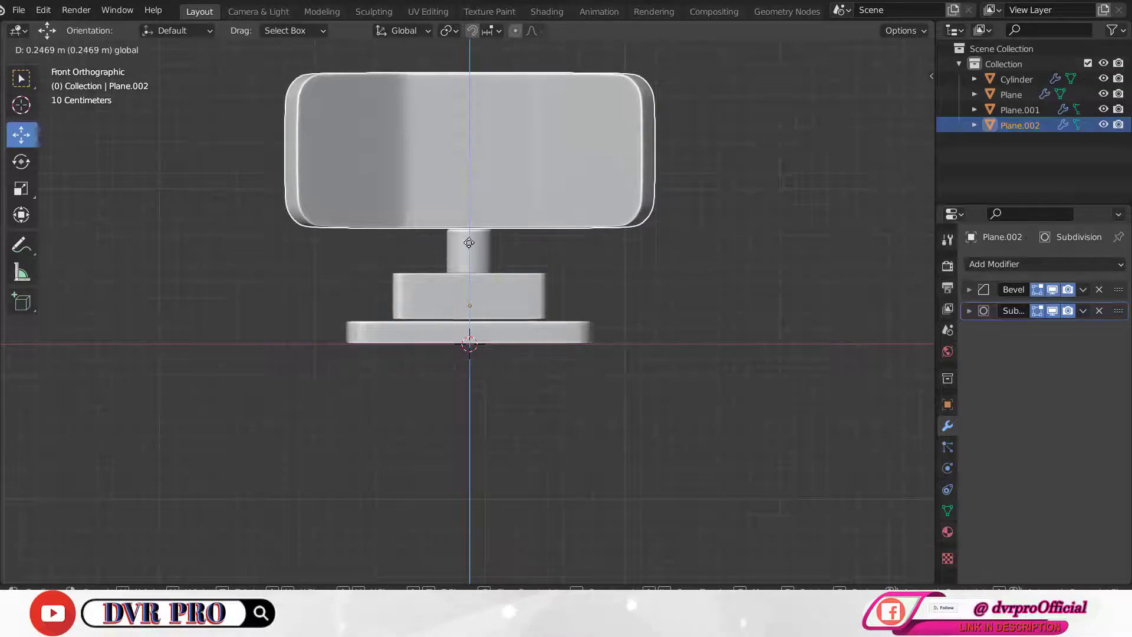
{"action": "left_click", "coordinate": [469, 243]}
- From top view, shift the backdrop panel 0.065 m along Y
{"action": "left_click", "coordinate": [895, 77]}
{"action": "key", "text": "g"}
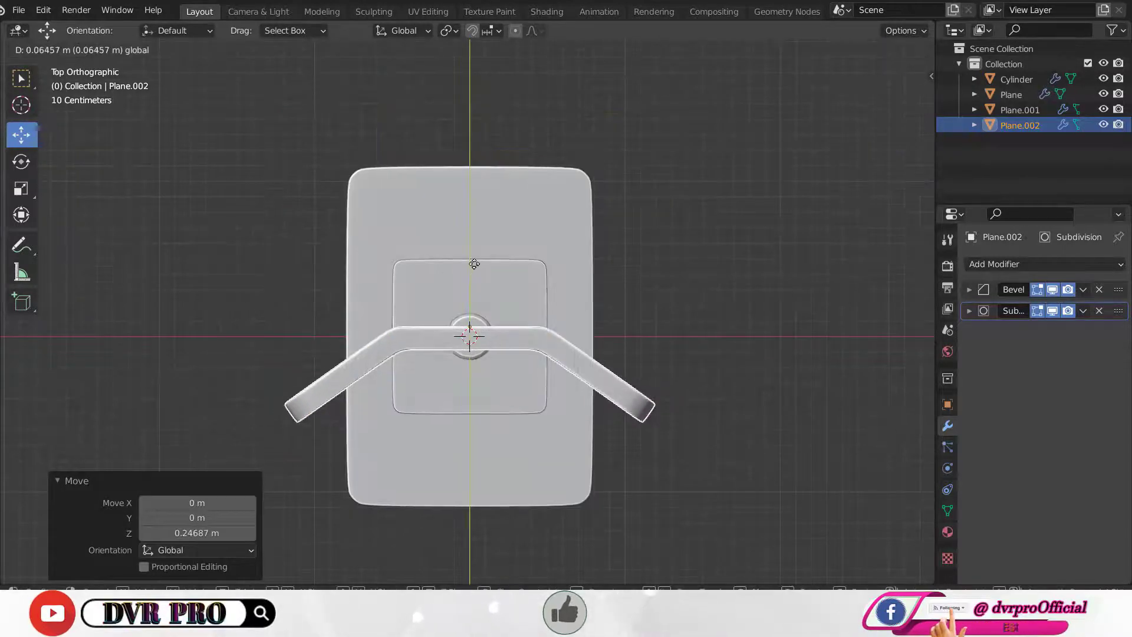
{"action": "left_click", "coordinate": [474, 263]}
{"action": "mouse_move", "coordinate": [733, 369]}
{"action": "middle_mouse_down"}
{"action": "mouse_move", "coordinate": [718, 377]}
{"action": "mouse_move", "coordinate": [702, 248]}
{"action": "middle_mouse_up"}
{"action": "key", "text": "shift+space"}
{"action": "key", "text": "g"}
{"action": "key", "text": "KP_1"}
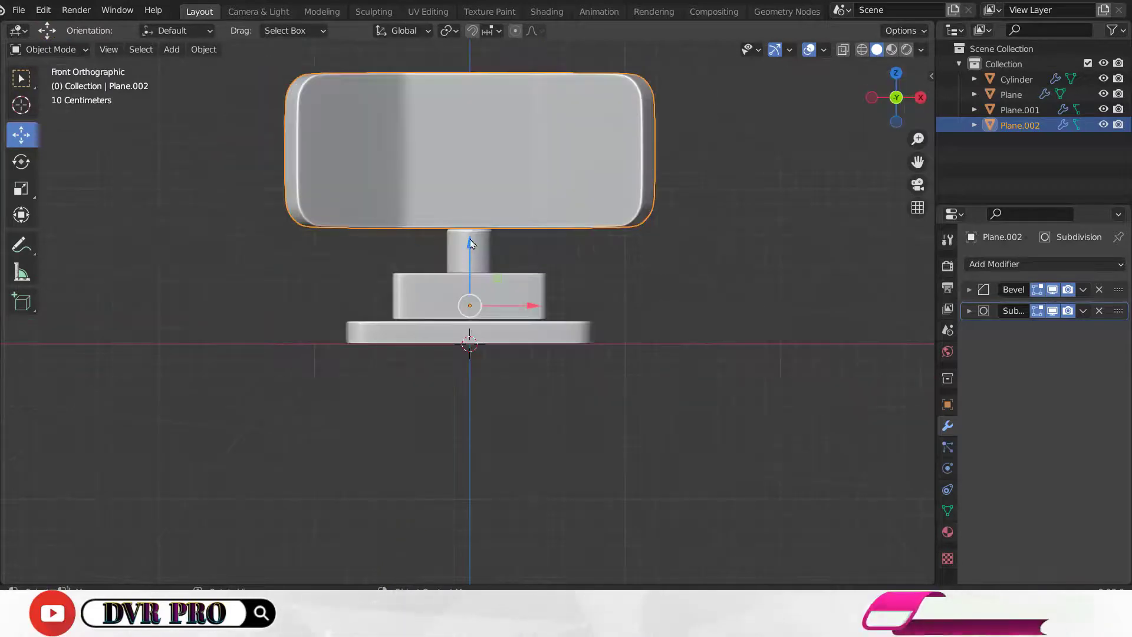
{"action": "left_click_drag", "start_coordinate": [470, 239], "coordinate": [469, 243]}
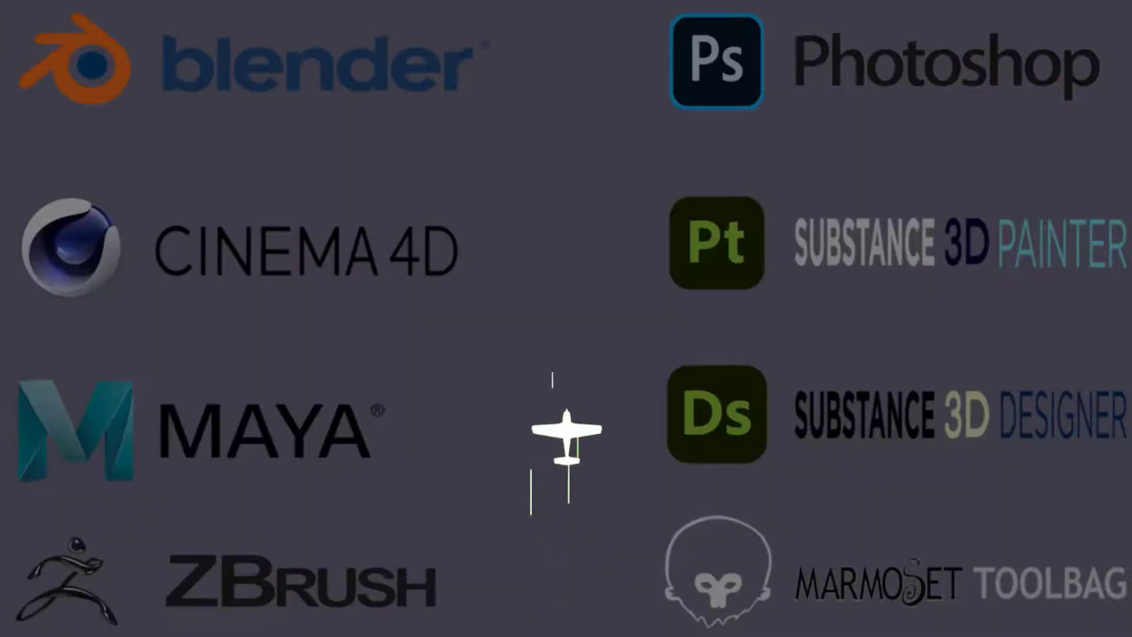